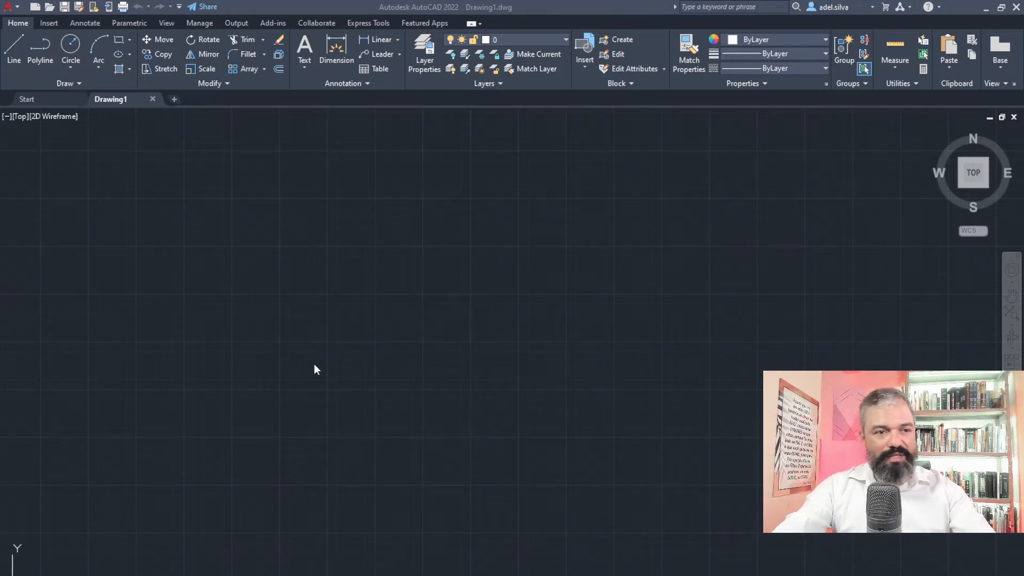
- Draw a horizontal line 100 units long with Ortho mode on
click(13, 63)
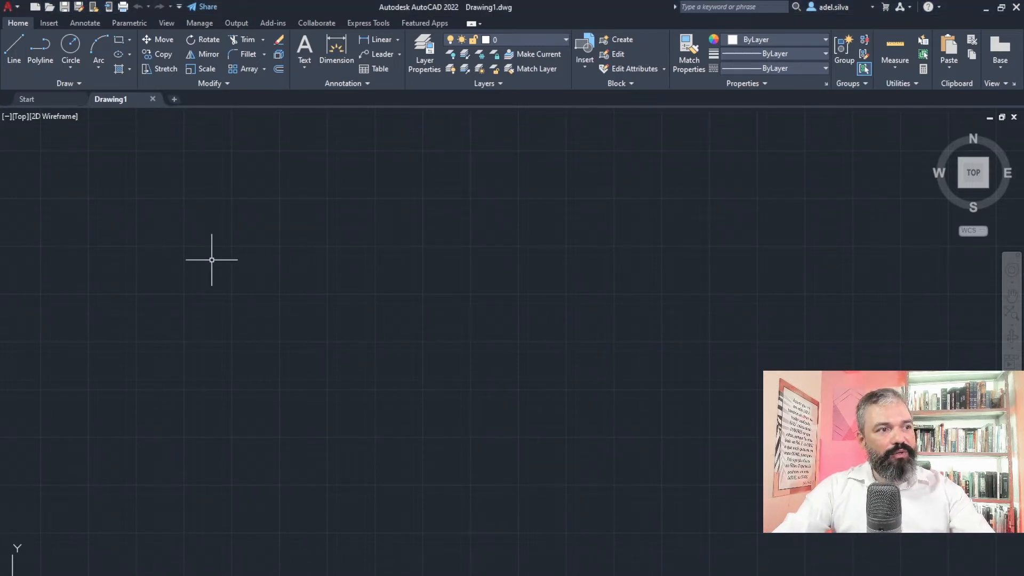
click(17, 45)
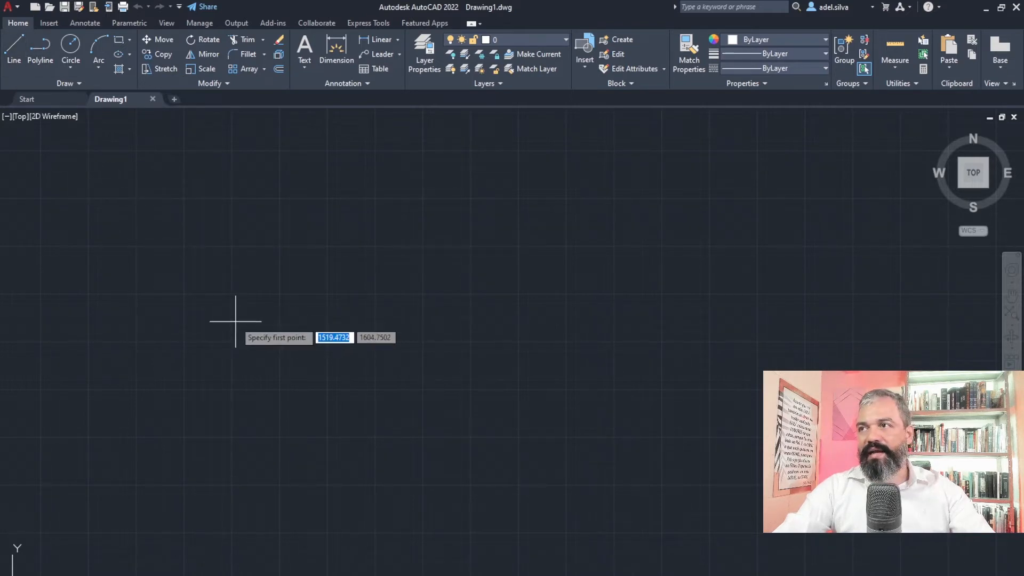
click(252, 279)
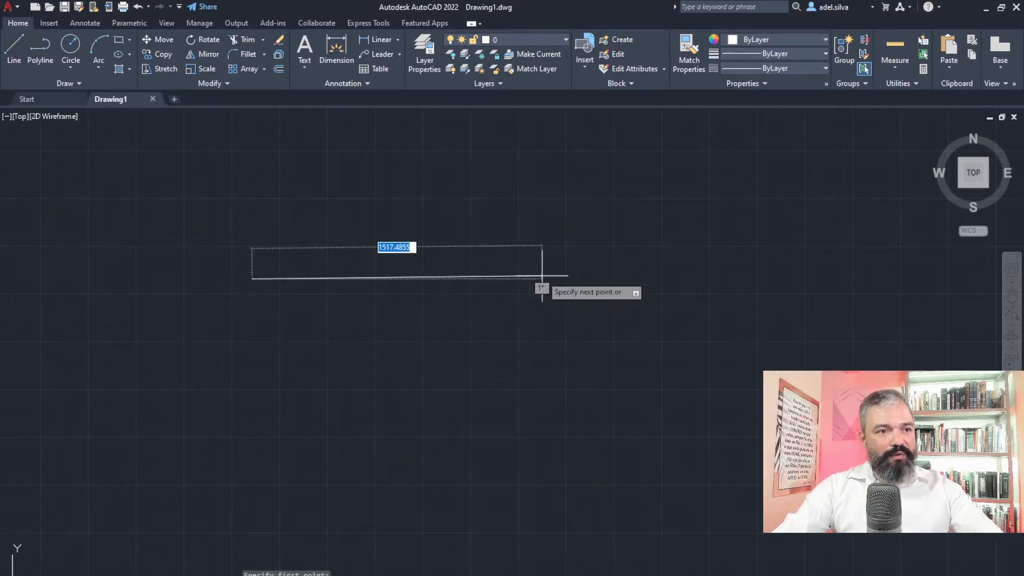
key(F8)
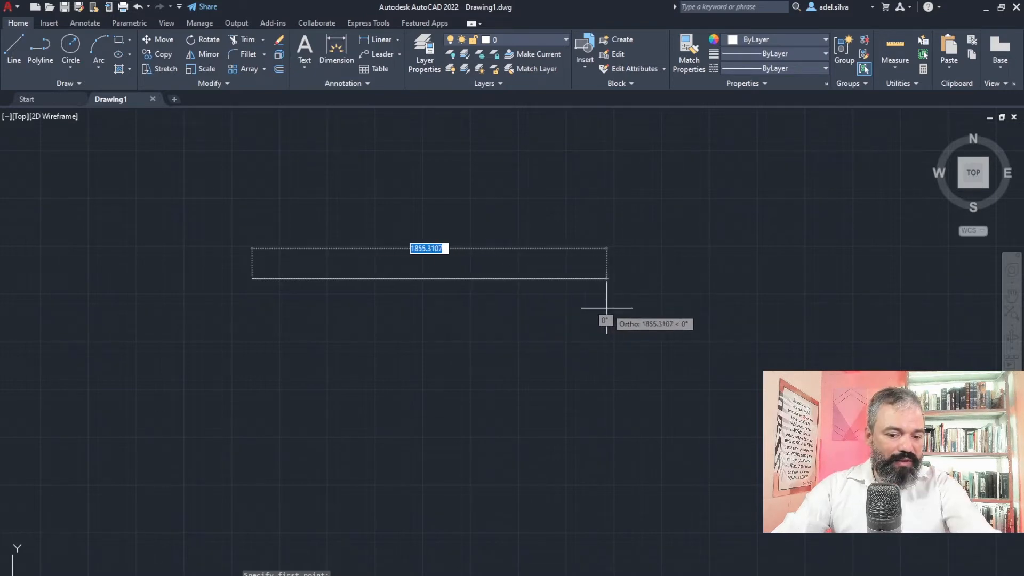
text(100)
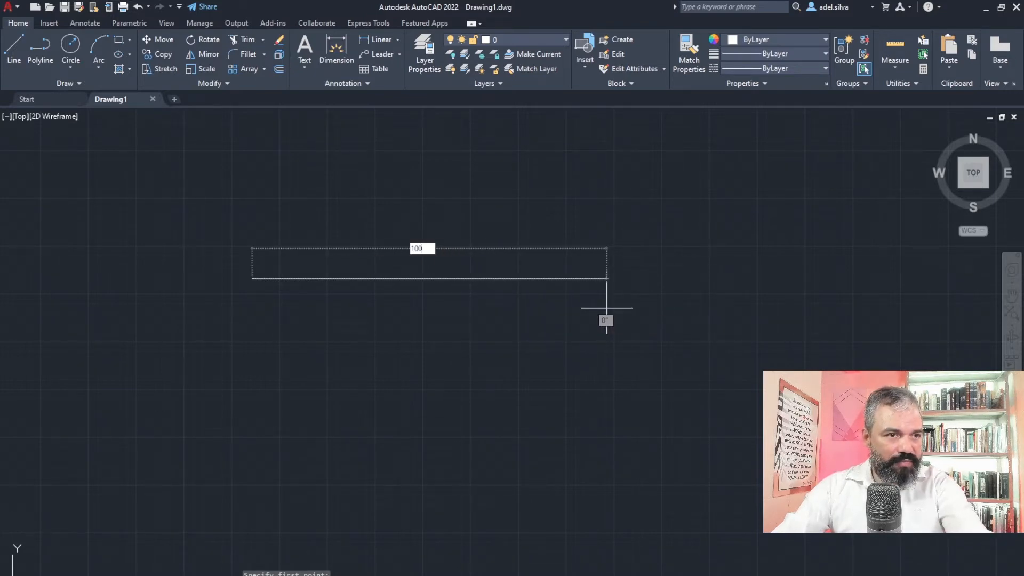
key(Return)
key(Escape)
scroll(259, 294, down, 3)
scroll(266, 266, up, 12)
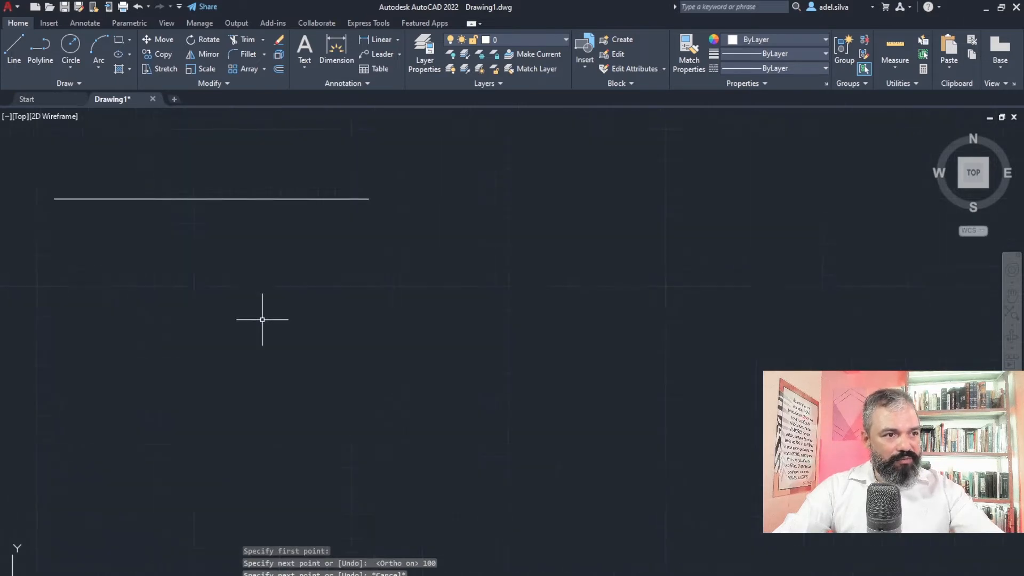
scroll(263, 319, up, 2)
mouse_move(268, 262)
middle_down()
mouse_move(504, 425)
mouse_move(519, 454)
middle_up()
mouse_move(504, 368)
middle_down()
mouse_move(530, 389)
mouse_move(501, 391)
mouse_move(443, 371)
middle_up()
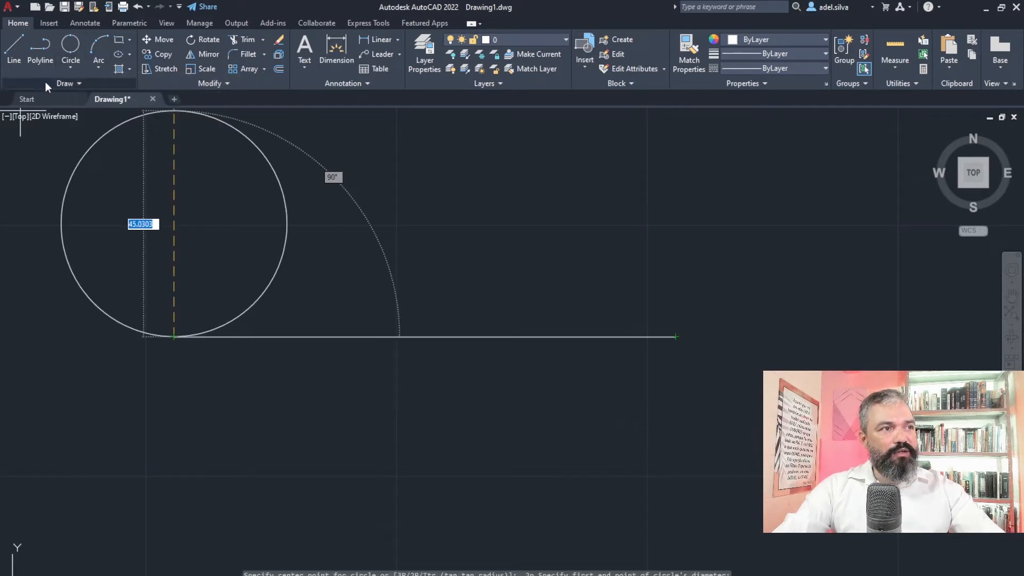
- Draw a 2-Point circle using the two endpoints of the horizontal line as its diameter
key(Escape)
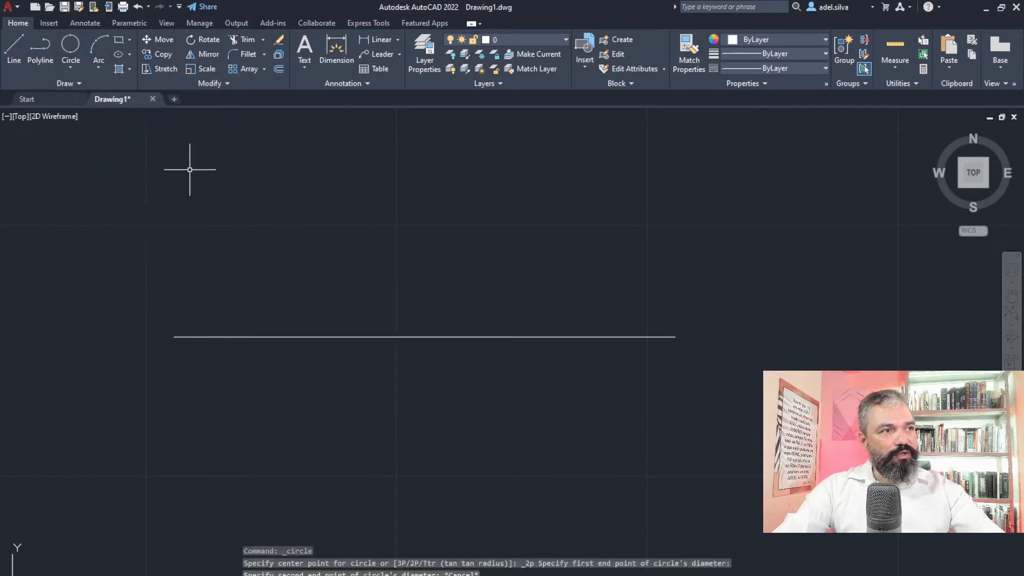
click(71, 63)
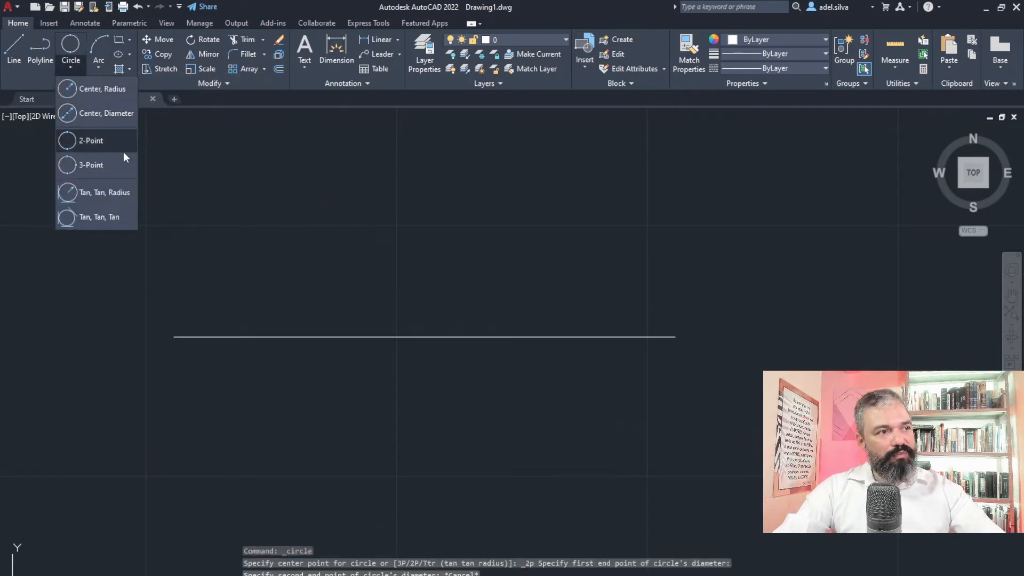
click(91, 136)
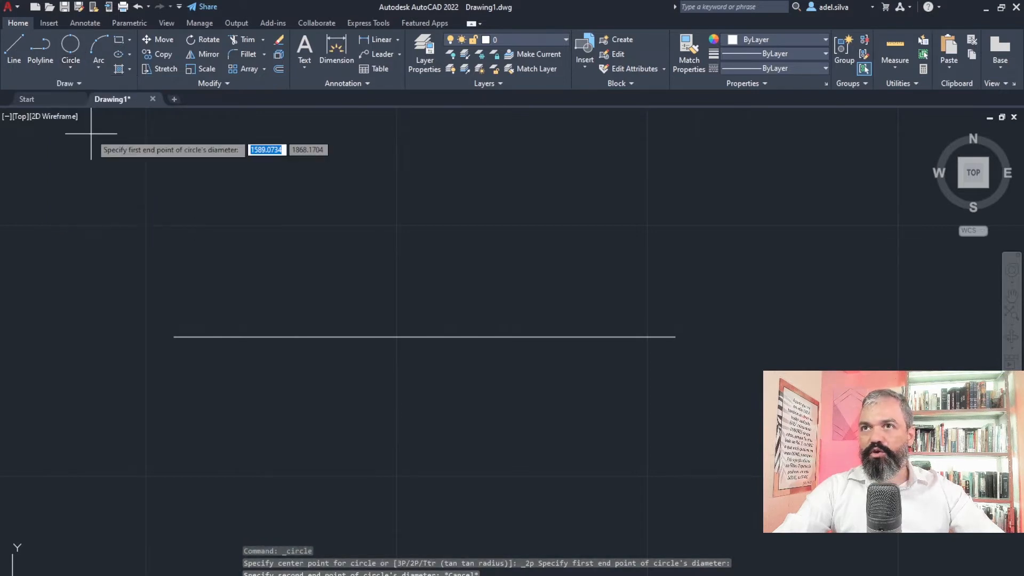
click(175, 337)
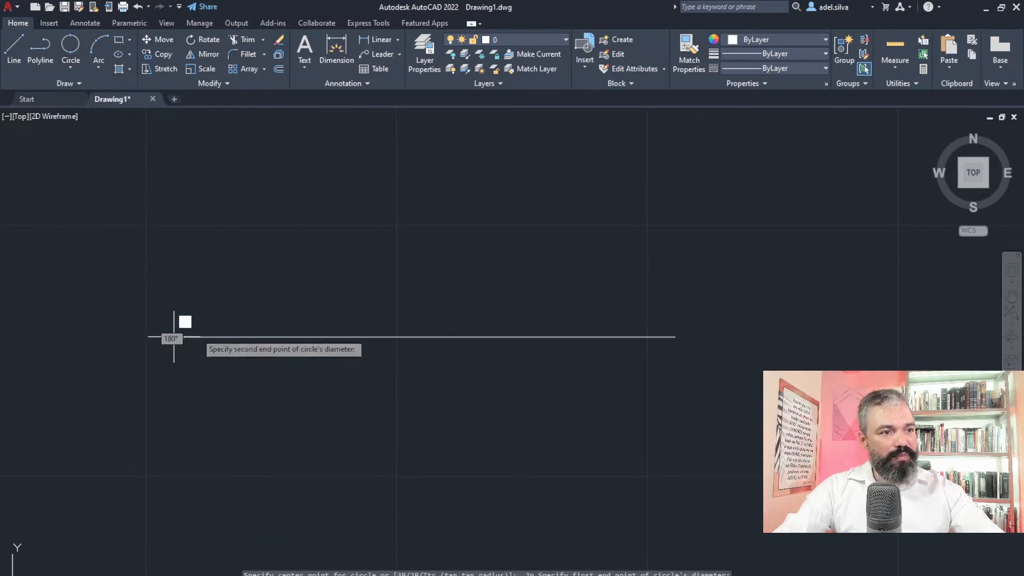
click(676, 337)
middle_drag(718, 402, 533, 395)
scroll(632, 424, down, 2)
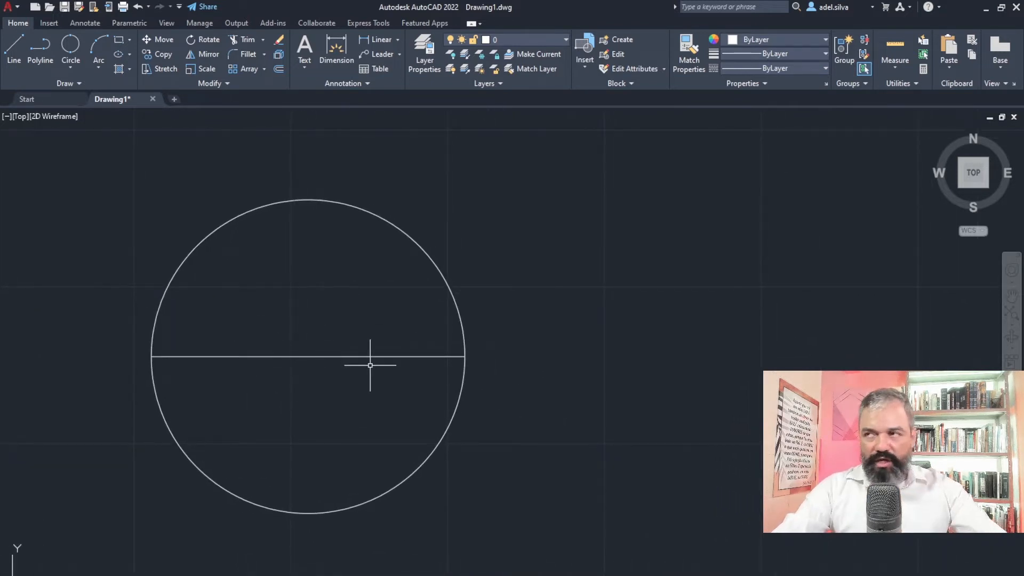
middle_drag(492, 377, 408, 372)
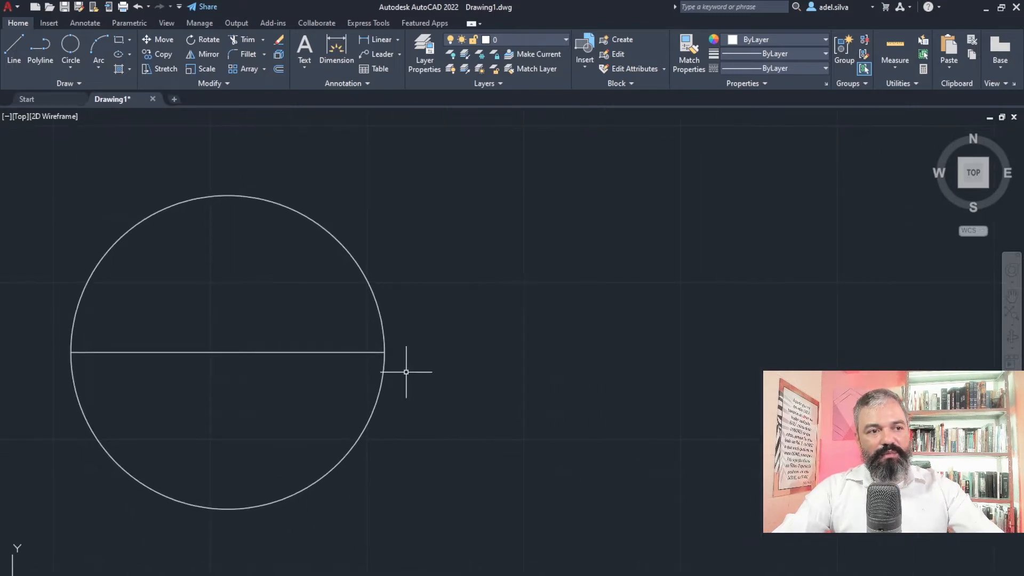
- Draw a second 2-Point circle with a diameter of 100, to the right of the first and level with its center
click(71, 45)
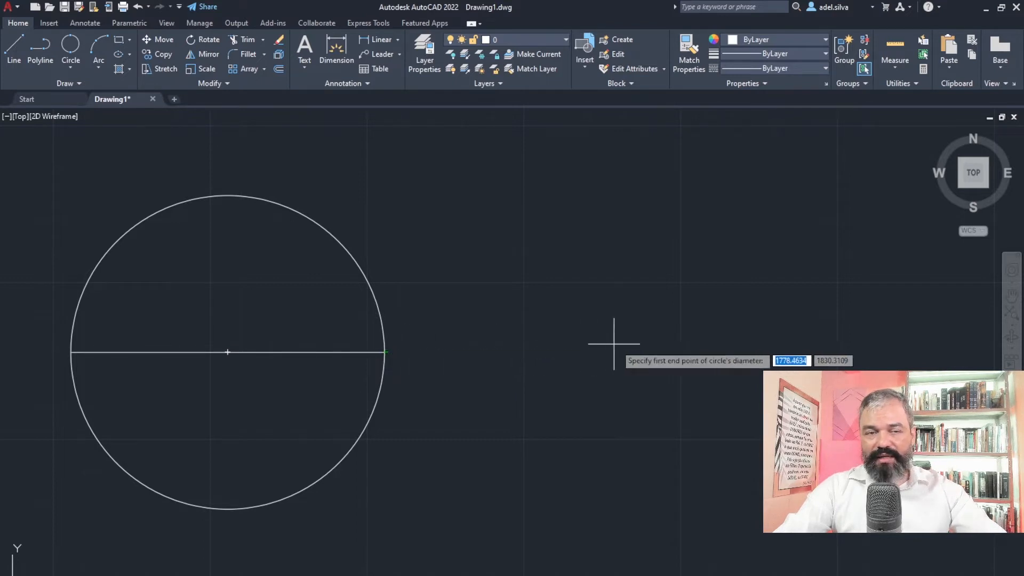
click(817, 352)
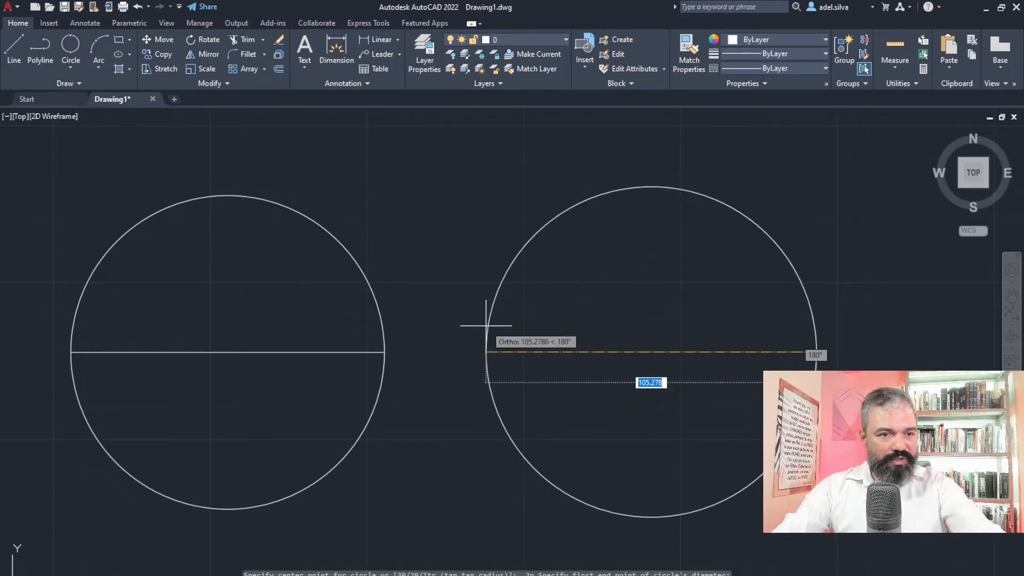
text(100)
key(Return)
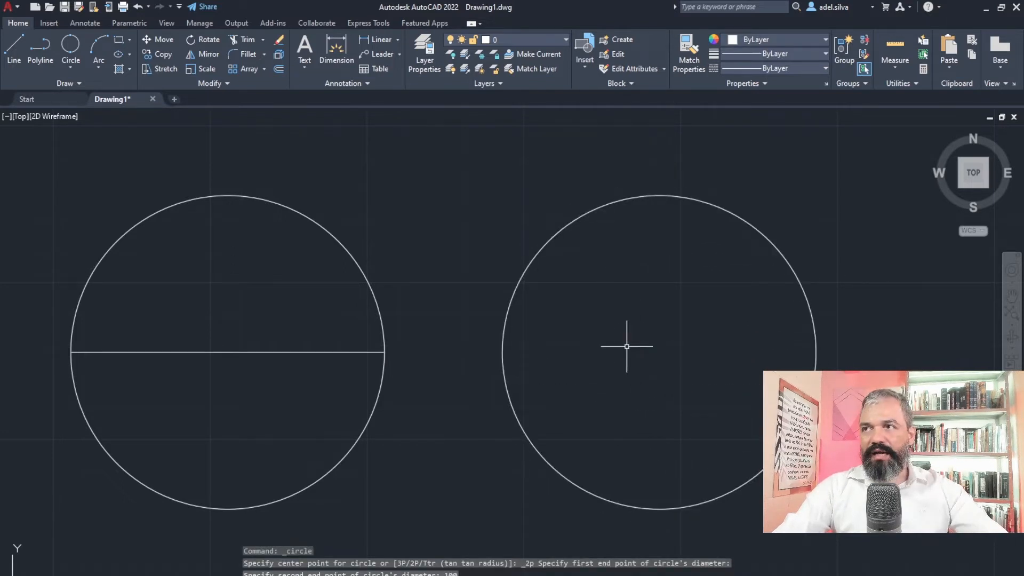
middle_drag(627, 345, 592, 316)
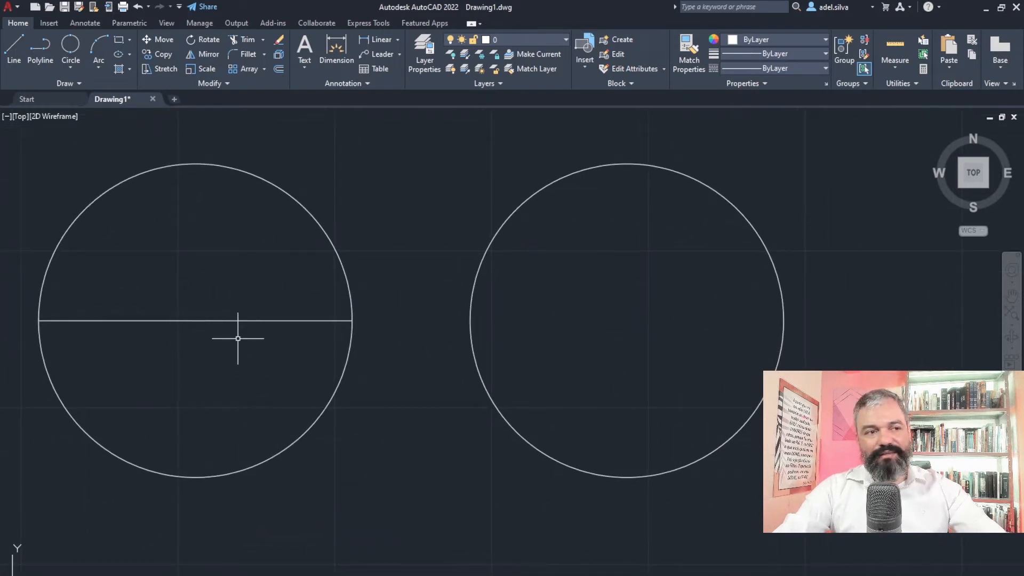
- Draw a third circle of the same size by Center, Radius, far to the right and level with the second circle's center
scroll(62, 412, down, 2)
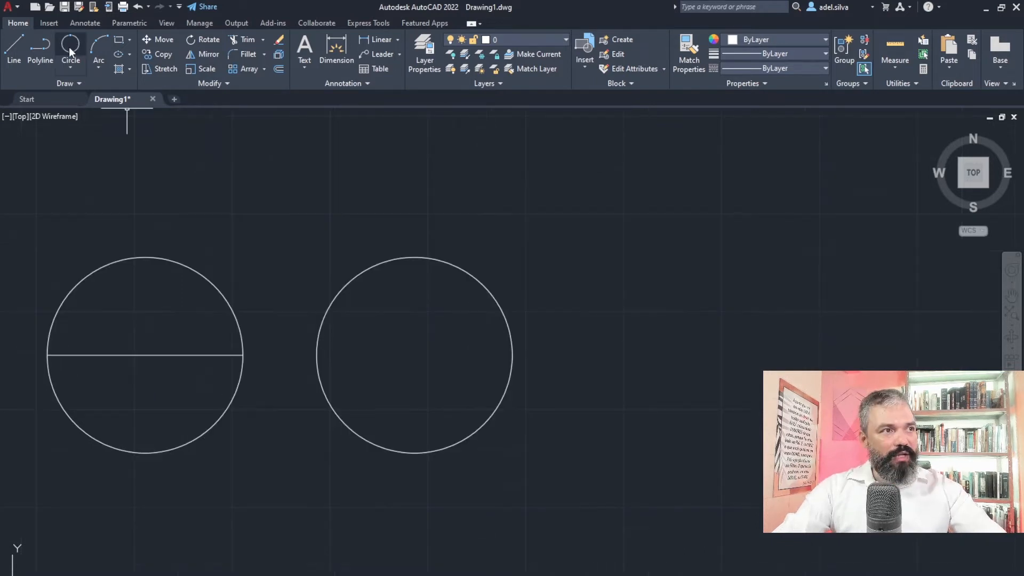
click(70, 42)
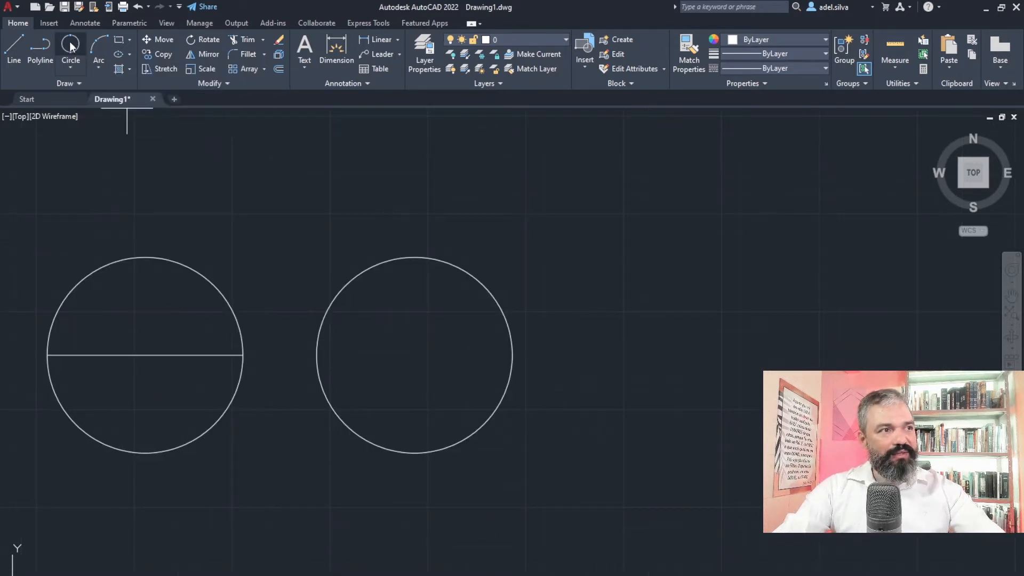
click(78, 64)
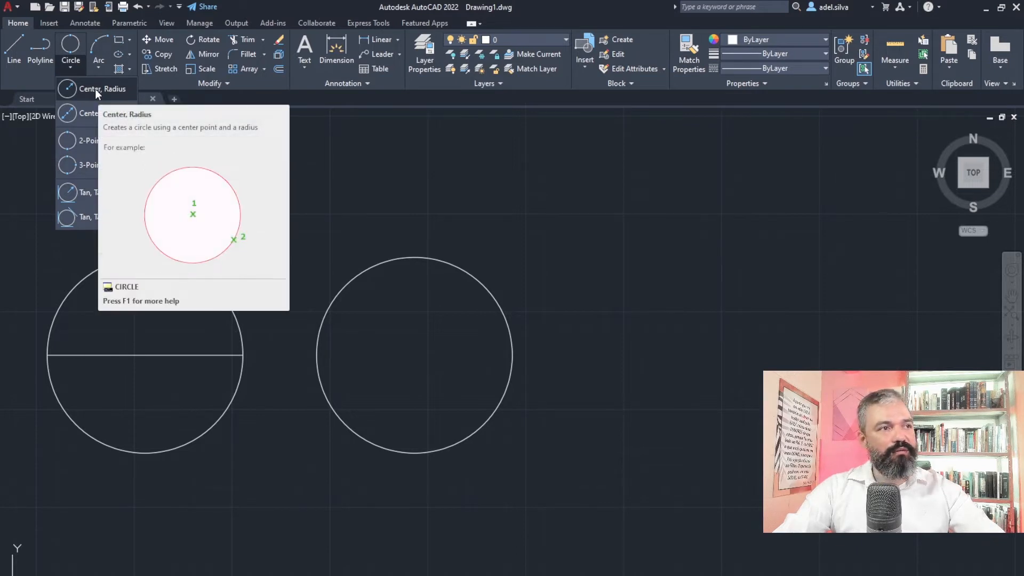
click(95, 89)
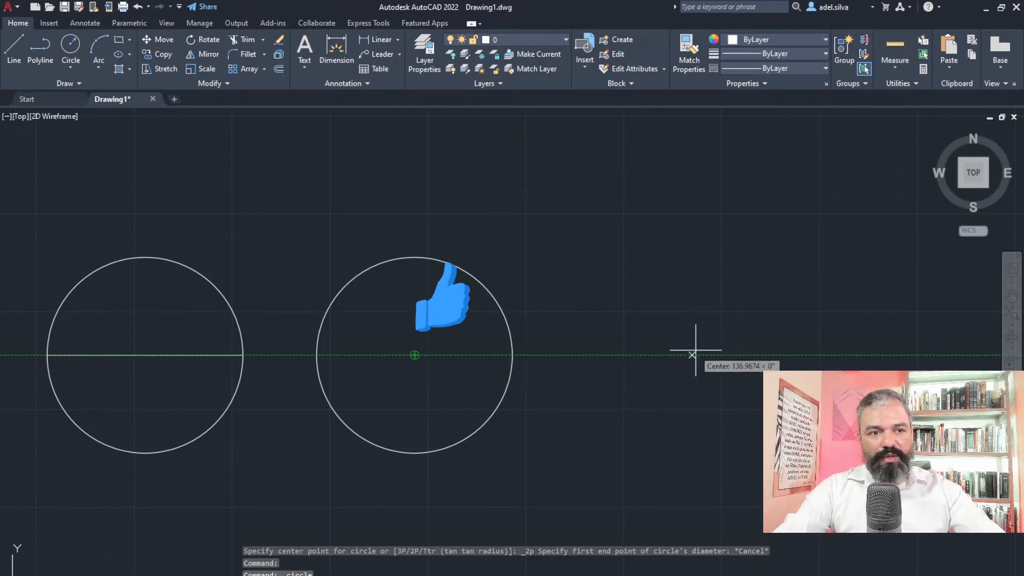
click(842, 355)
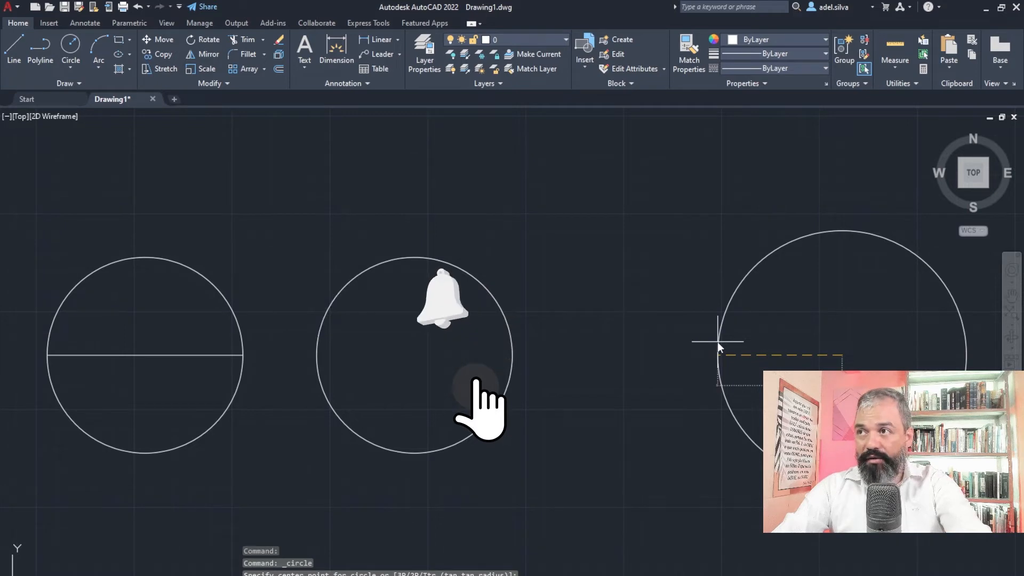
- Move the third circle horizontally about 96 units from its center toward the second circle
click(736, 428)
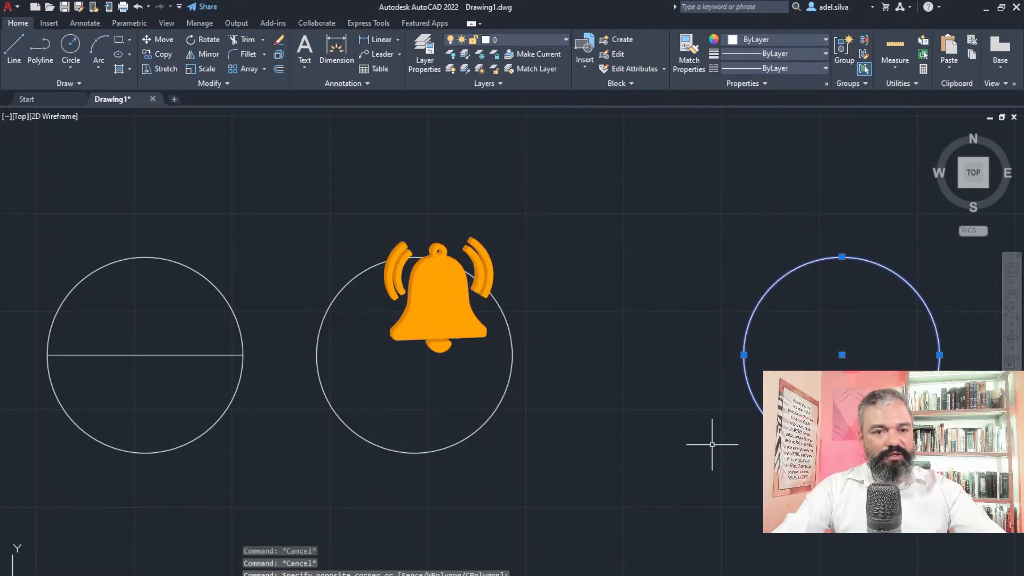
text(m)
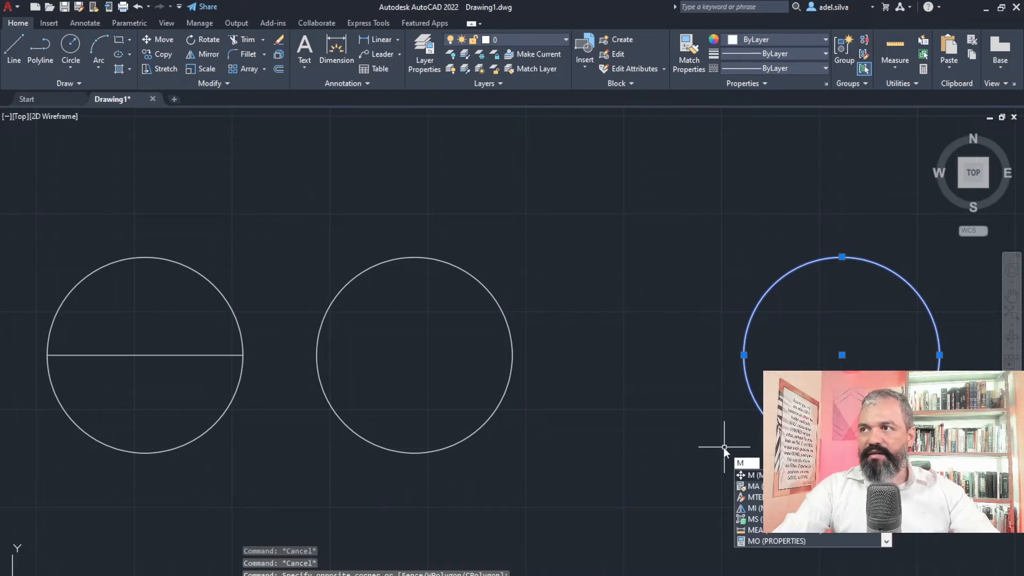
key(Escape)
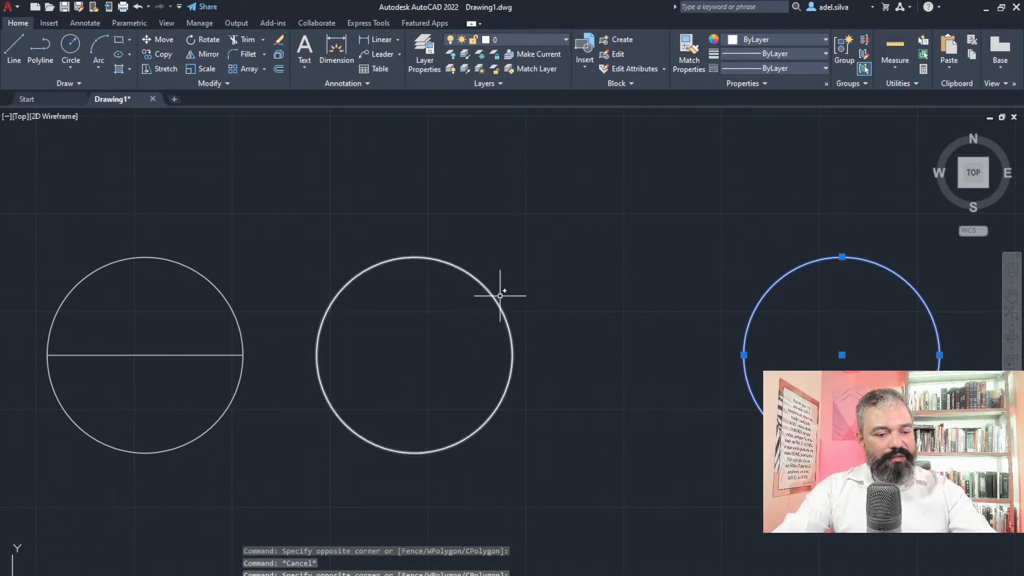
text(m)
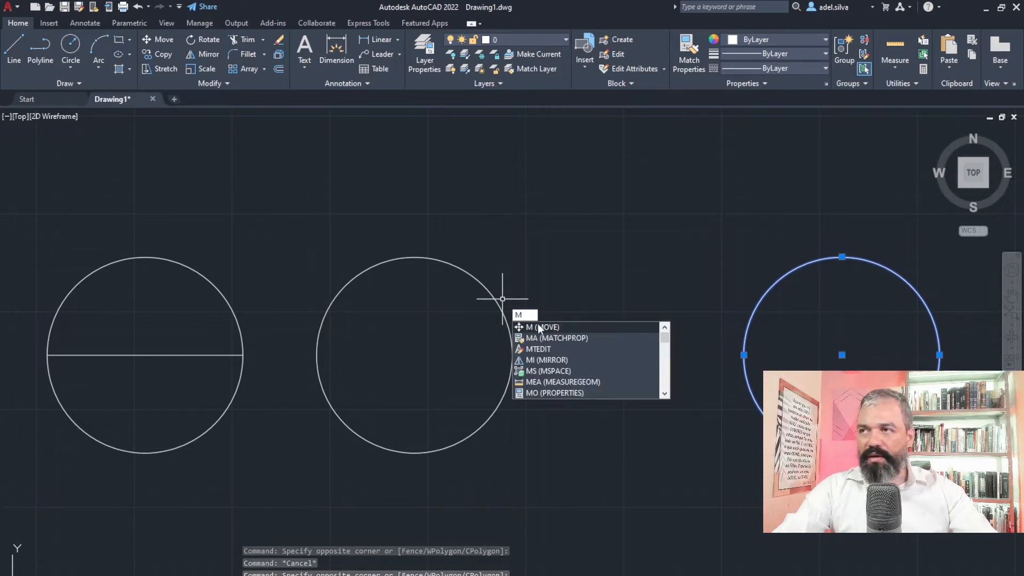
key(Return)
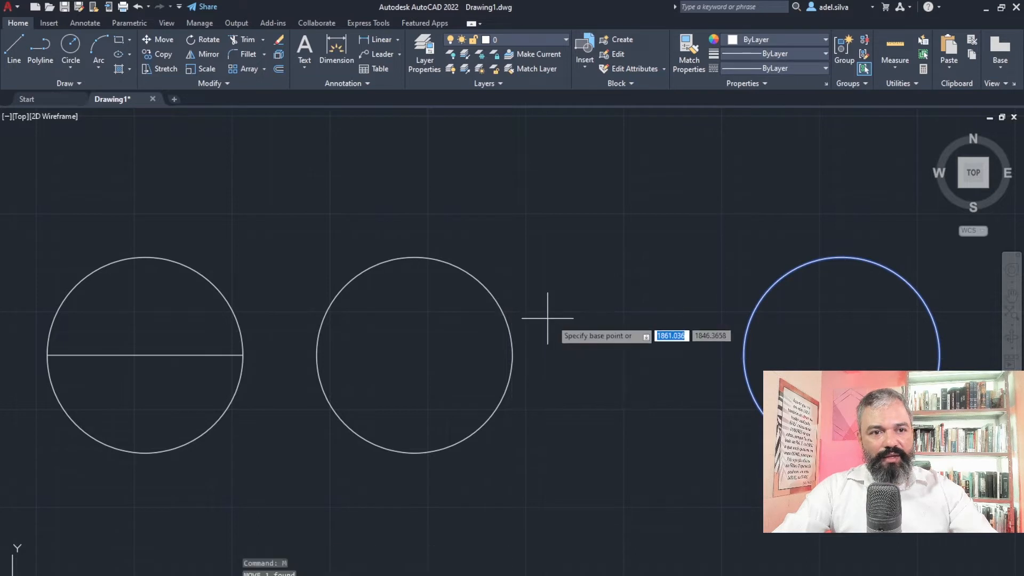
click(842, 353)
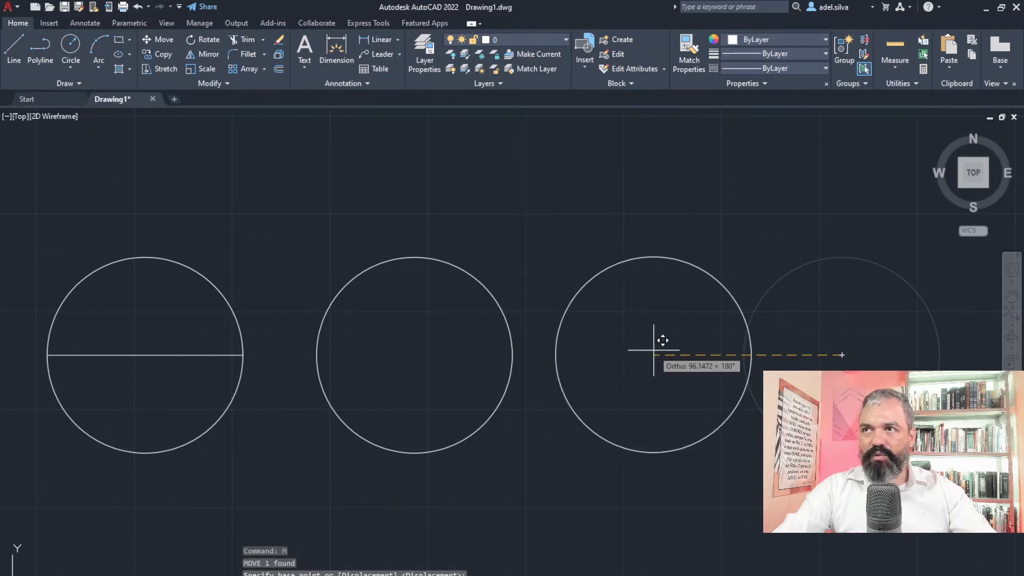
key(Escape)
key(Escape)
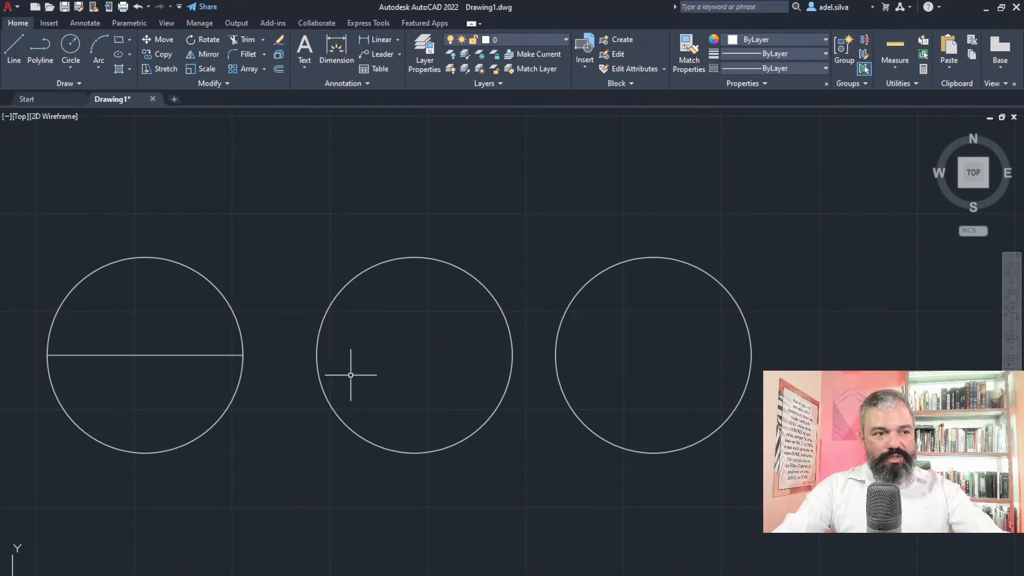
- Trim away the lower half of the first circle below its diameter line
middle_drag(217, 366, 333, 361)
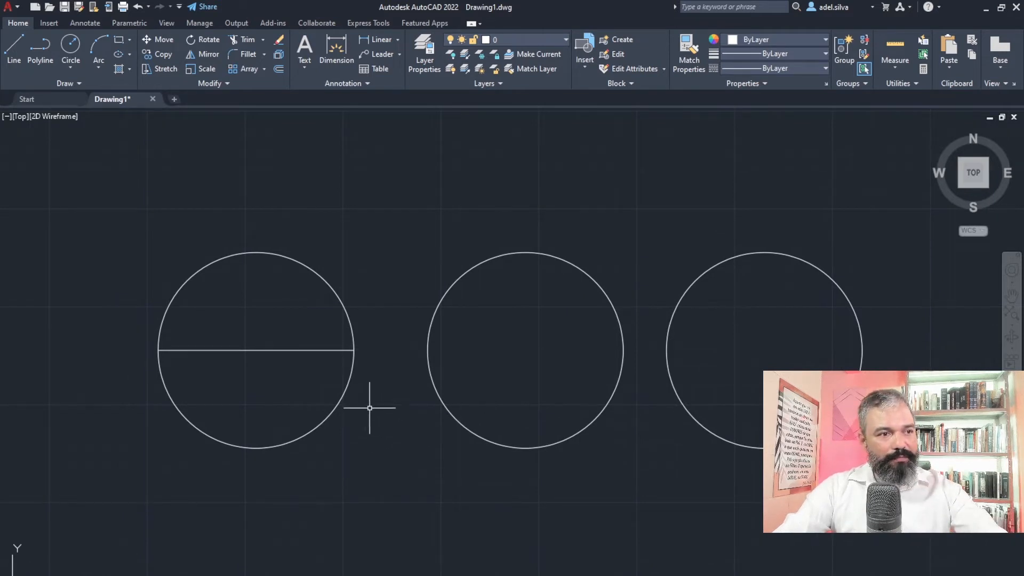
middle_drag(334, 375, 355, 407)
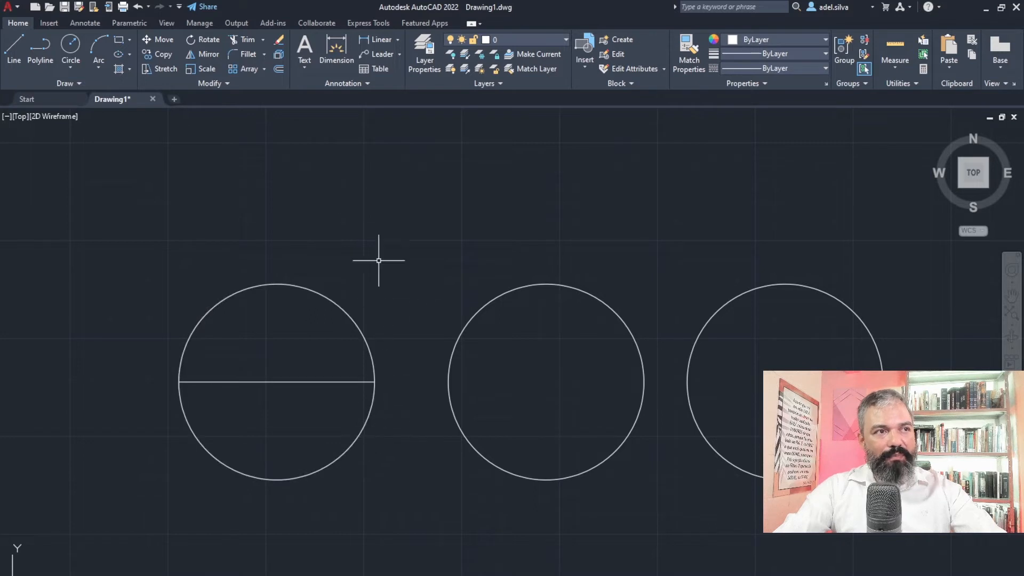
click(247, 39)
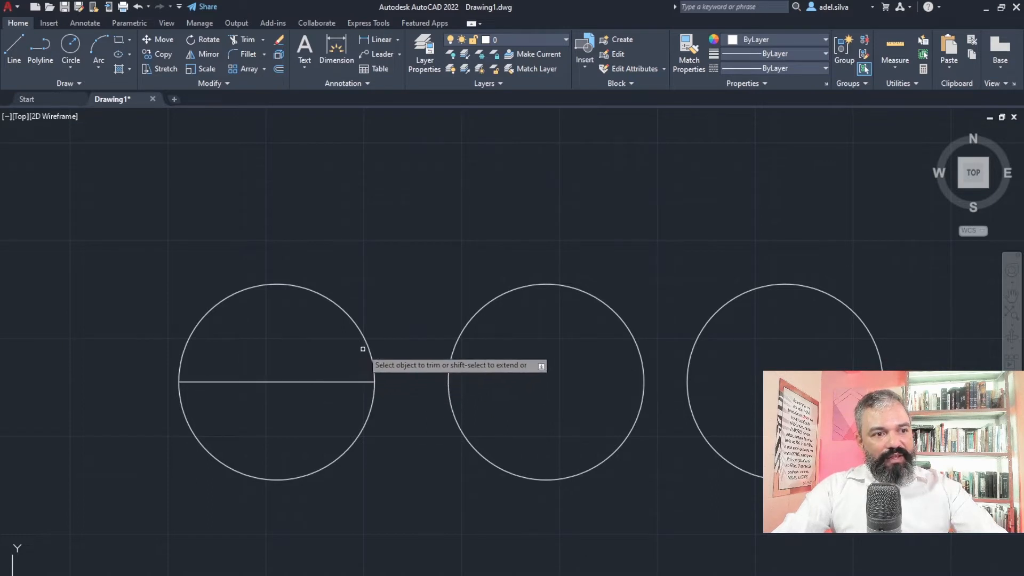
click(379, 311)
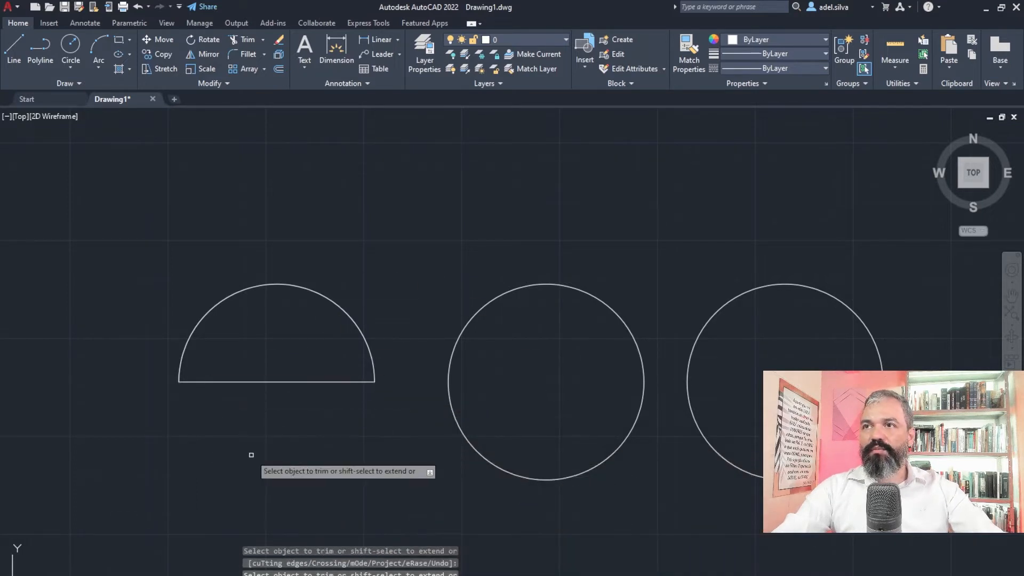
key(Escape)
key(Escape)
key(Escape)
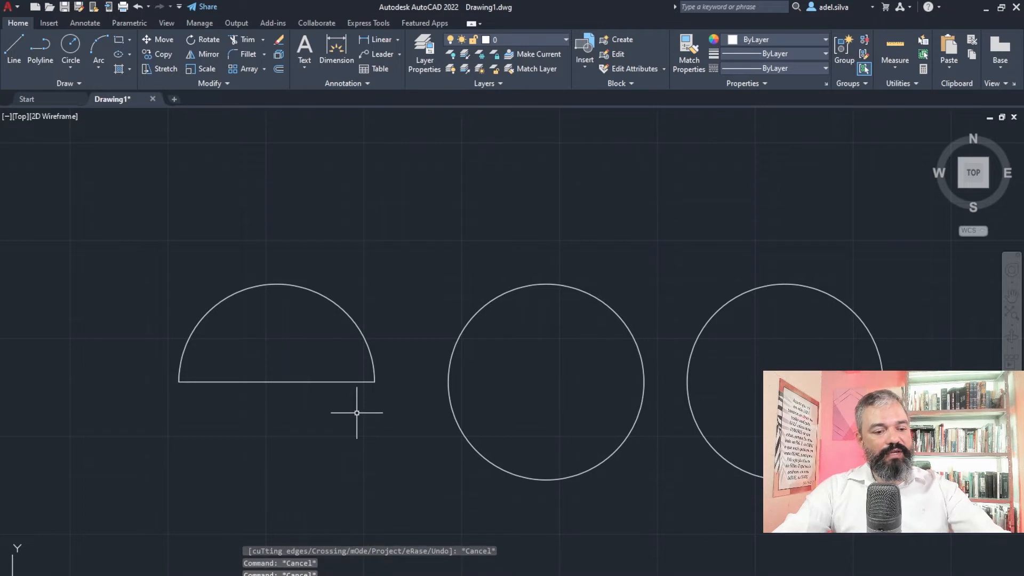
- Draw a vertical line through the second circle's center, extending past the circle above and below
text(l)
key(Return)
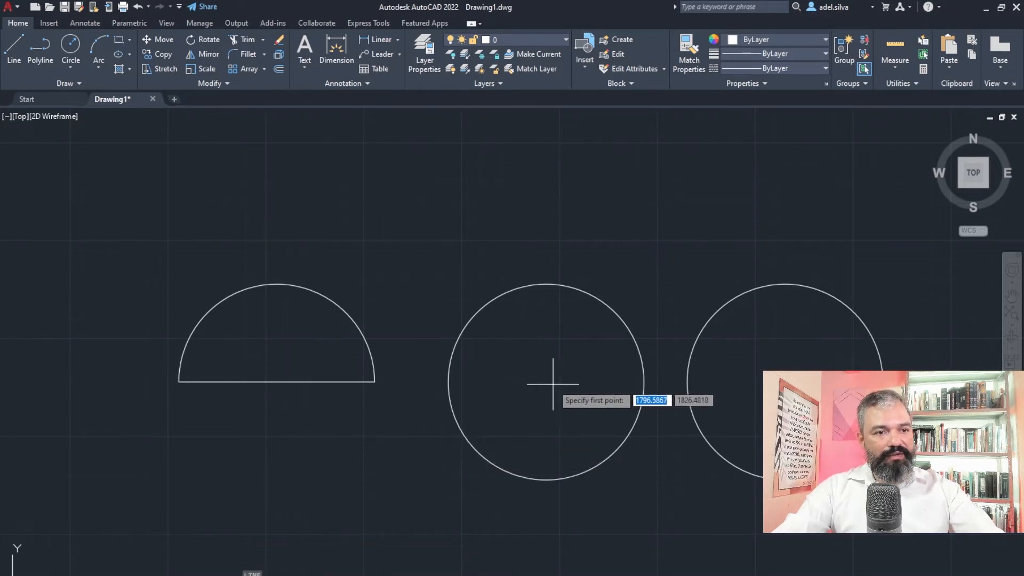
click(540, 514)
key(Escape)
key(Escape)
middle_drag(609, 516, 512, 434)
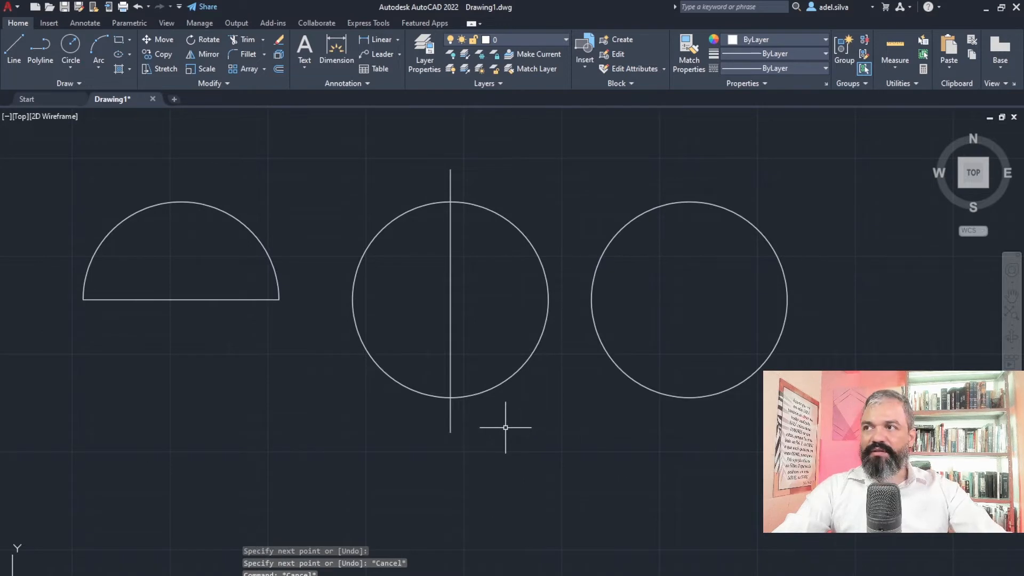
- Trim away the left half of the second circle and the line ends that protrude above and below it
key(Return)
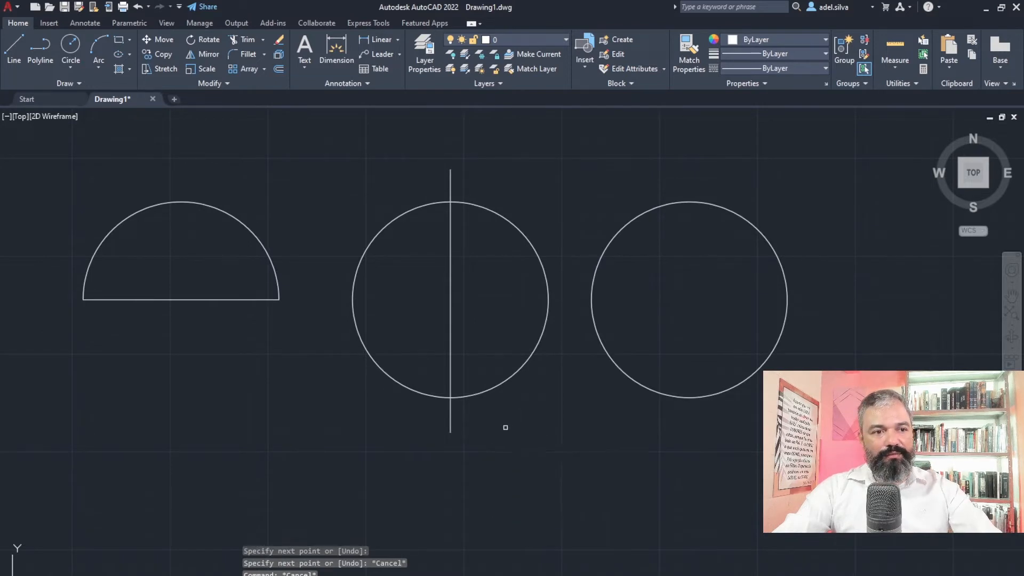
click(427, 394)
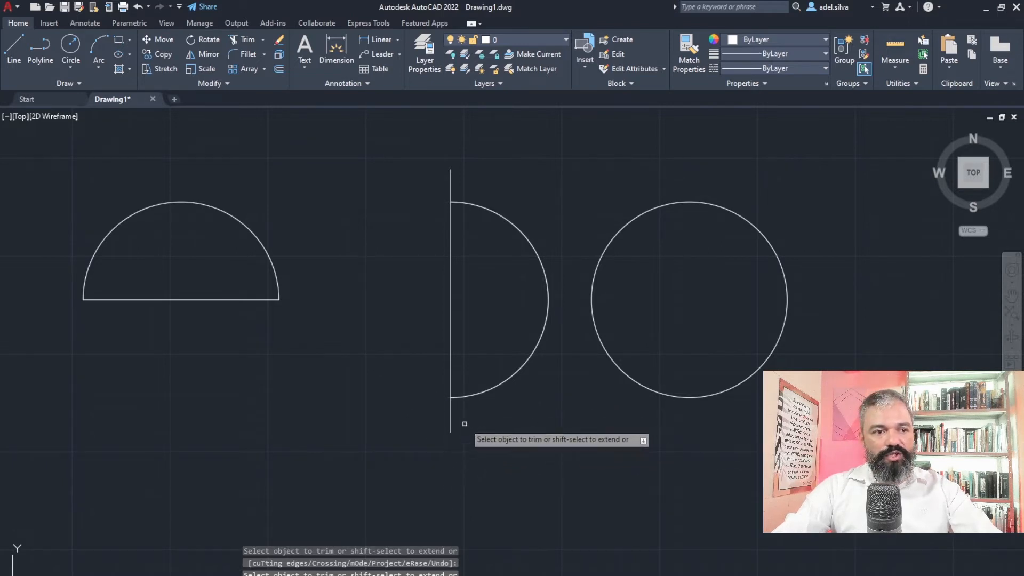
click(450, 413)
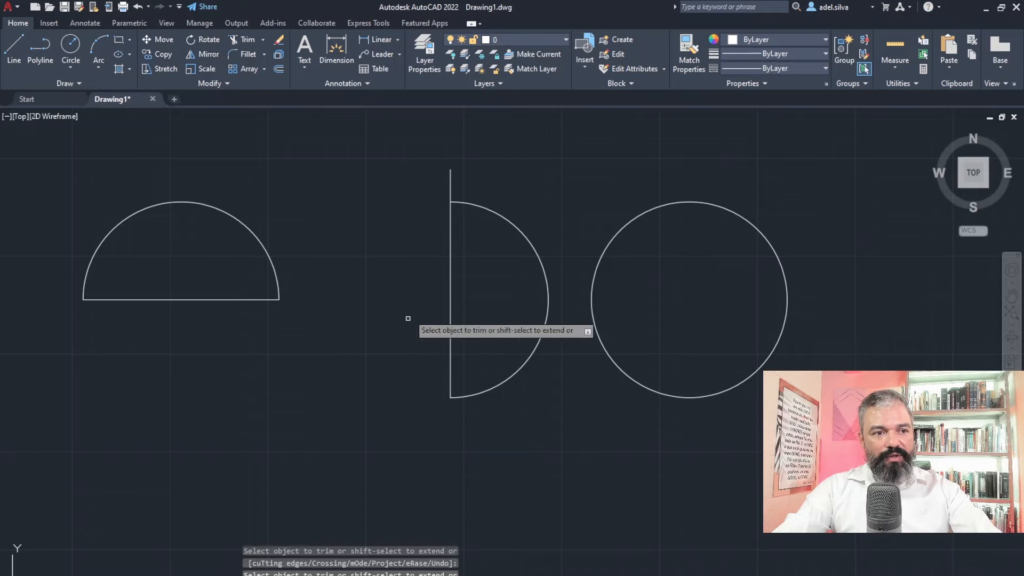
click(448, 184)
key(Escape)
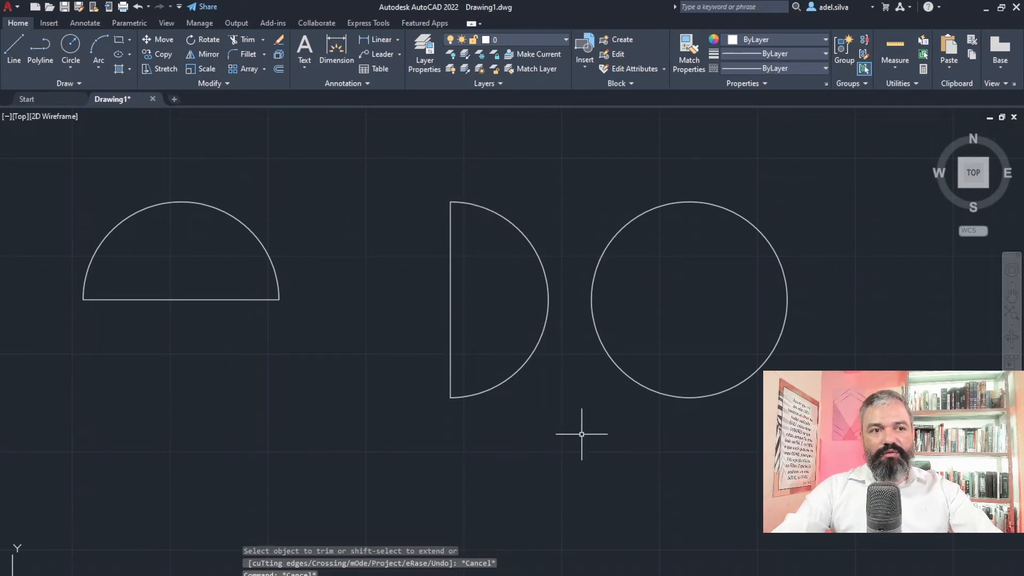
- Draw a vertical line about 134 units long across the third circle, to the right of its center
middle_drag(682, 423, 552, 474)
middle_drag(579, 430, 527, 350)
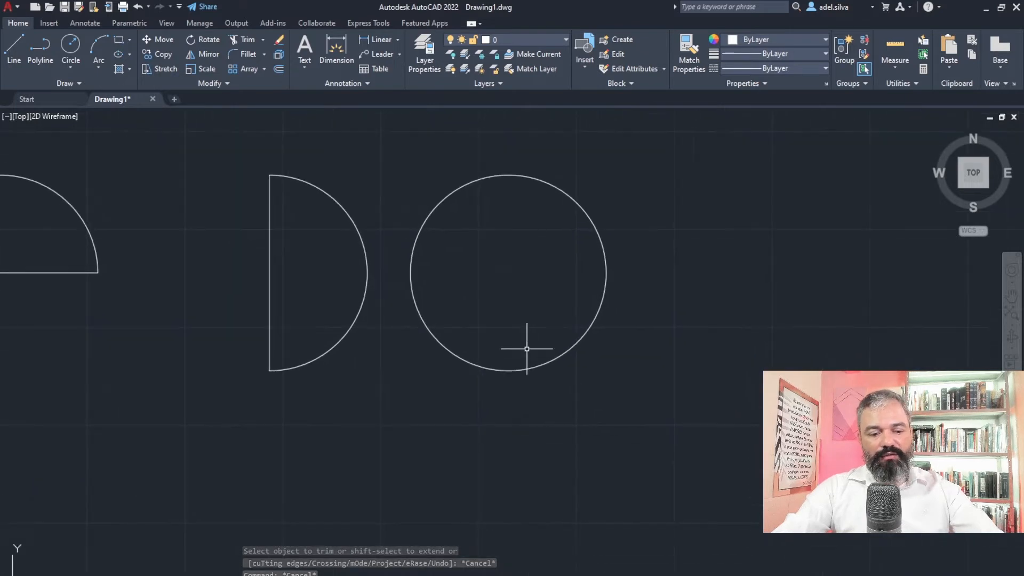
text(l)
key(Return)
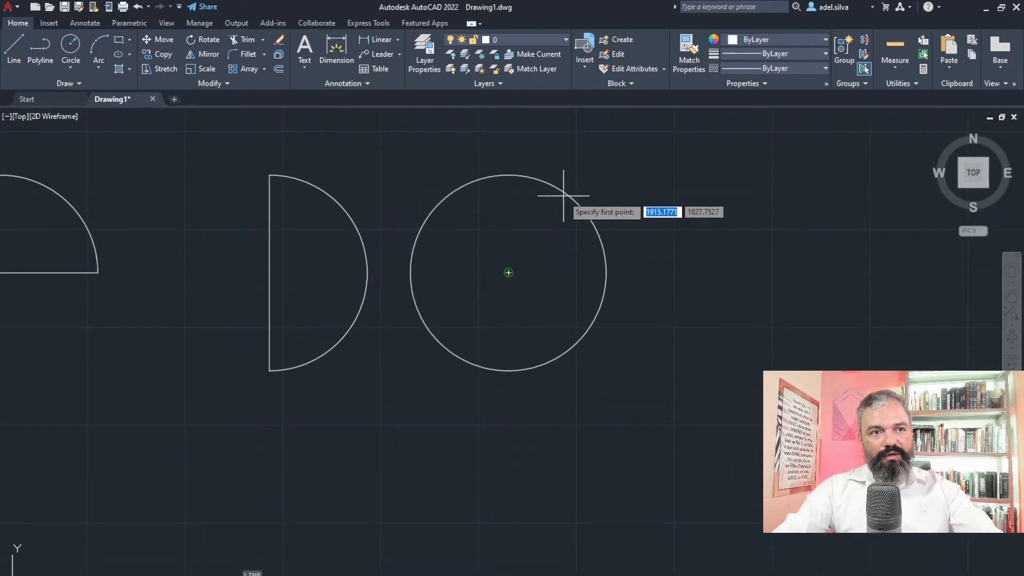
click(565, 159)
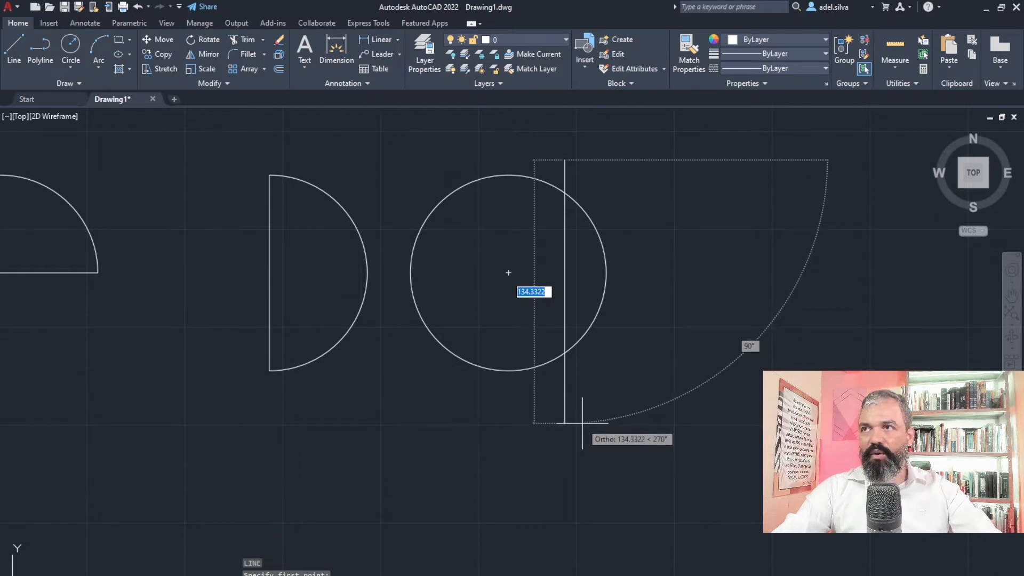
click(582, 423)
key(Escape)
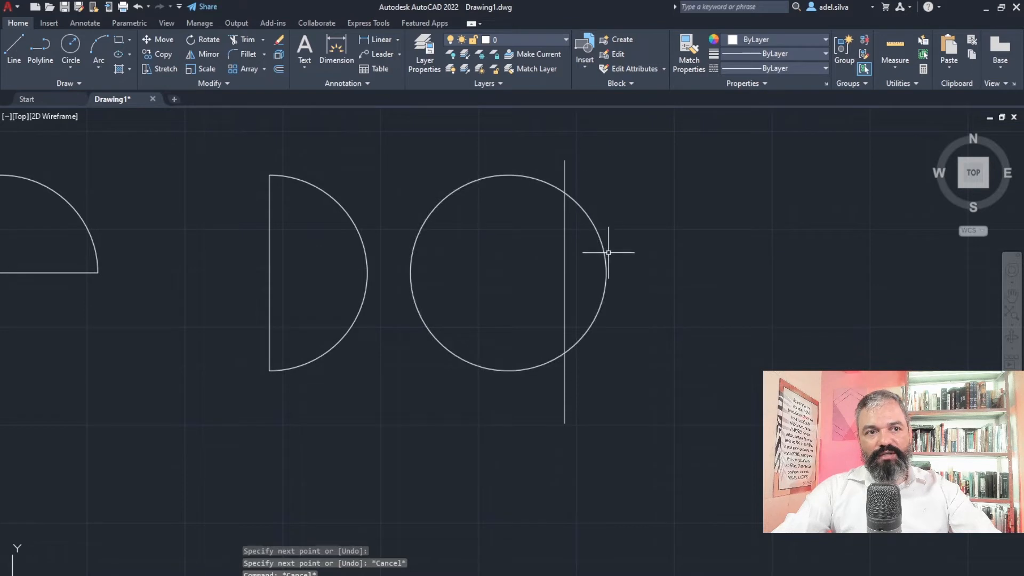
- Trim the third circle's larger left part and the protruding line ends, leaving only the narrow right segment
text(tr)
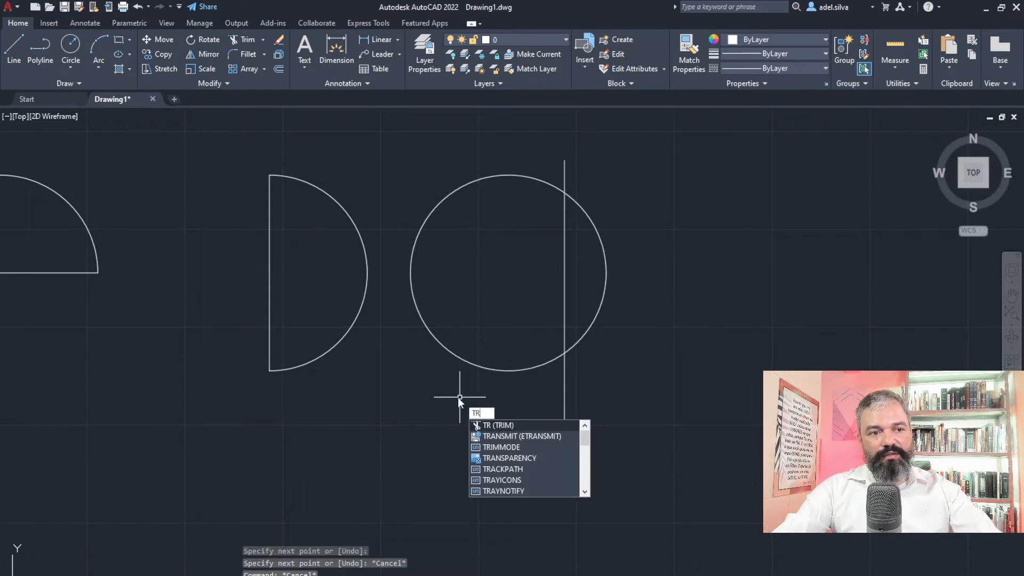
key(Return)
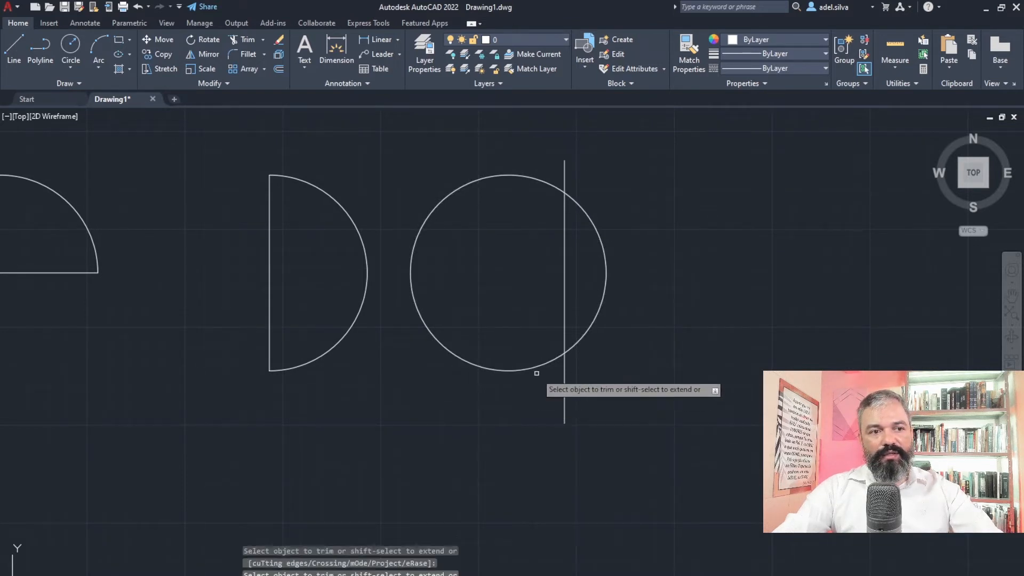
click(543, 366)
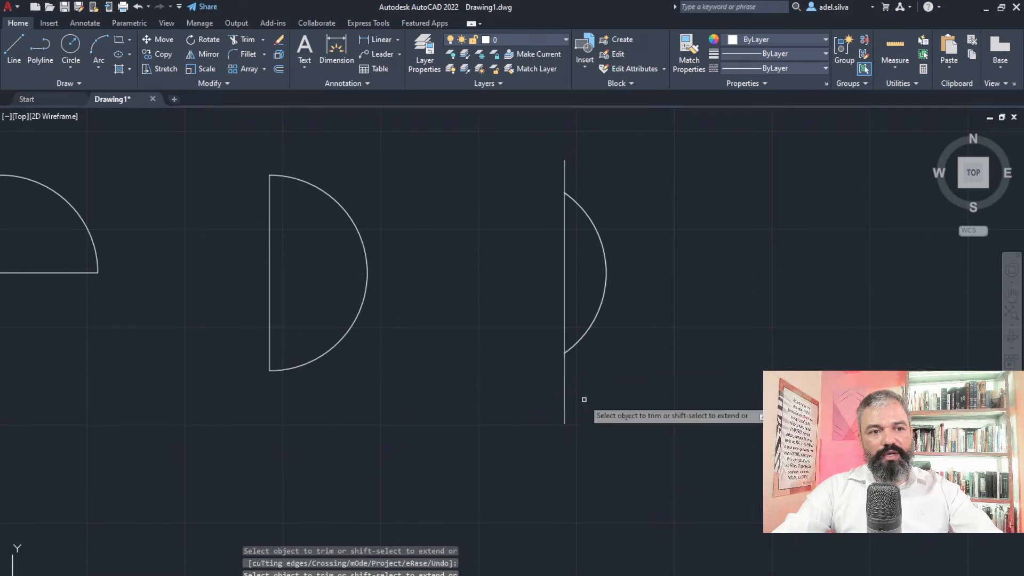
click(565, 370)
scroll(555, 347, down, 4)
scroll(541, 392, up, 2)
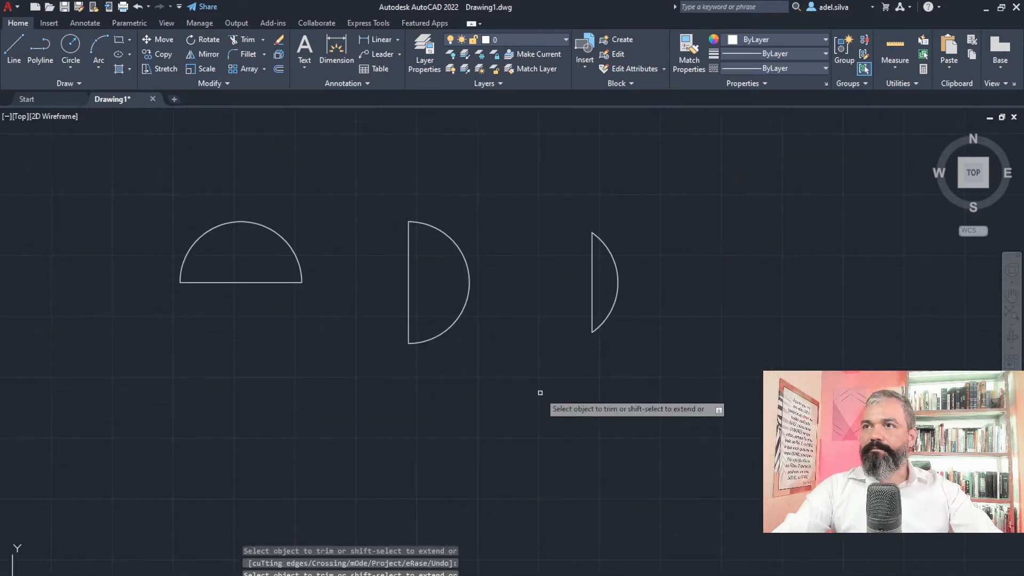
middle_drag(533, 393, 540, 425)
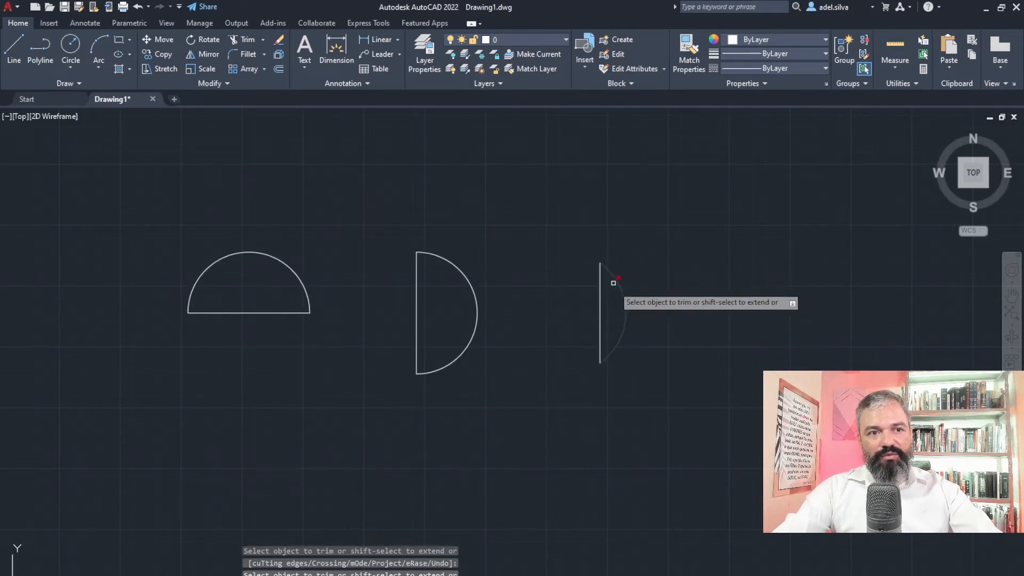
scroll(606, 376, up, 4)
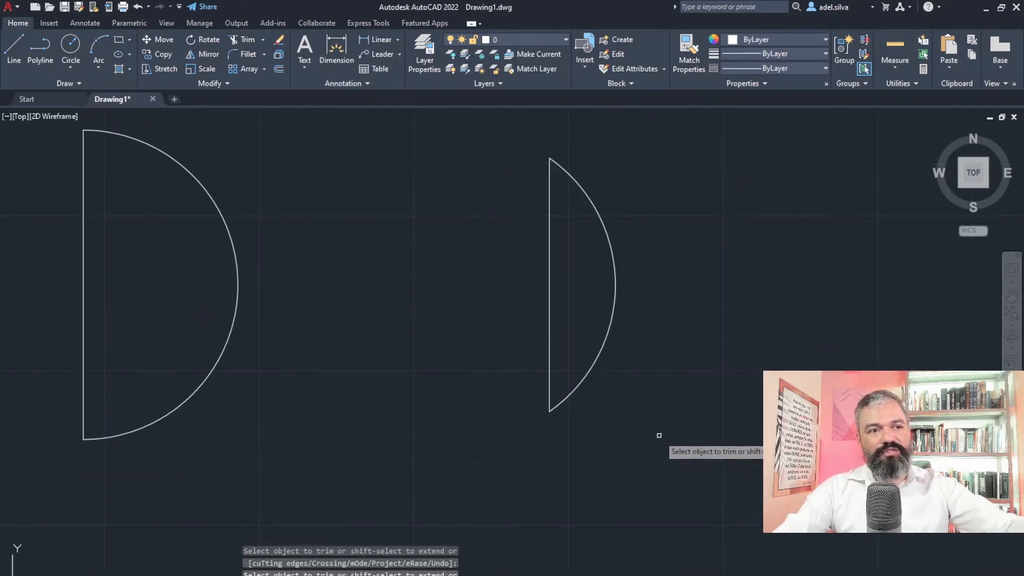
scroll(654, 346, down, 4)
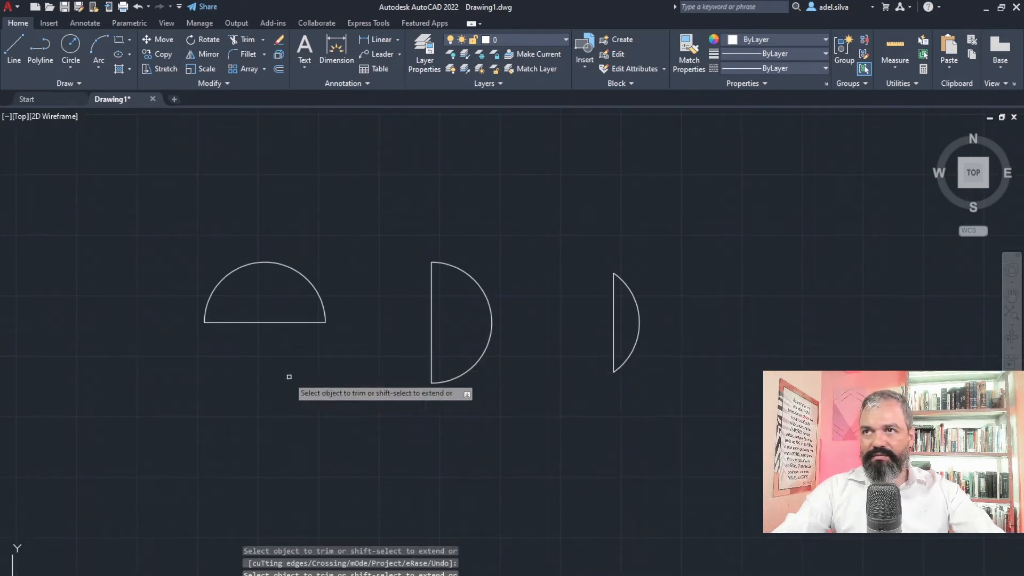
scroll(256, 368, up, 3)
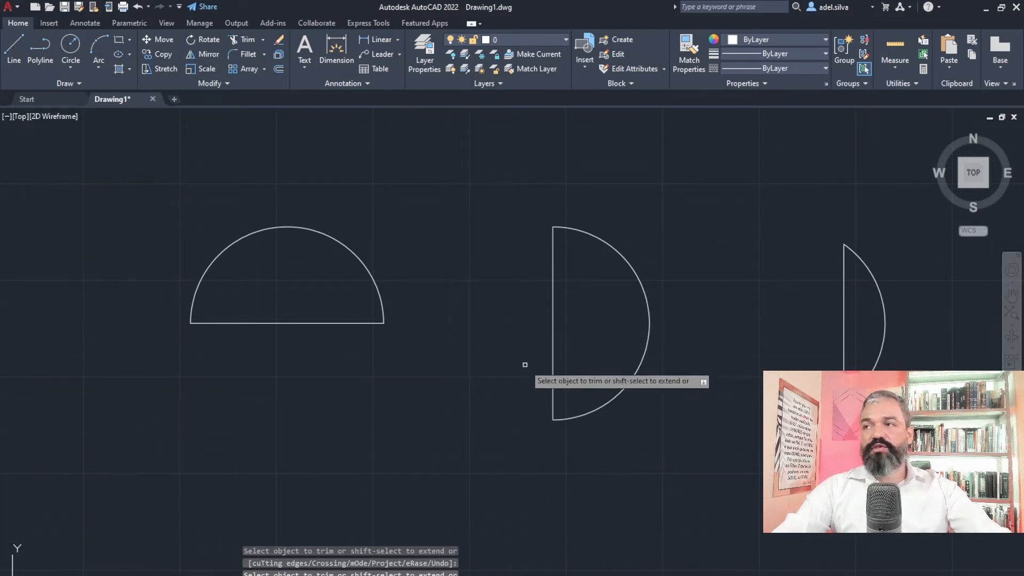
key(Escape)
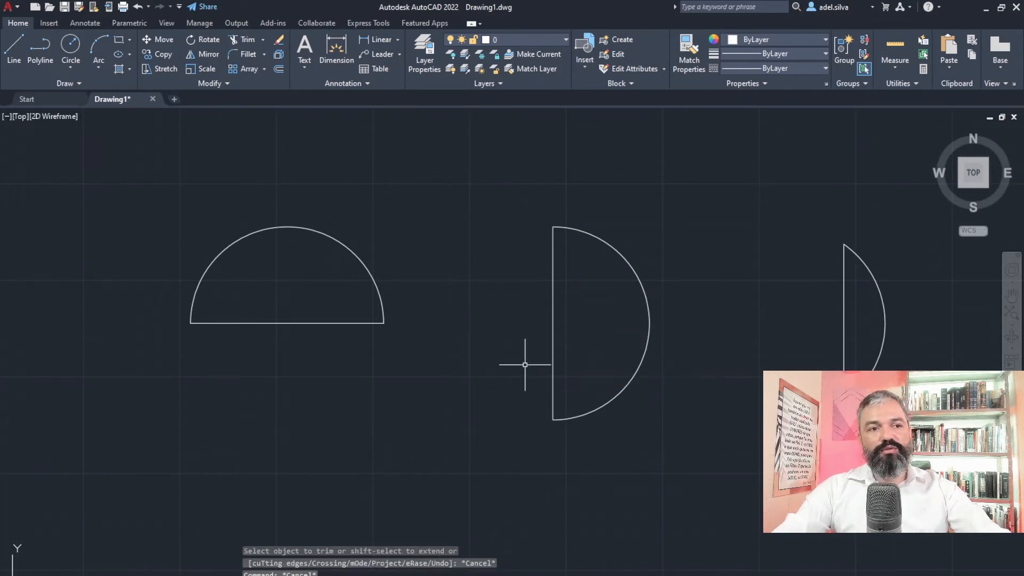
- Rotate the second semicircle and its diameter line to 90° about the midpoint of the diameter line
click(519, 173)
click(675, 473)
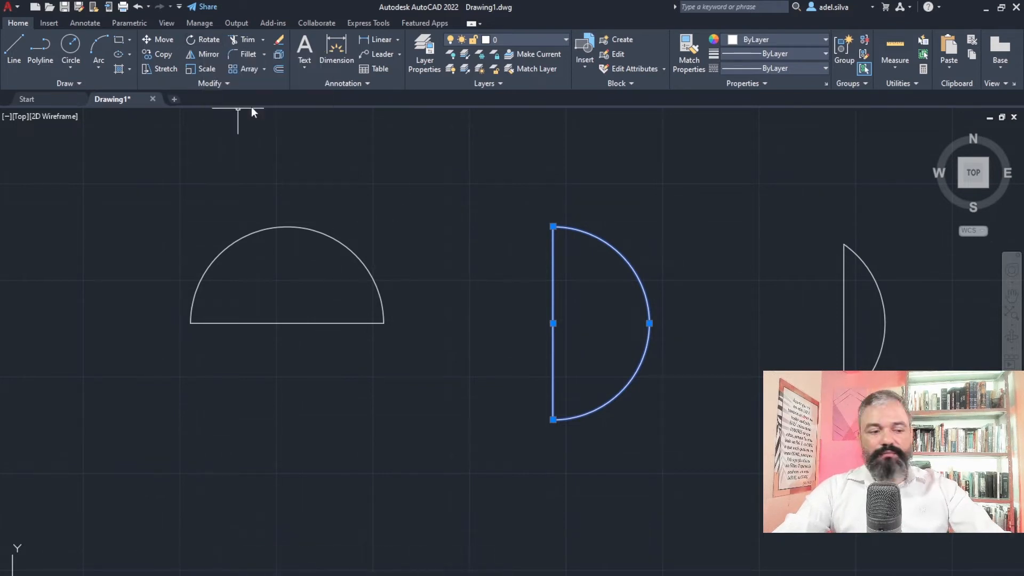
text(o)
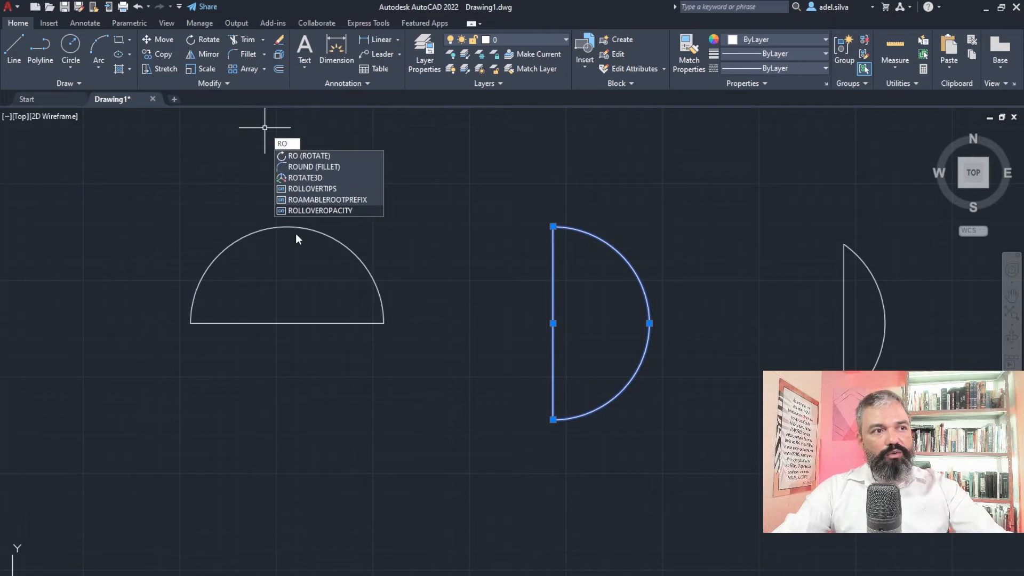
click(304, 156)
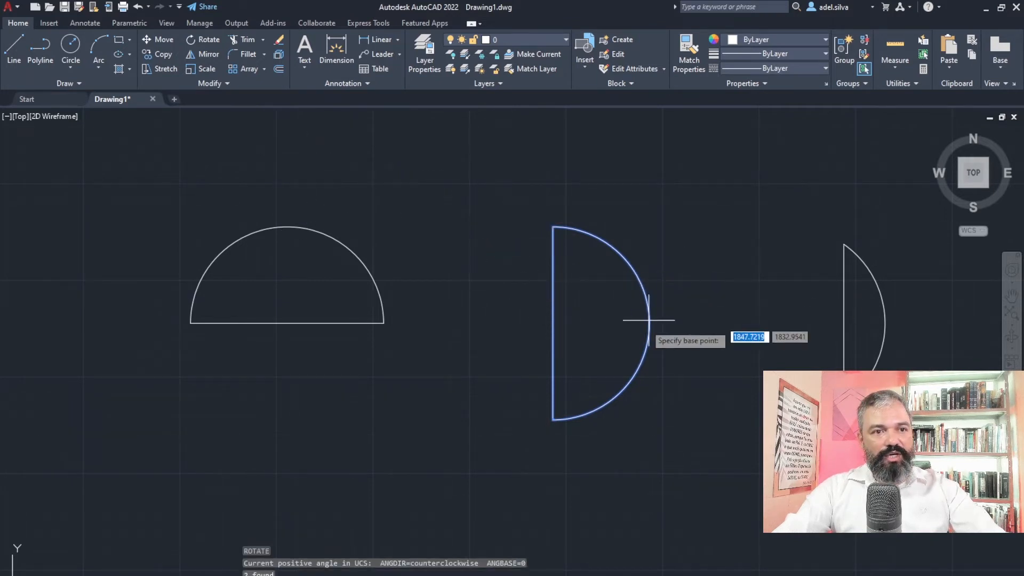
click(553, 322)
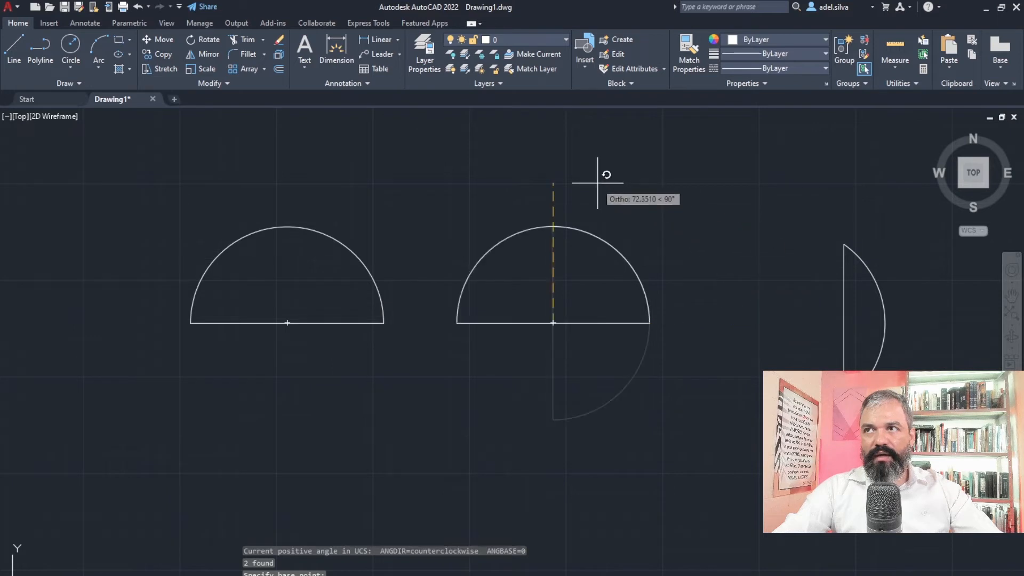
key(F8)
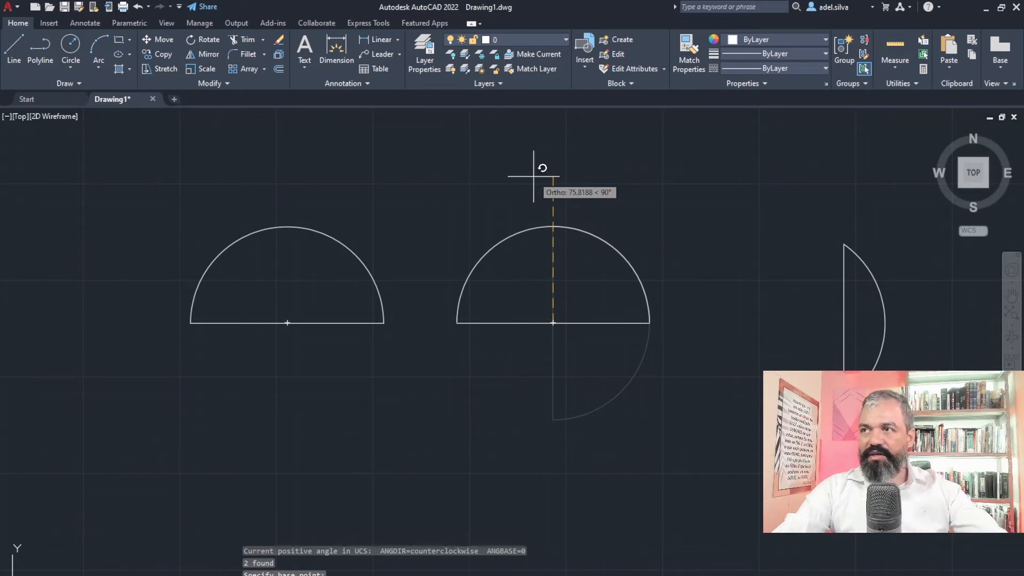
click(534, 176)
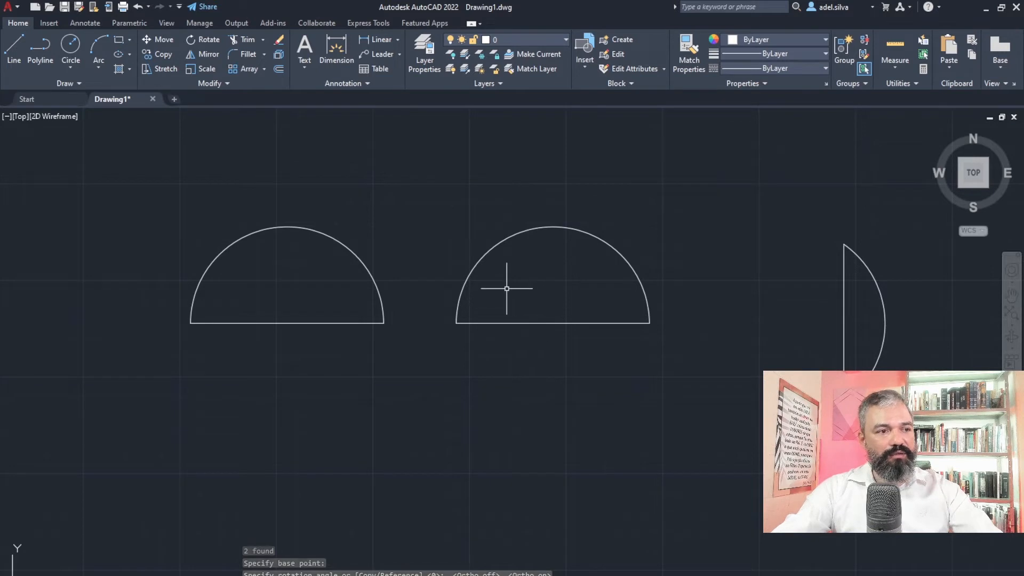
- Rotate the first semicircle about the left endpoint of its diameter line, with the rotation direction pointing straight down in Ortho
text(ro)
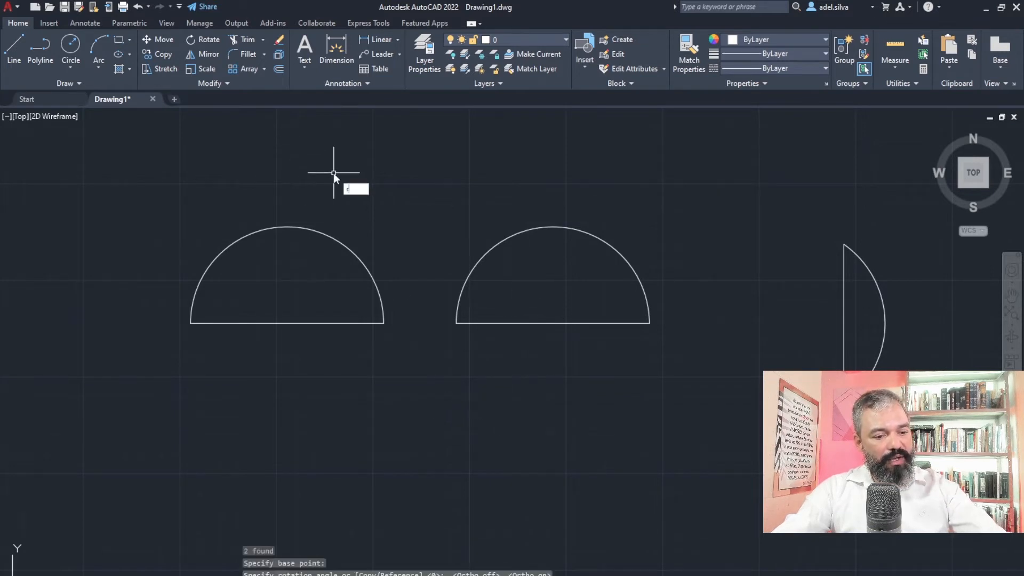
key(Return)
click(420, 371)
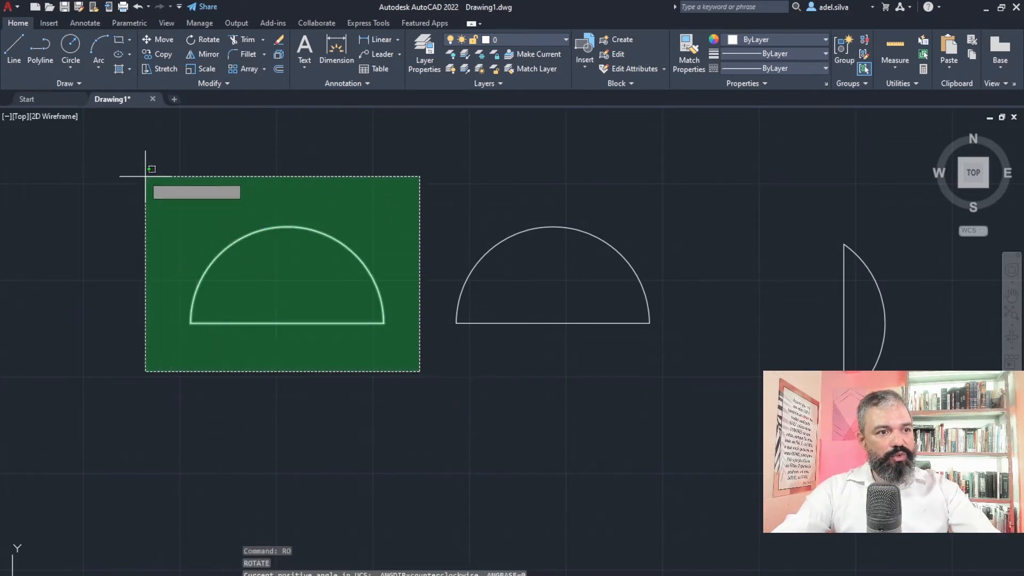
click(118, 155)
key(Return)
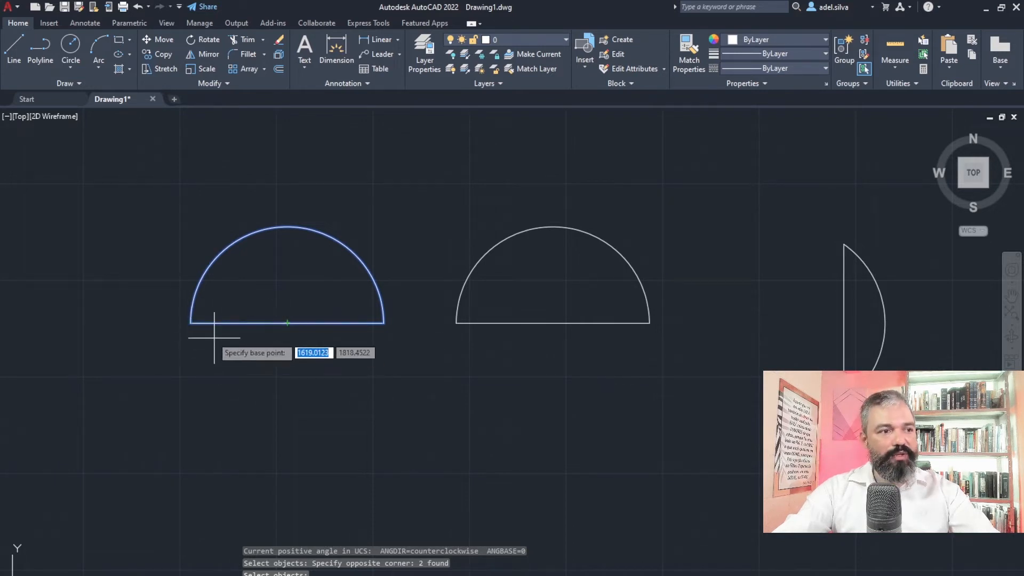
click(190, 323)
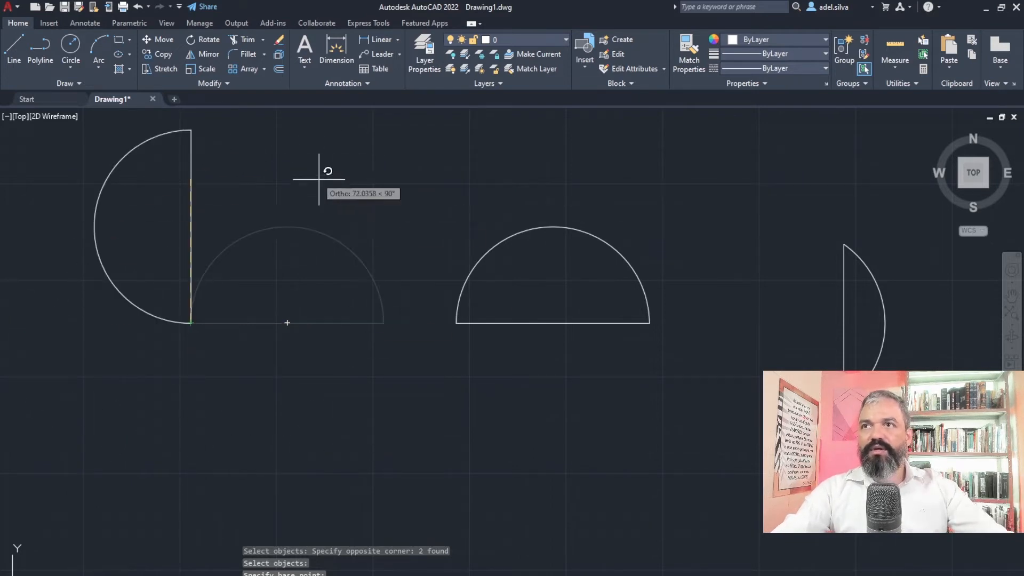
click(292, 465)
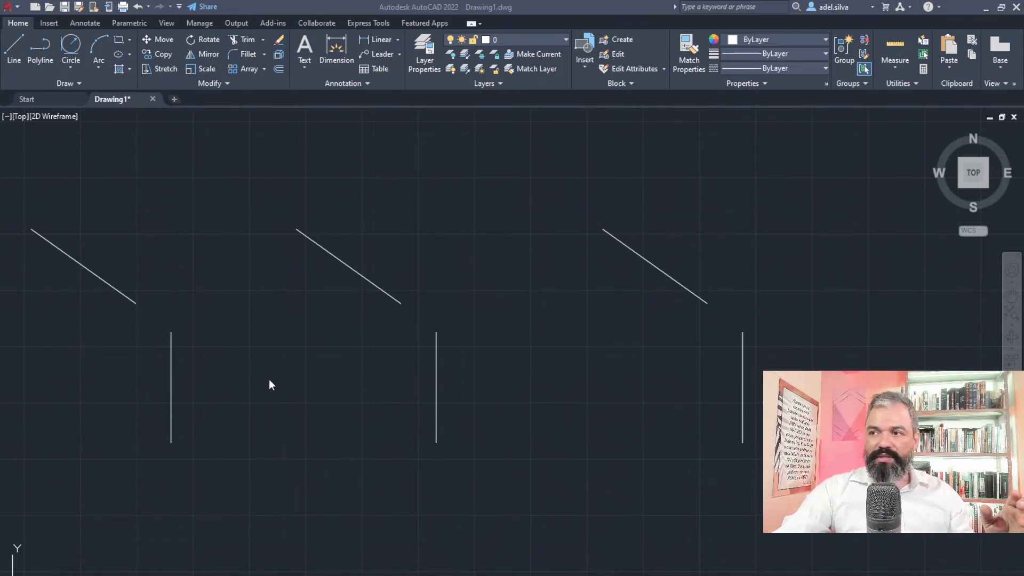
- Draw a circle with a radius of 70 tangent to the first slanted line and the first vertical line using Tan, Tan, Radius
scroll(283, 374, up, 4)
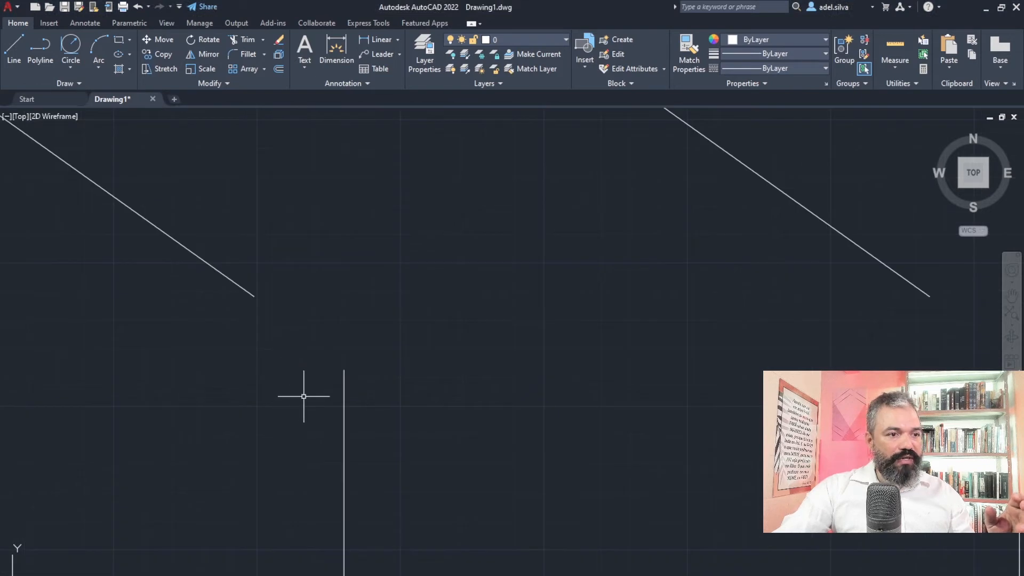
middle_drag(264, 354, 327, 378)
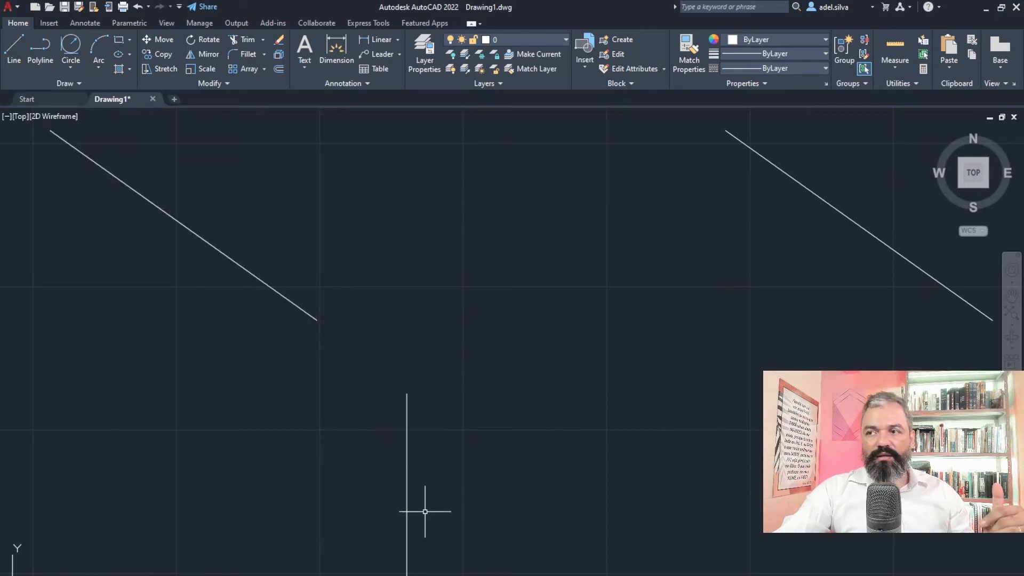
click(71, 65)
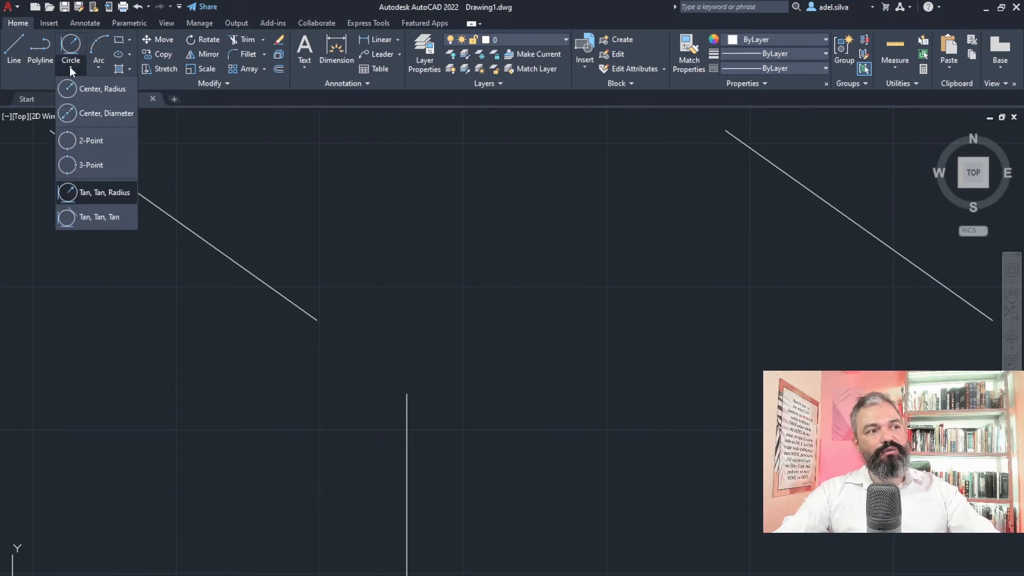
click(101, 194)
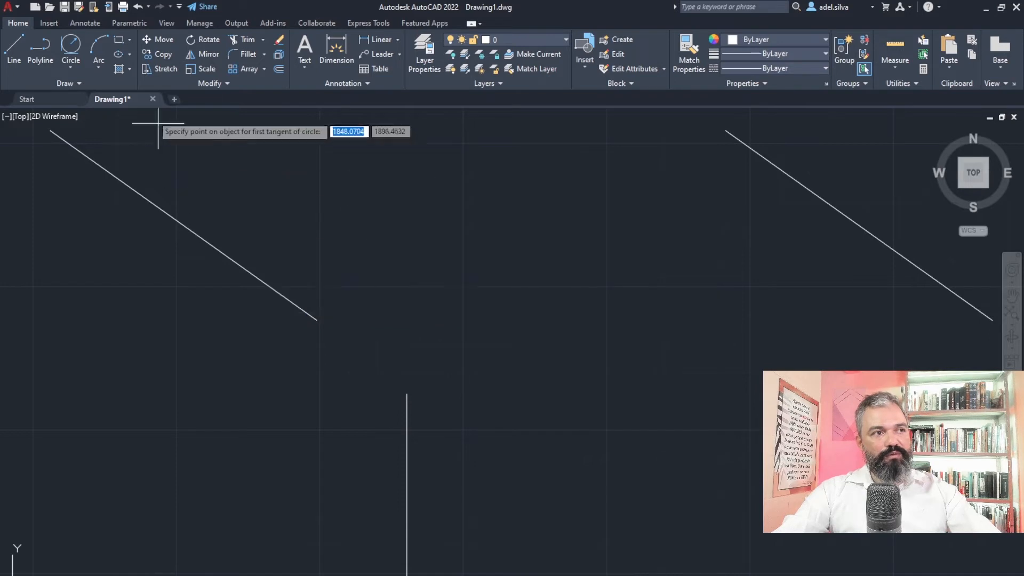
click(69, 65)
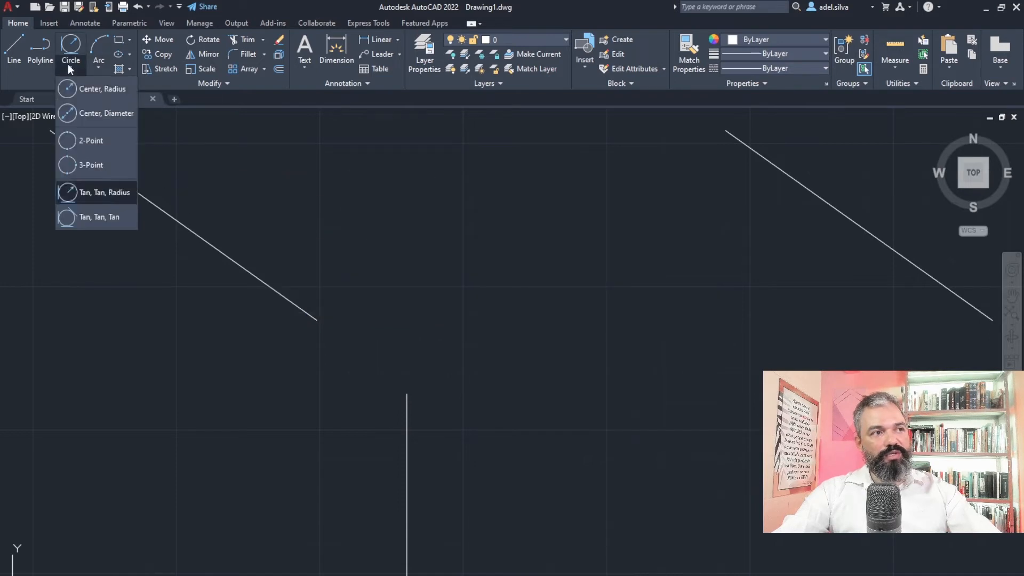
click(95, 194)
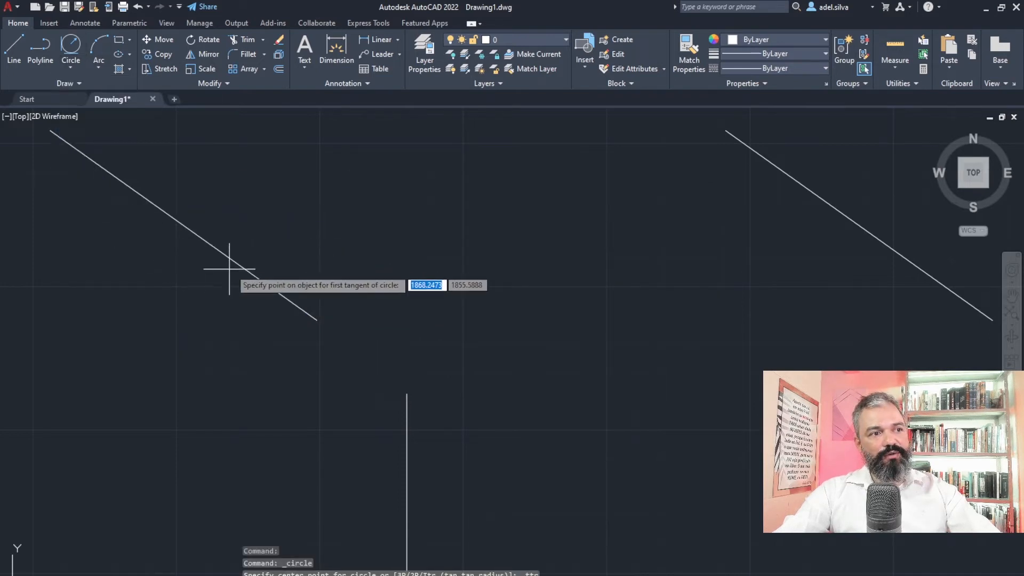
click(249, 270)
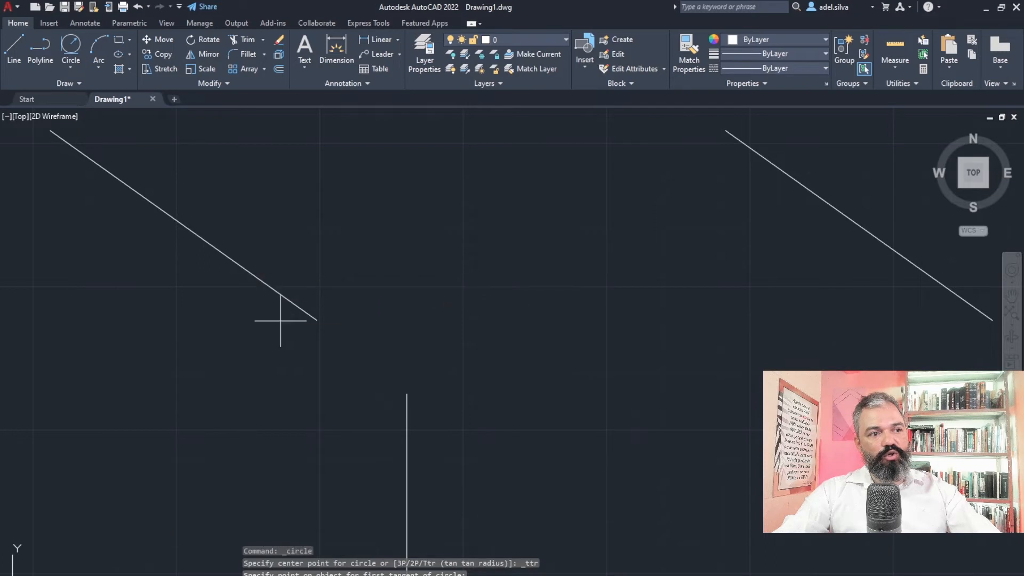
click(407, 432)
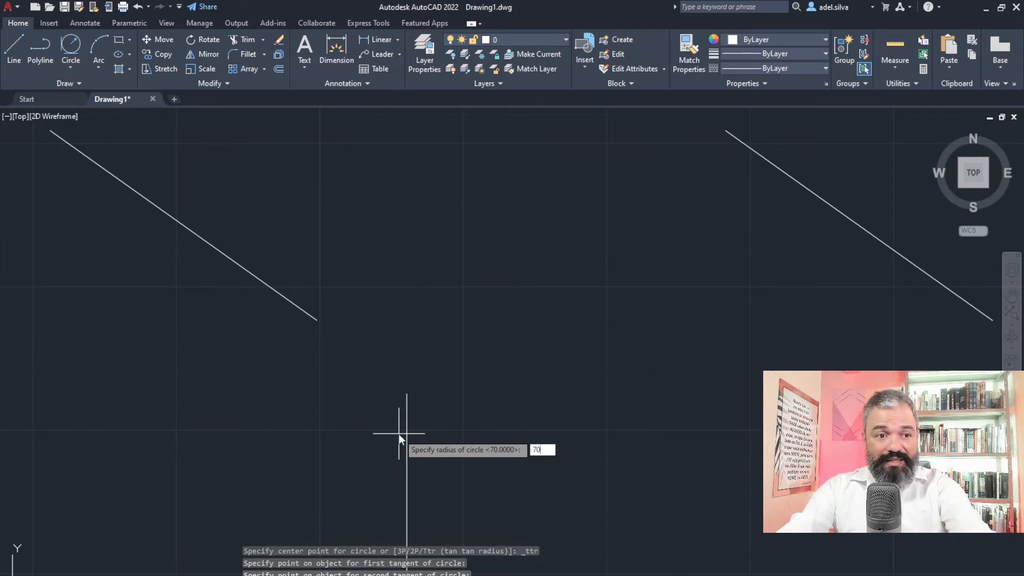
key(Return)
- Examine closely where the circle meets the end of the first slanted line and the vertical line
scroll(377, 407, up, 3)
middle_drag(377, 407, 421, 402)
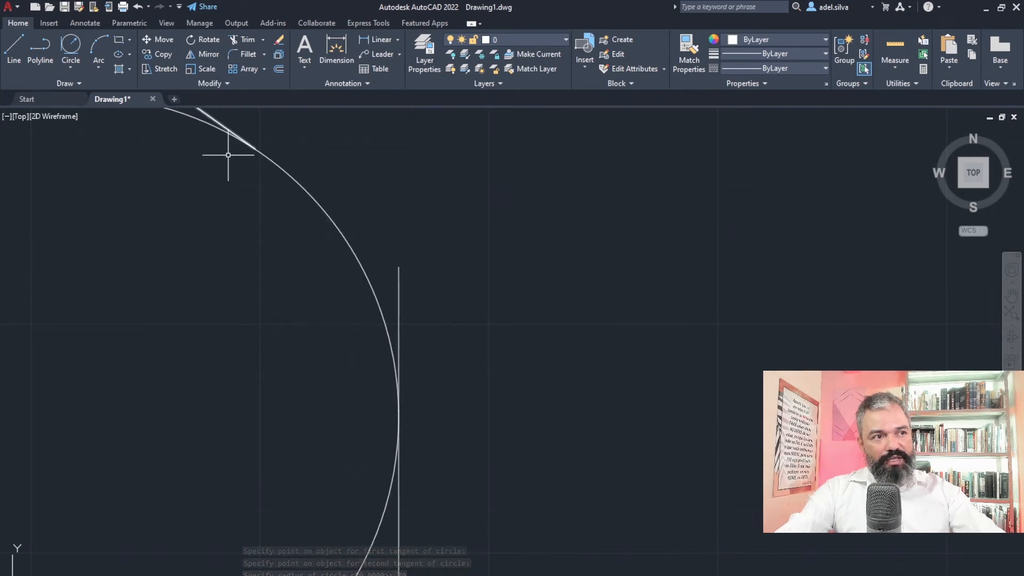
drag(250, 179, 336, 302)
middle_drag(337, 302, 338, 307)
scroll(332, 270, up, 4)
scroll(332, 270, up, 6)
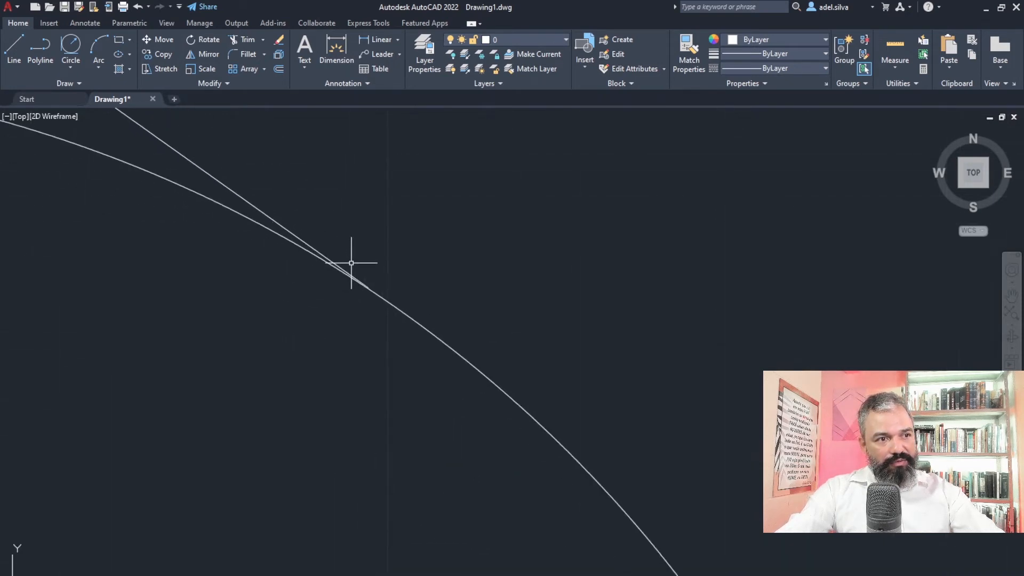
scroll(438, 320, up, 4)
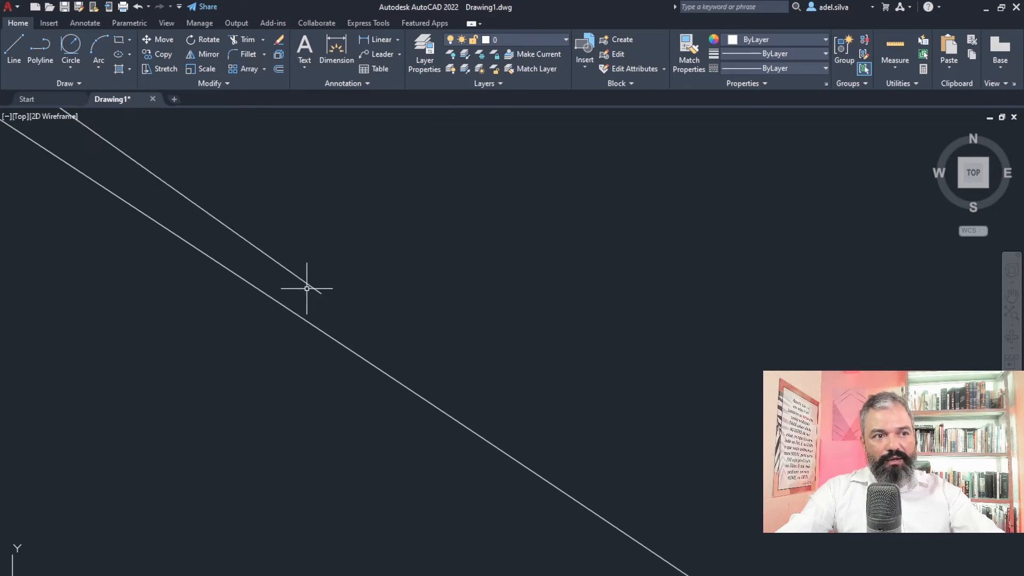
scroll(318, 290, down, 5)
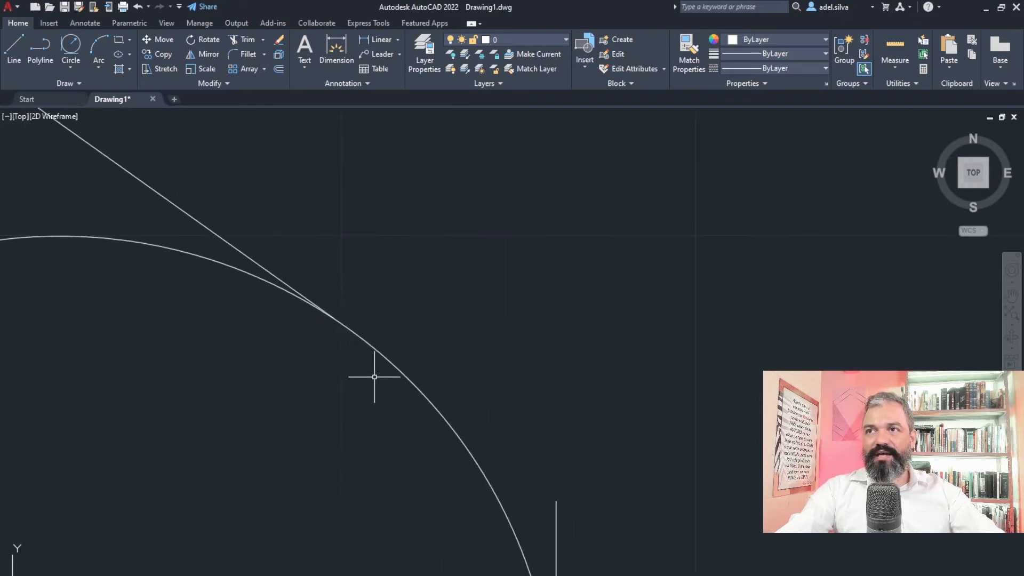
scroll(368, 368, down, 8)
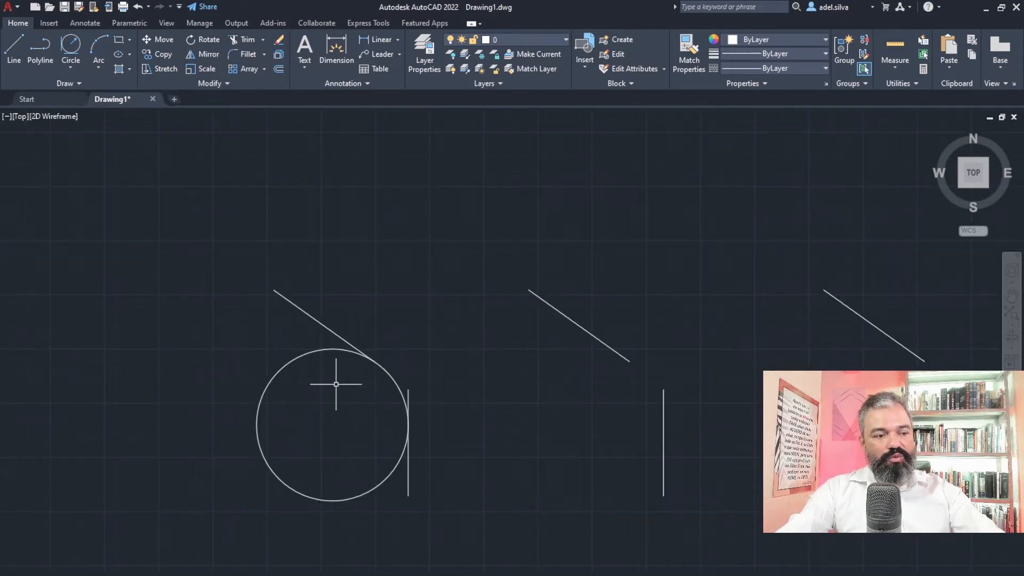
scroll(363, 360, up, 6)
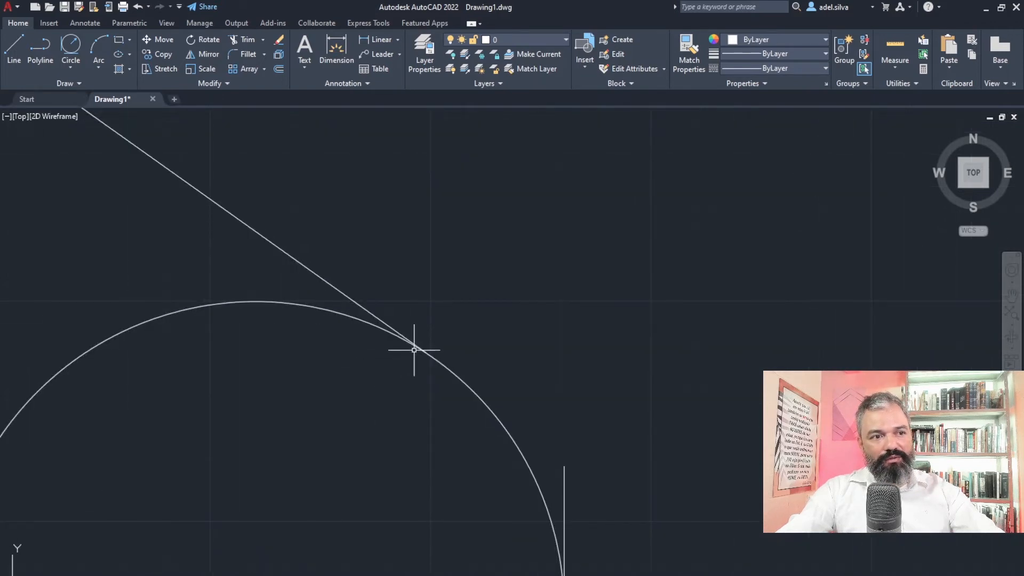
scroll(412, 372, down, 3)
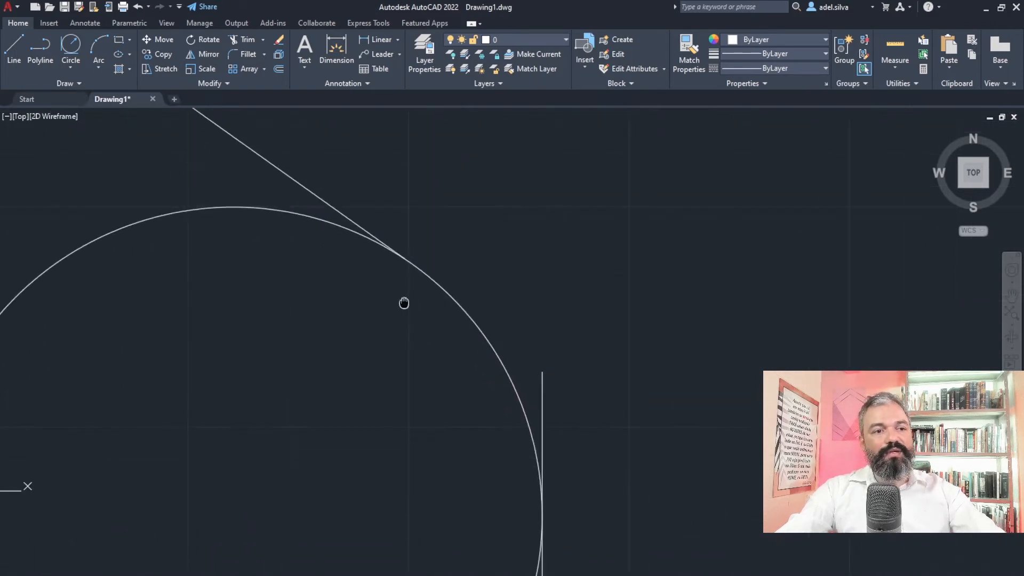
click(247, 41)
click(282, 271)
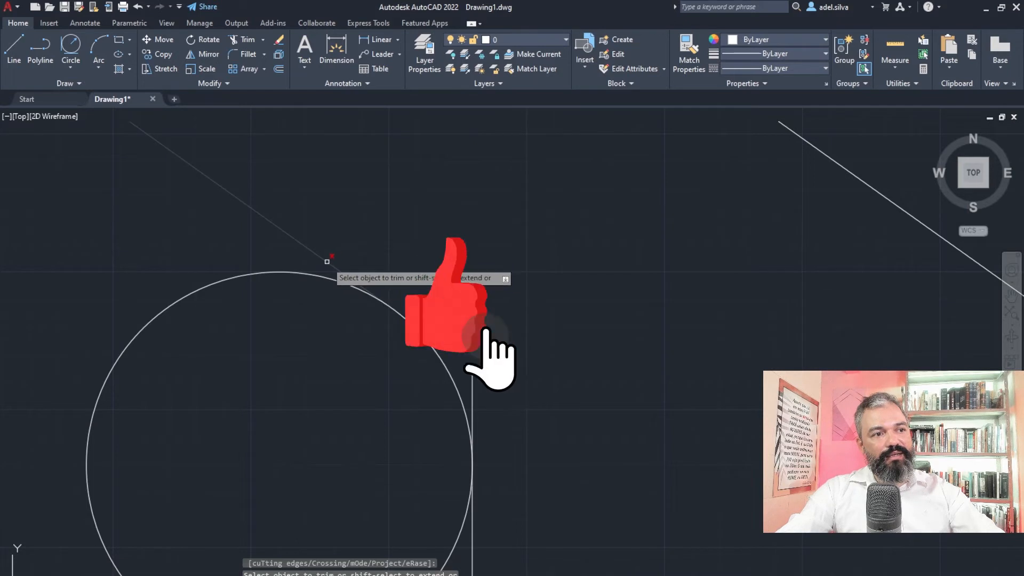
mouse_move(496, 450)
middle_down()
mouse_move(482, 418)
mouse_move(482, 351)
middle_up()
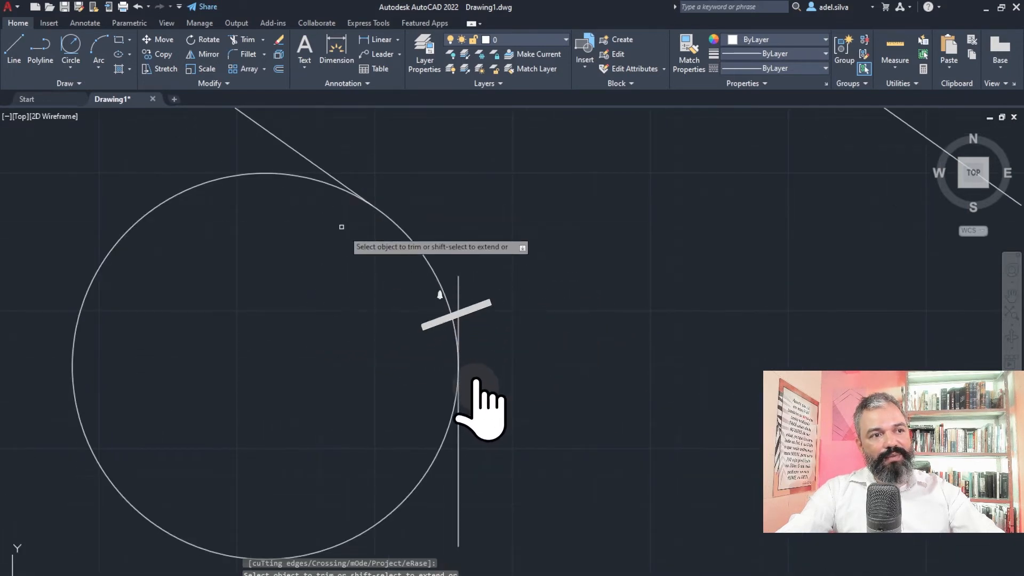
key(Escape)
key(Escape)
key(Escape)
- Delete the circle with radius 70 that touches the first slanted and vertical lines
mouse_move(429, 549)
middle_down()
mouse_move(449, 574)
mouse_move(429, 479)
middle_up()
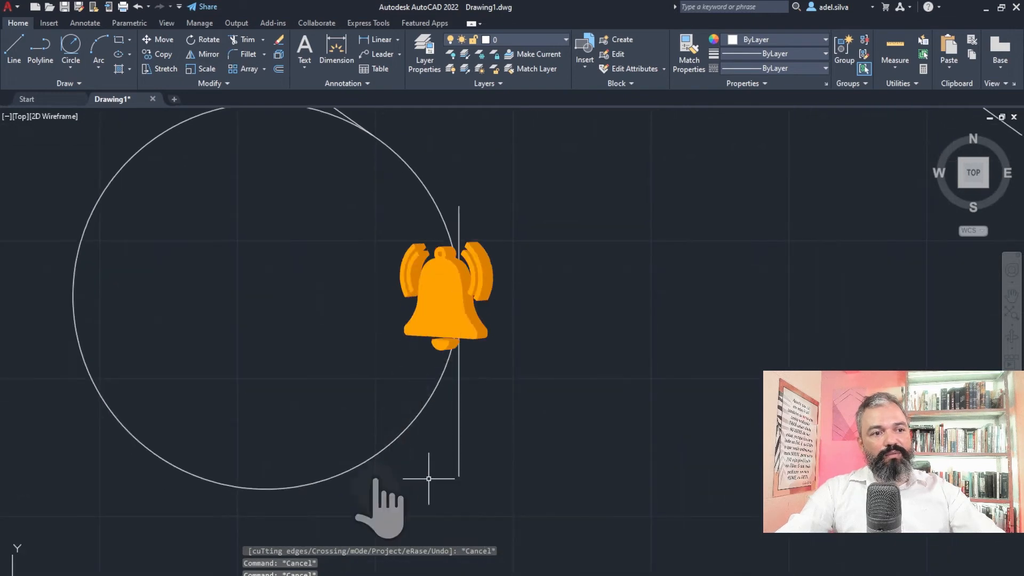
click(429, 479)
click(327, 413)
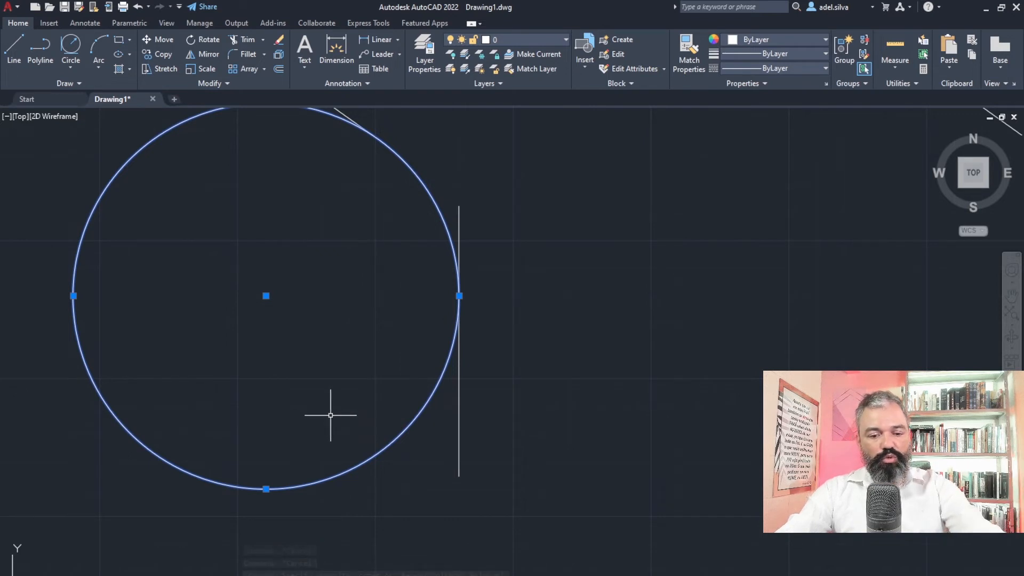
key(Delete)
- Draw a circle with a radius of 80 tangent to the first slanted line and the first vertical line using Tan, Tan, Radius
middle_drag(375, 273, 404, 409)
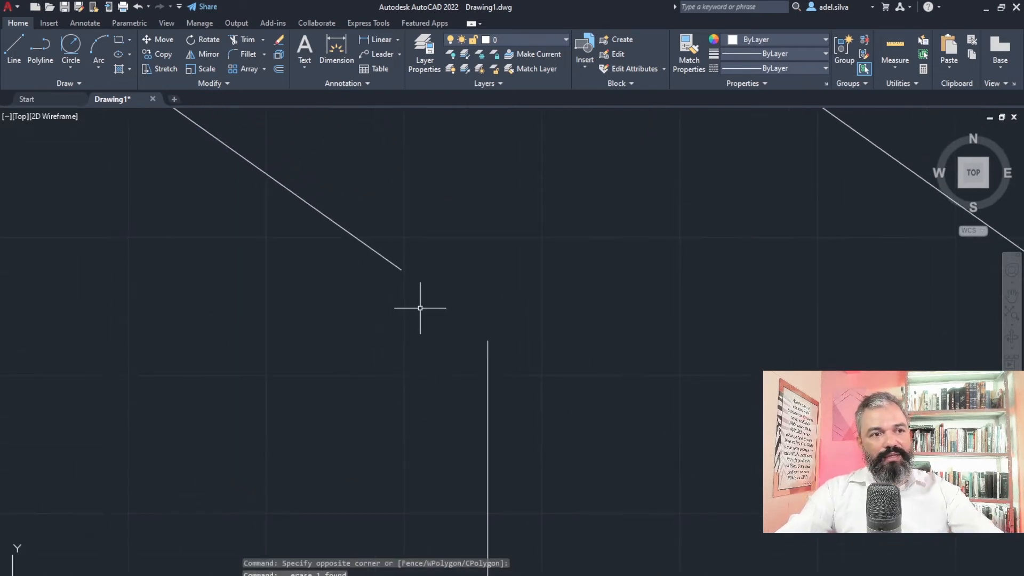
mouse_move(418, 341)
middle_down()
mouse_move(398, 345)
mouse_move(373, 389)
middle_up()
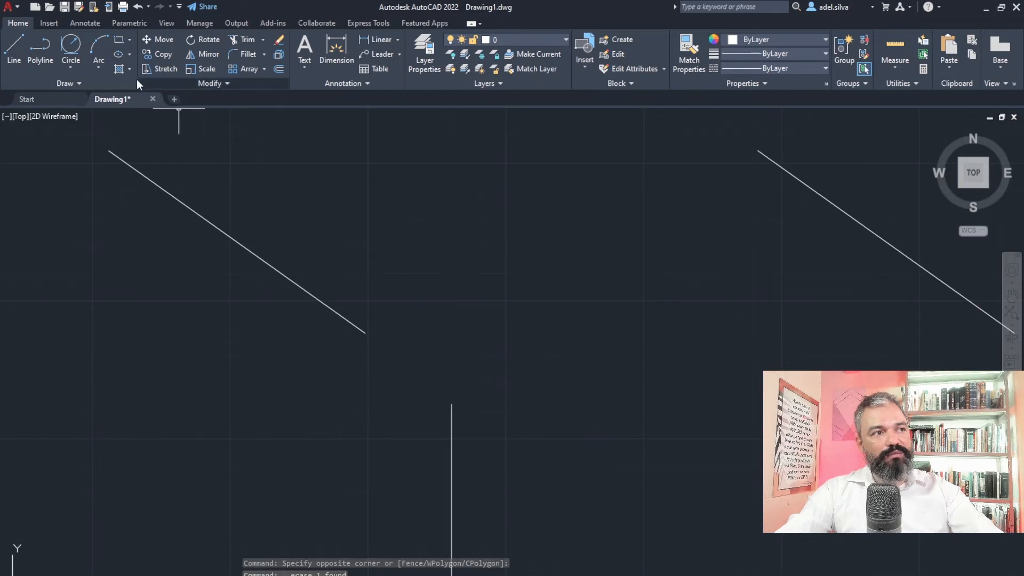
click(71, 65)
click(81, 192)
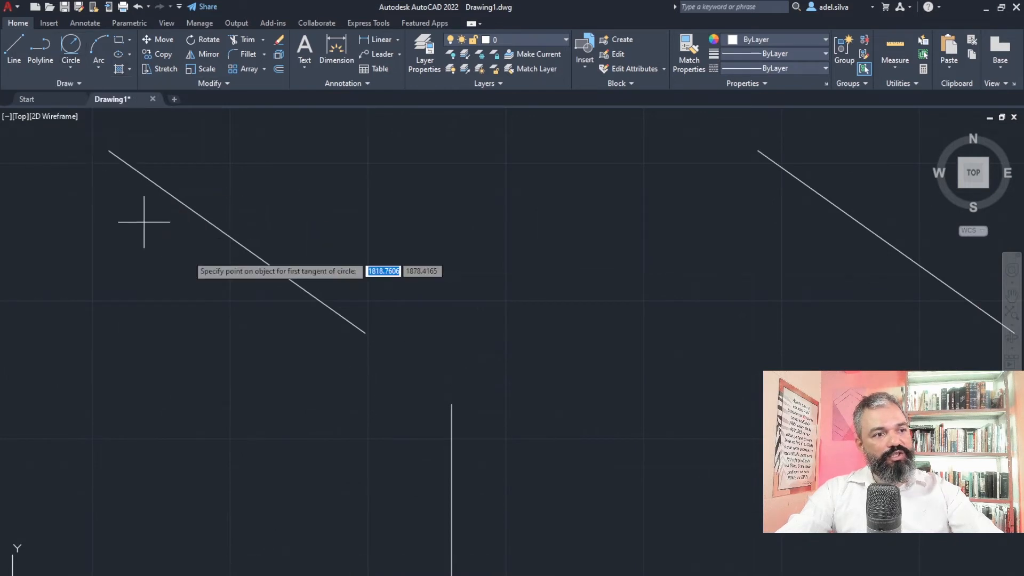
click(334, 309)
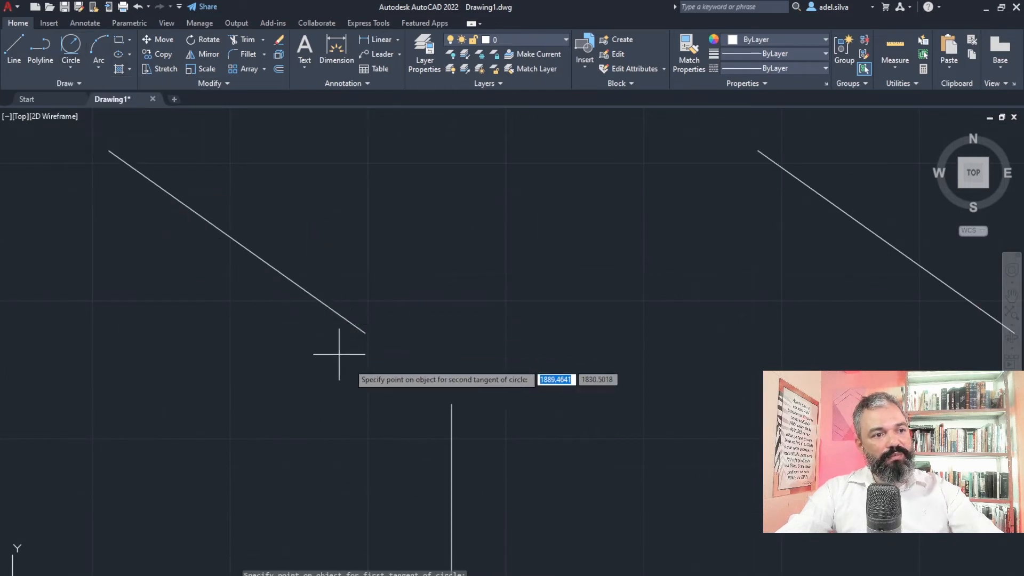
click(452, 431)
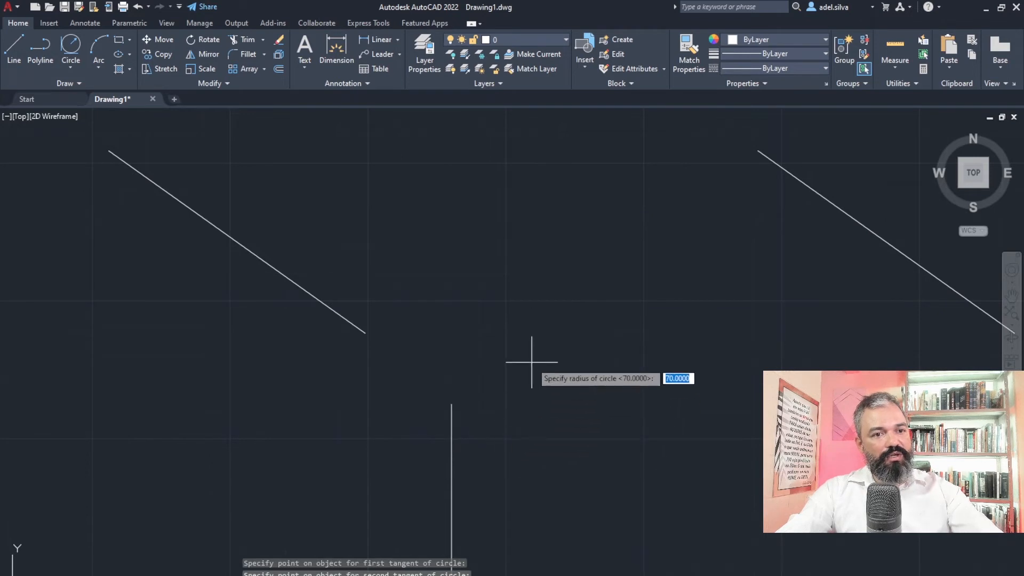
text(80)
key(Return)
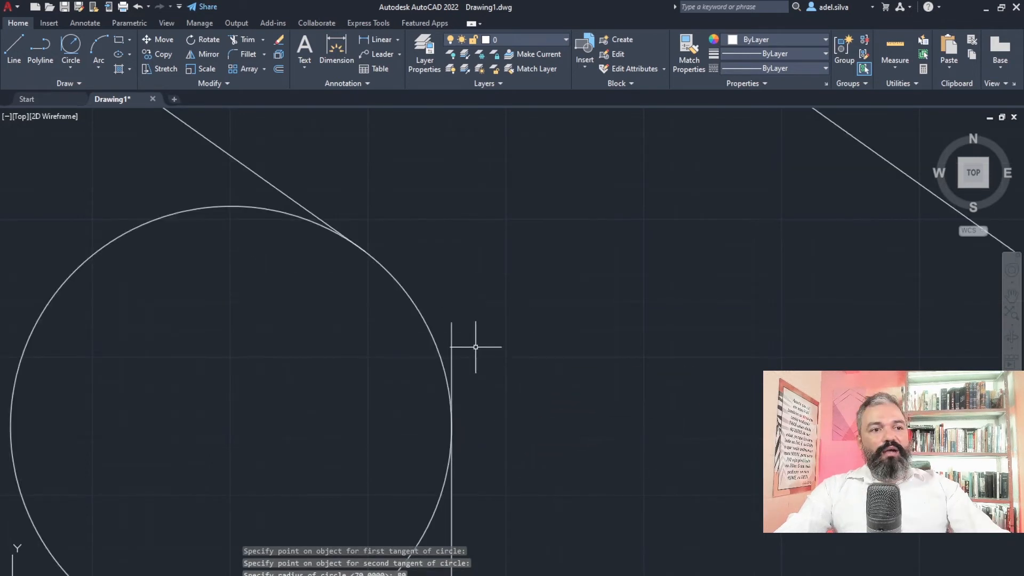
- Trim the circle's larger part and the vertical line's protruding upper end, leaving only the tangent arc that joins the first two lines
click(245, 38)
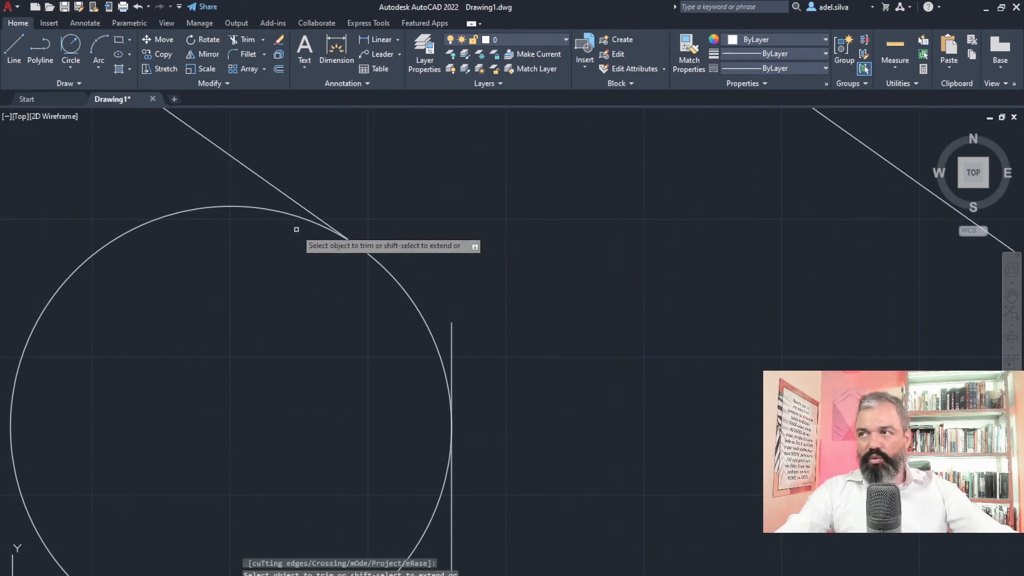
click(265, 209)
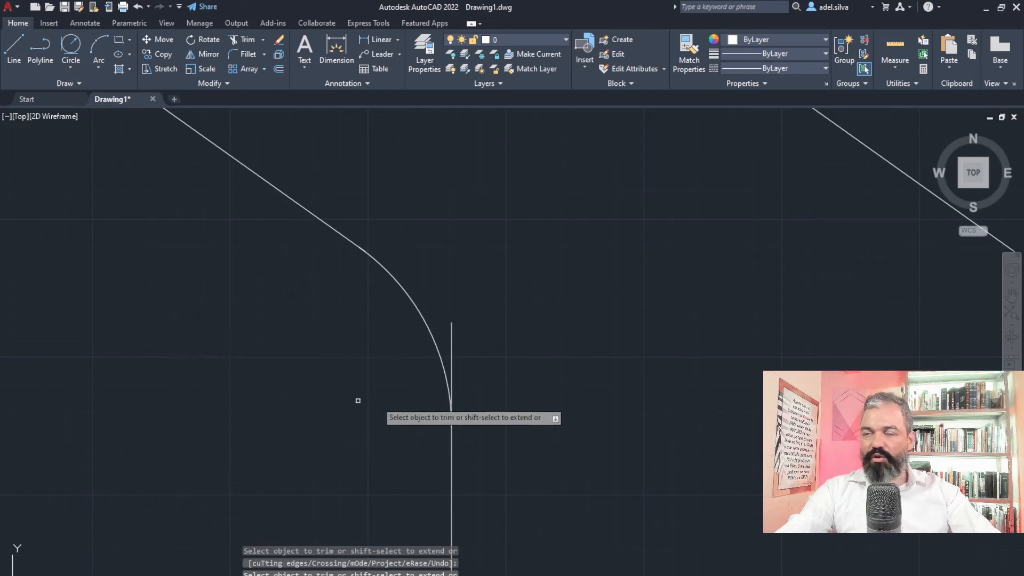
click(451, 326)
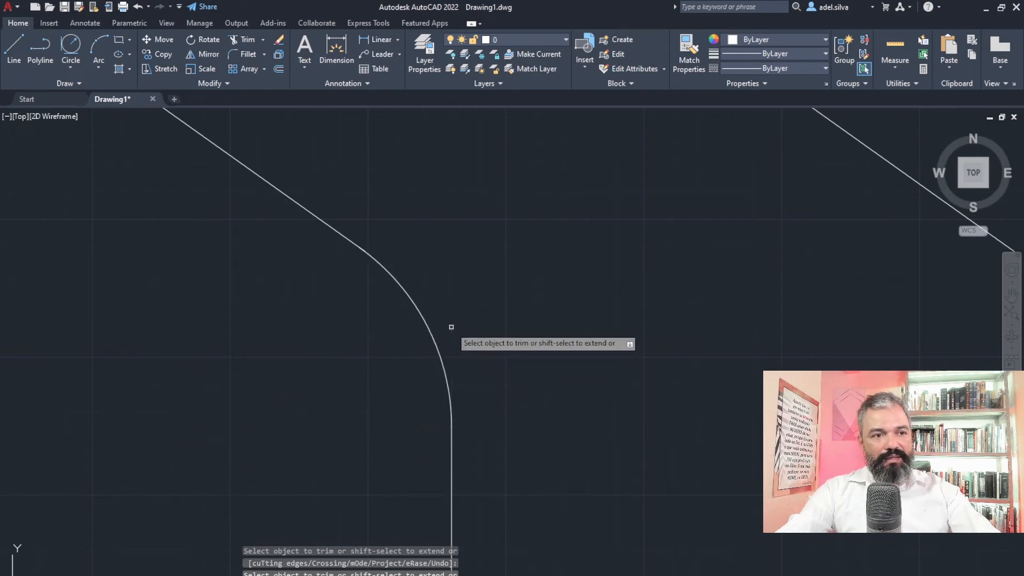
scroll(363, 267, down, 2)
scroll(391, 213, up, 6)
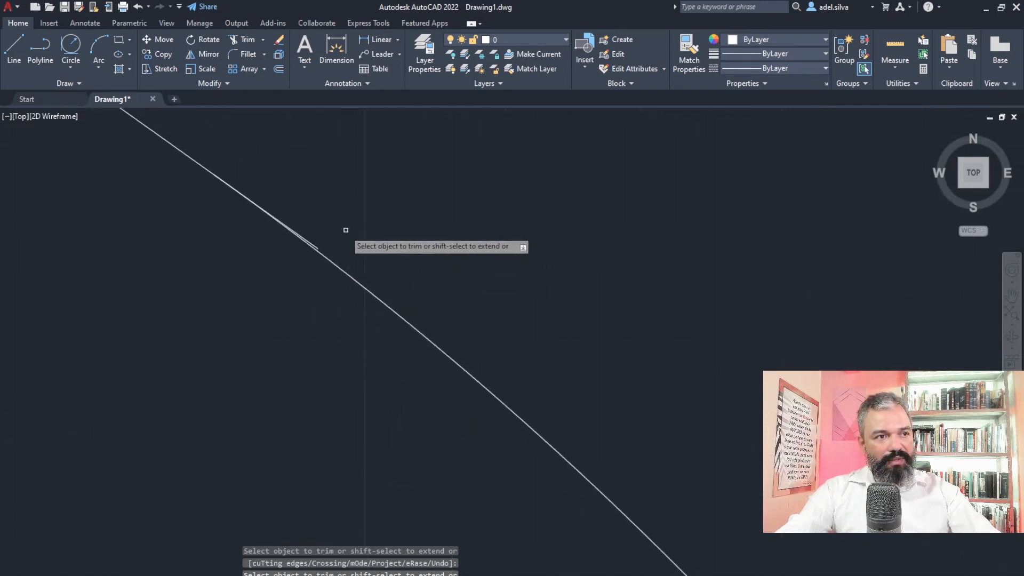
scroll(283, 251, down, 3)
scroll(521, 355, down, 1)
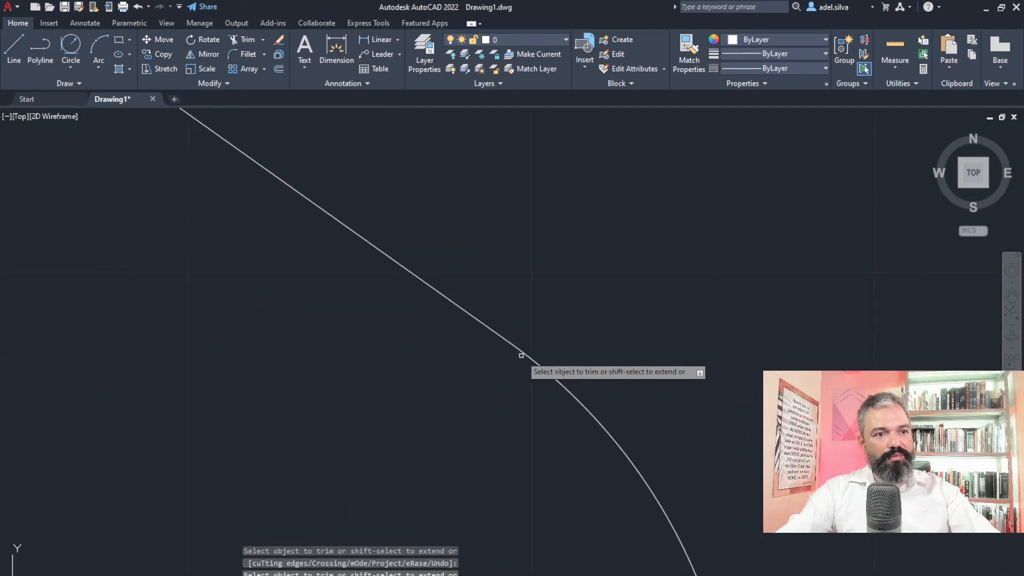
scroll(522, 355, down, 3)
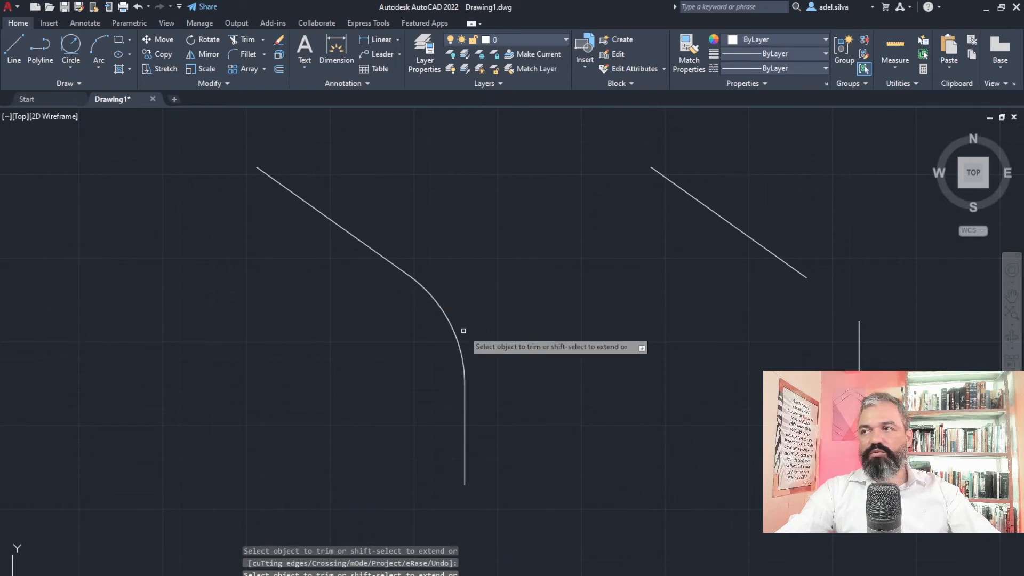
middle_drag(516, 347, 412, 357)
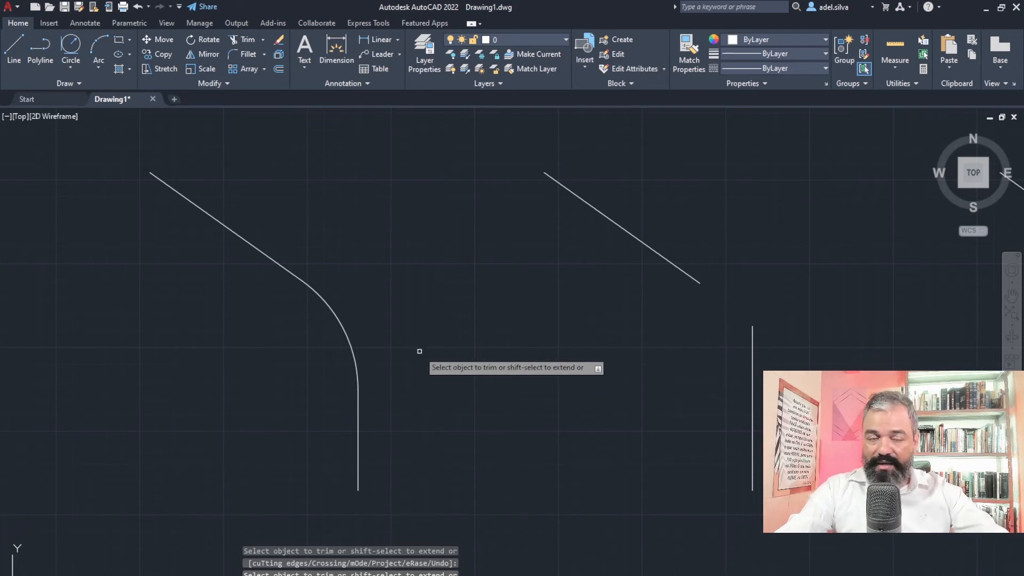
middle_drag(451, 366, 354, 366)
middle_drag(439, 336, 413, 349)
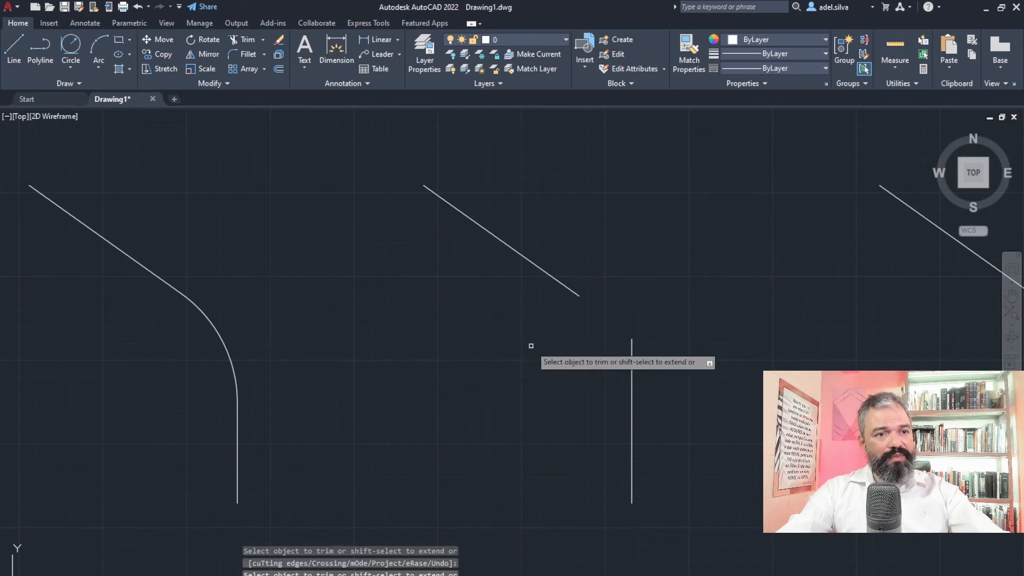
middle_drag(530, 347, 467, 353)
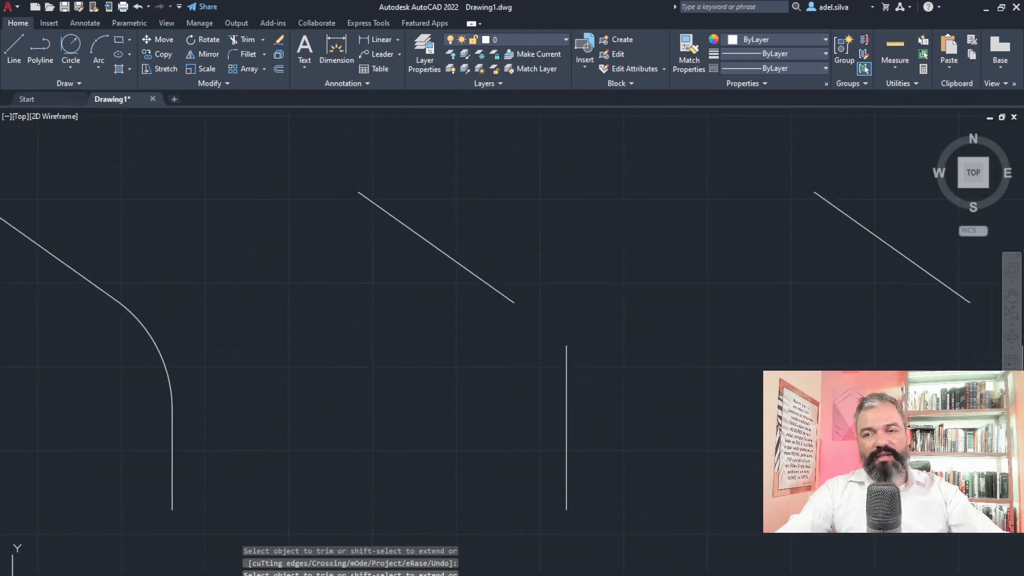
key(Escape)
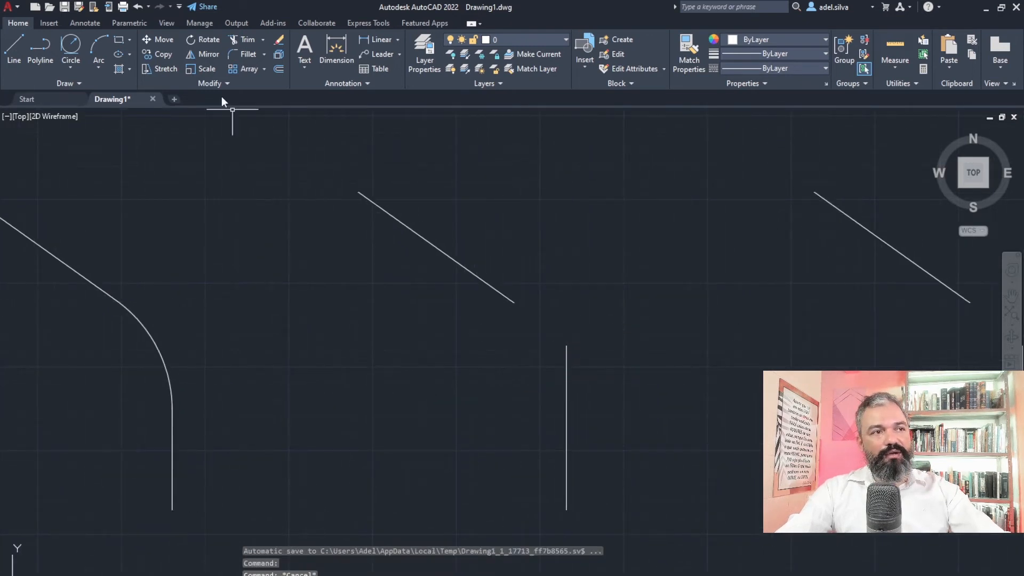
- Try a fillet with radius 0 between the second slanted line and the second vertical line, and undo it
click(246, 54)
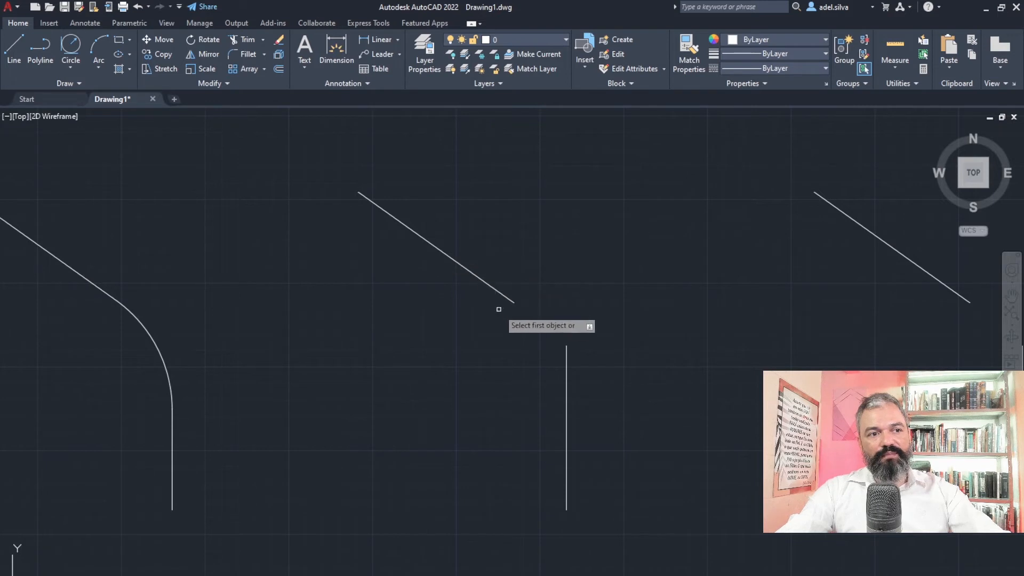
click(490, 287)
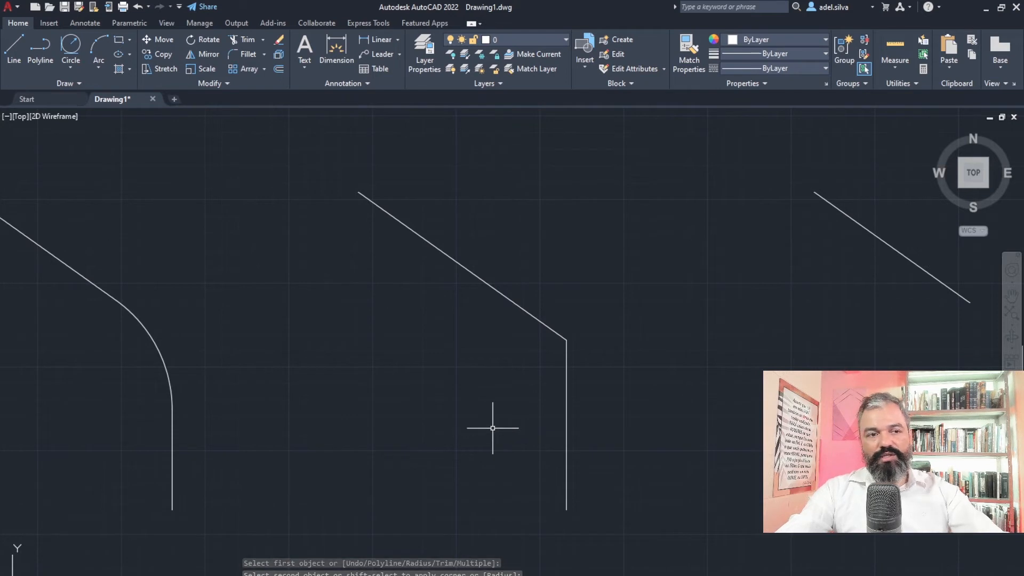
key(Escape)
key(Escape)
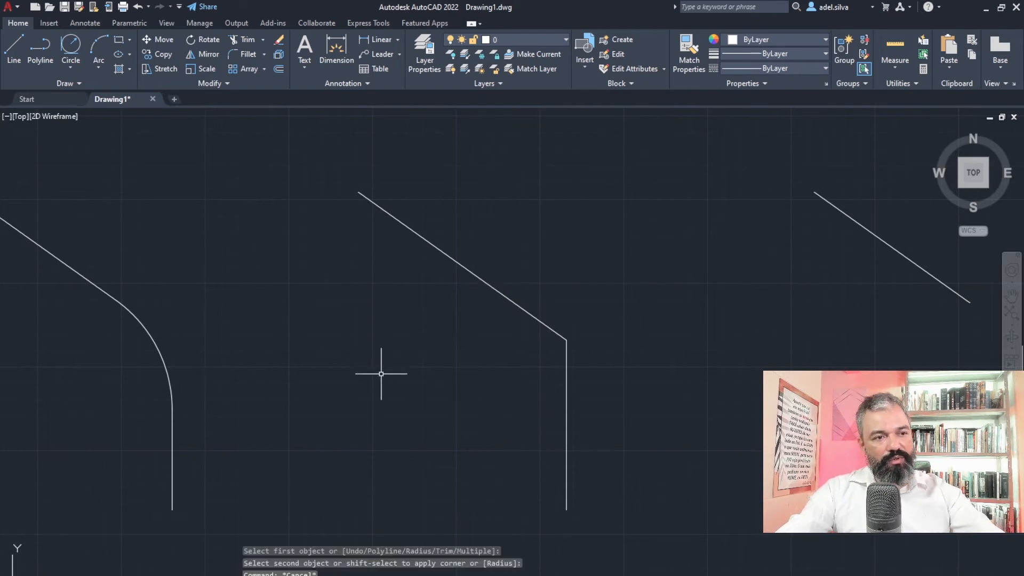
key(ctrl+z)
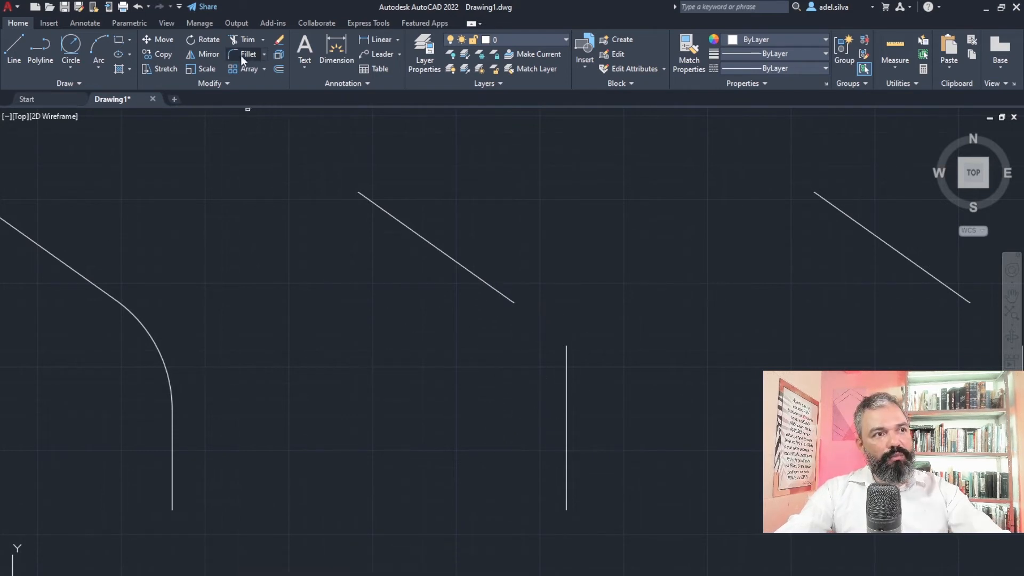
- Fillet the second slanted line and the second vertical line with a radius of 80
click(243, 55)
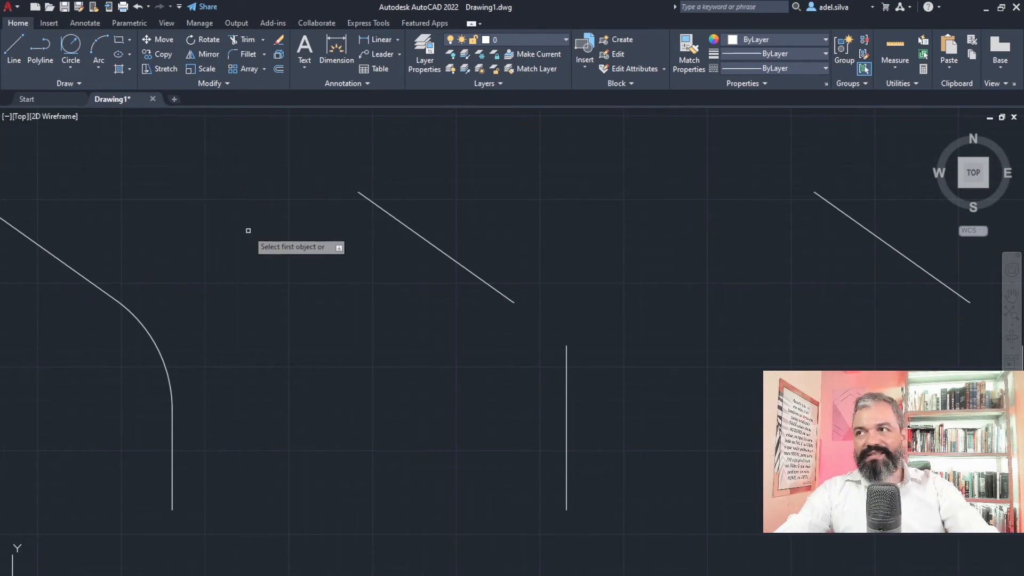
key(Down)
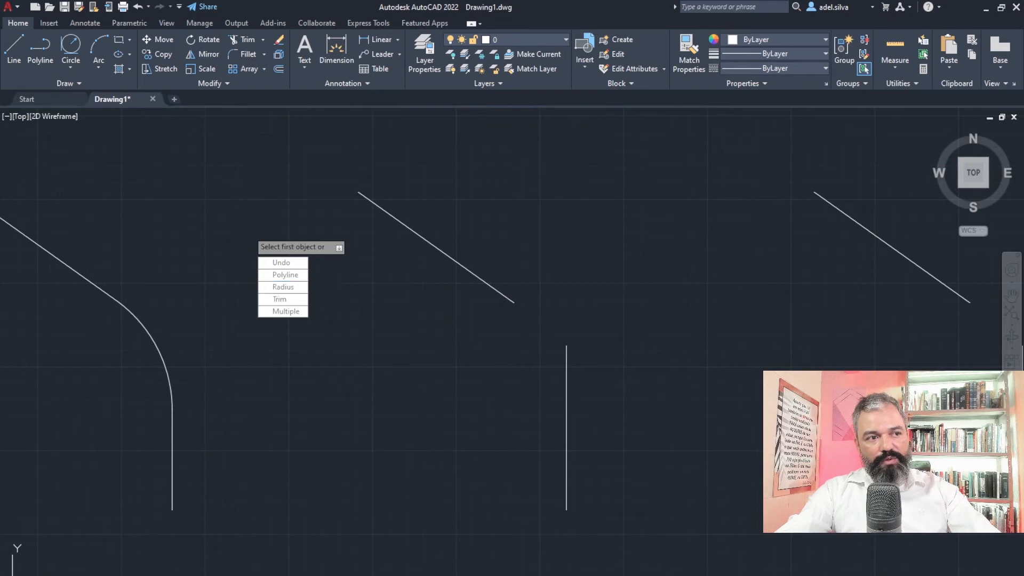
click(283, 287)
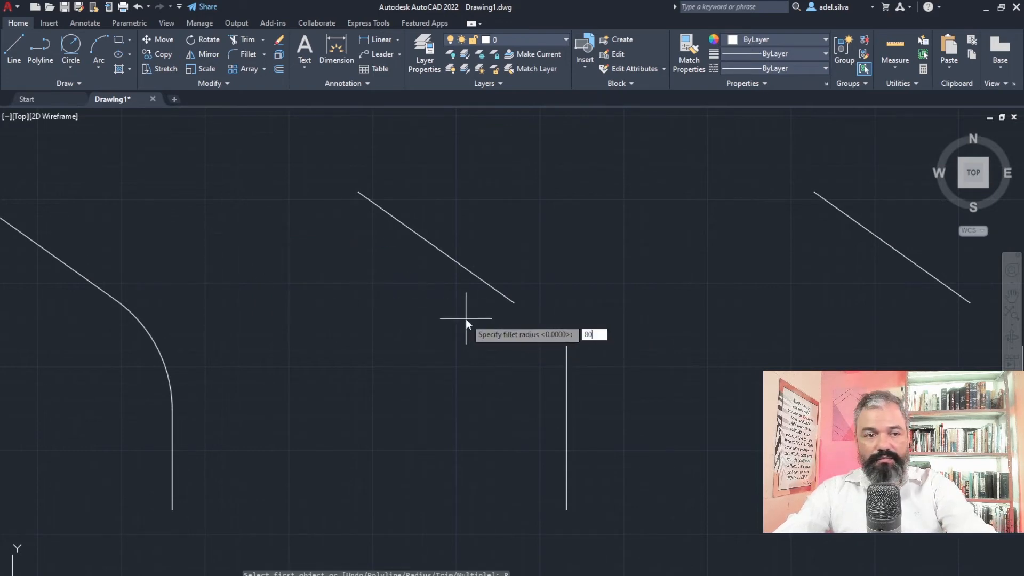
text(80)
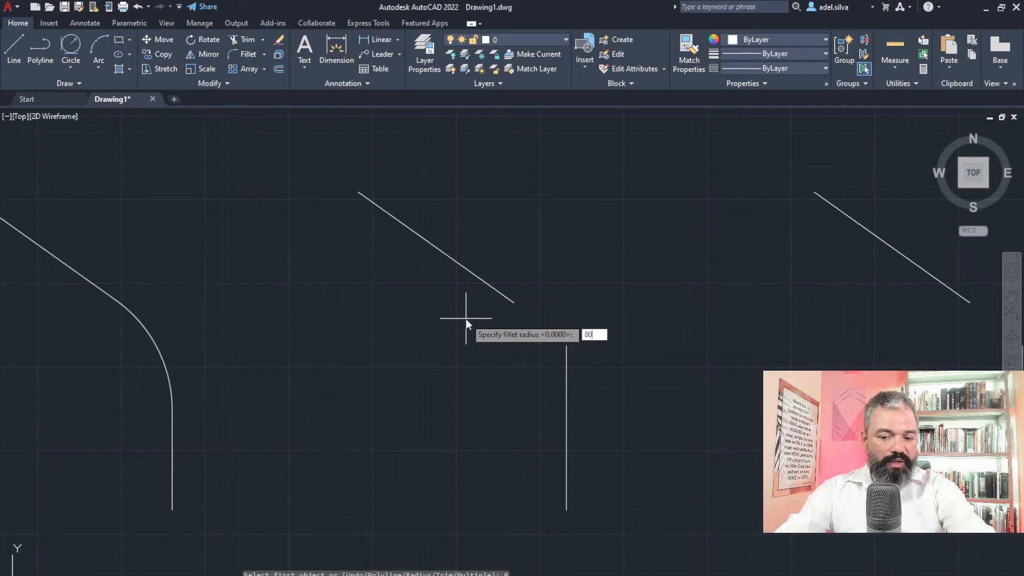
key(Return)
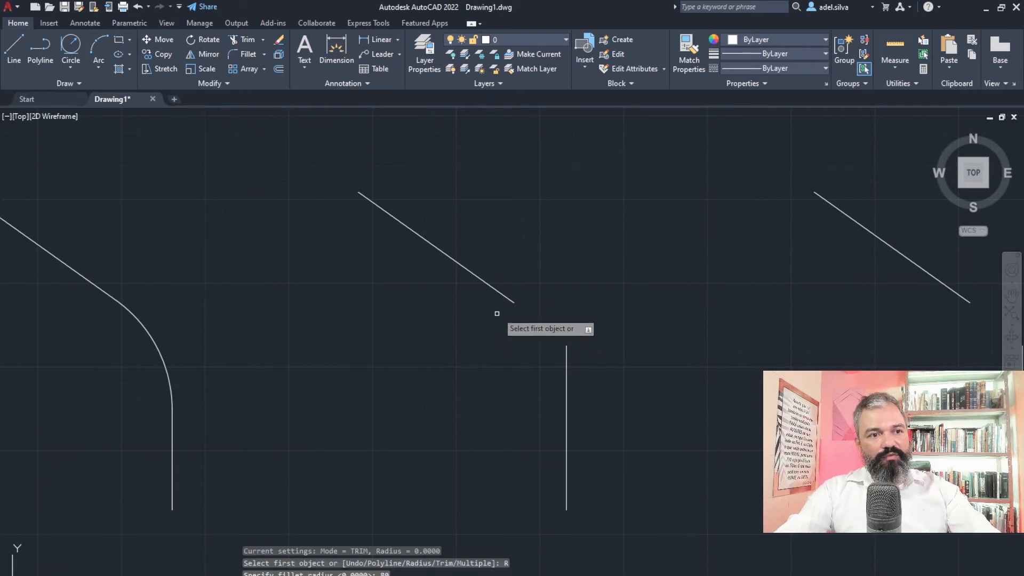
click(501, 295)
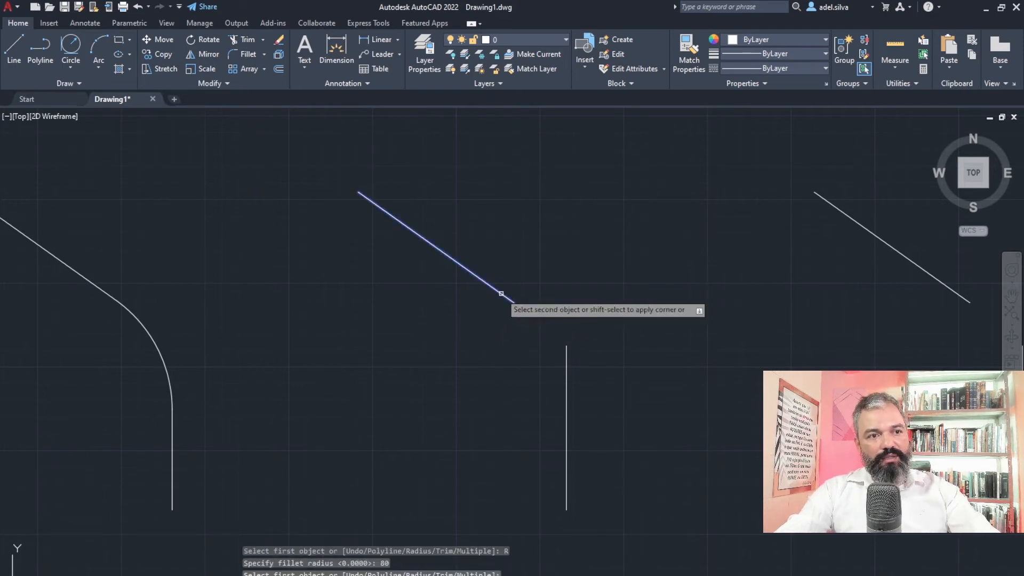
click(566, 368)
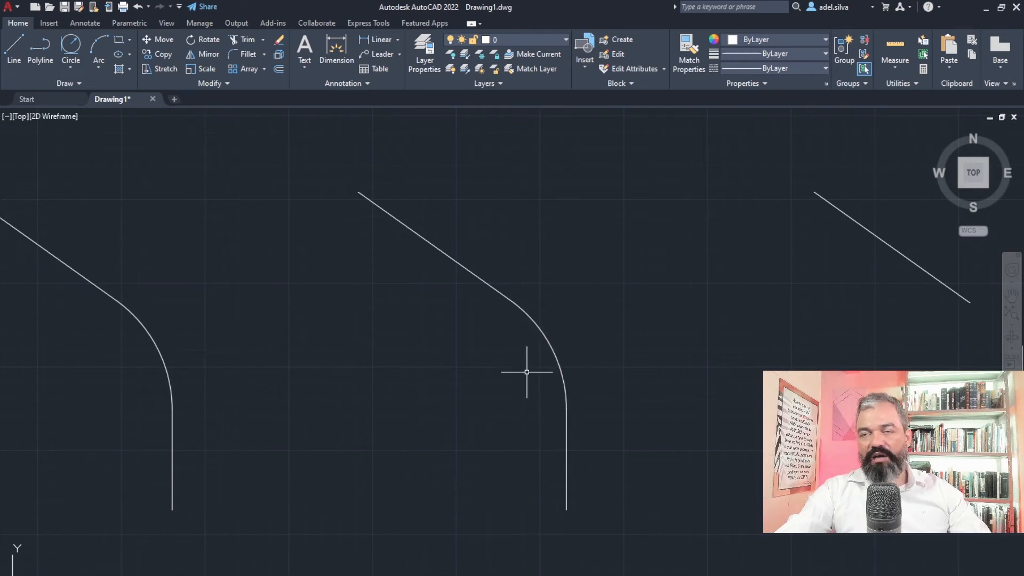
- Draw a Start, End, Radius arc from the third vertical line's upper end to the third slanted line's lower end, and inspect where it joins them
middle_drag(285, 370, 379, 373)
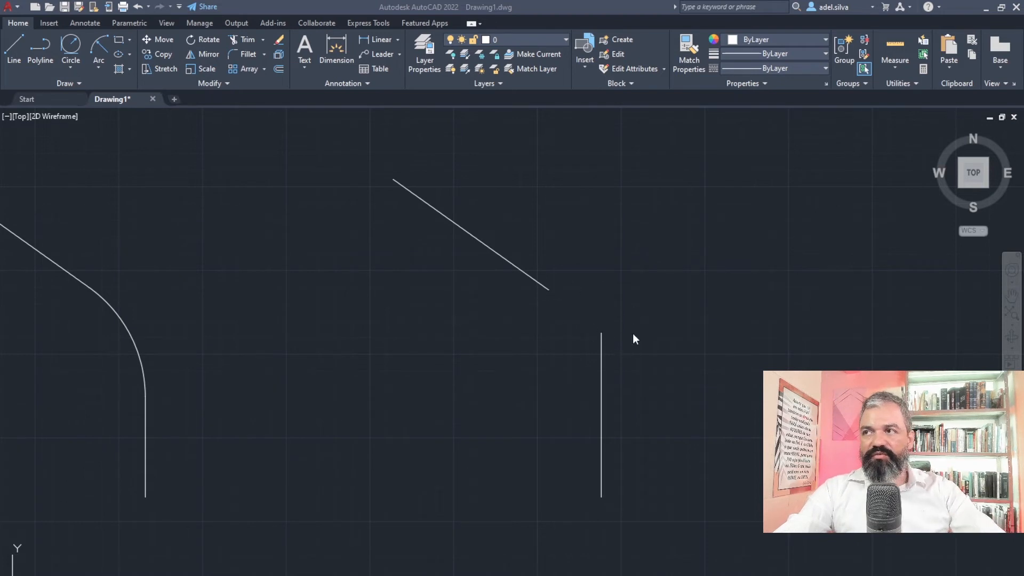
click(597, 346)
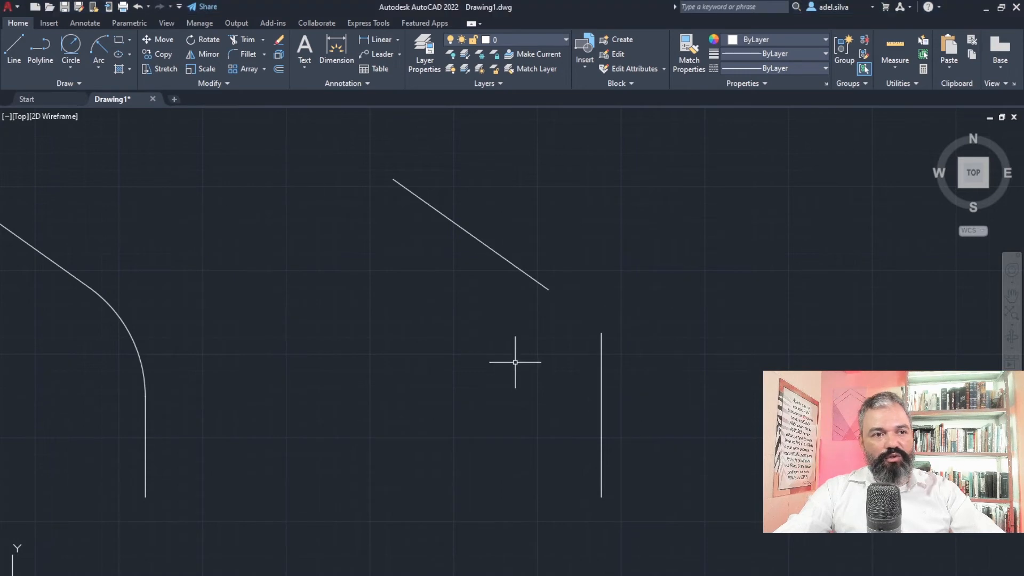
middle_drag(514, 362, 488, 363)
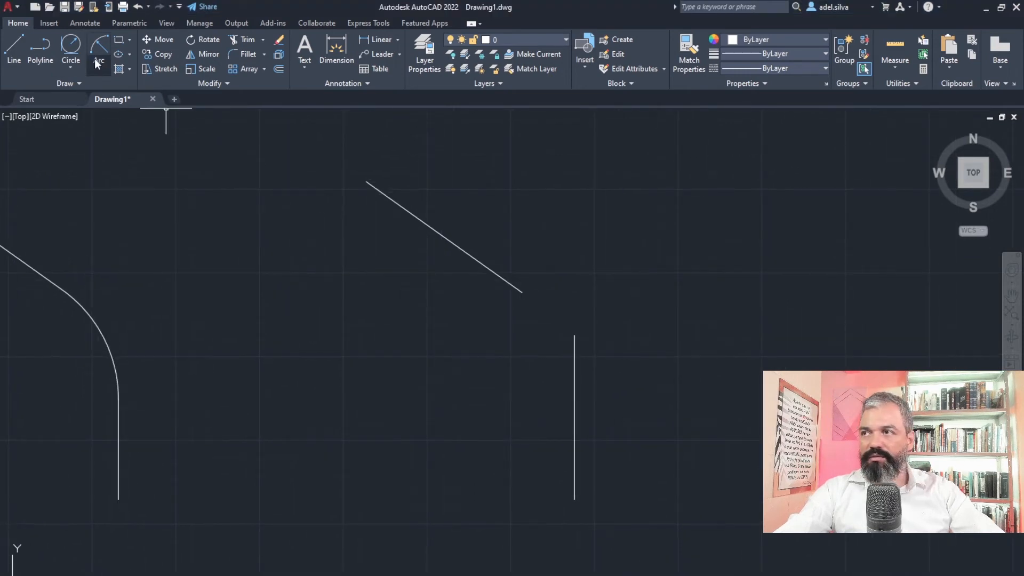
click(103, 41)
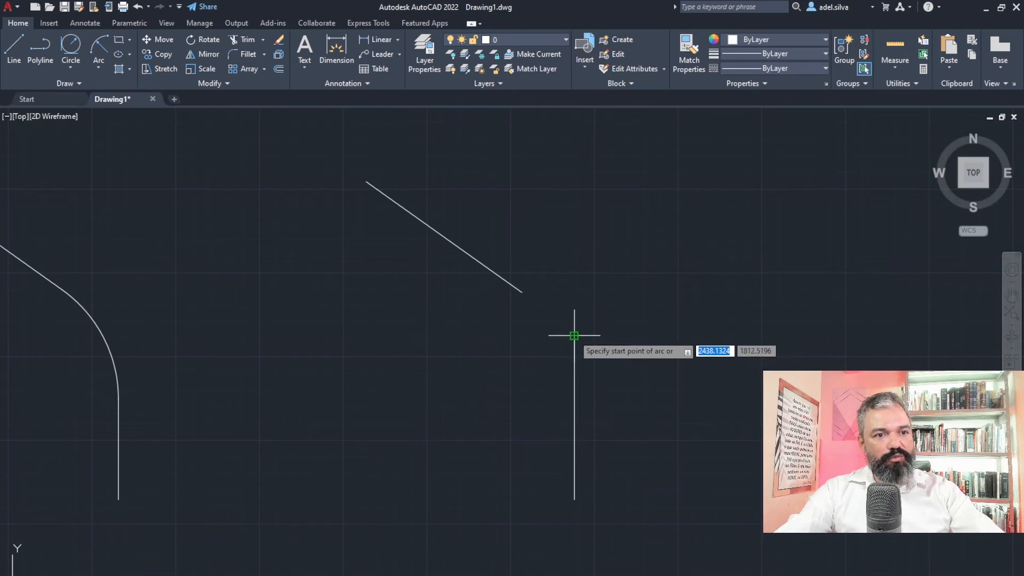
click(574, 335)
text(e)
key(Return)
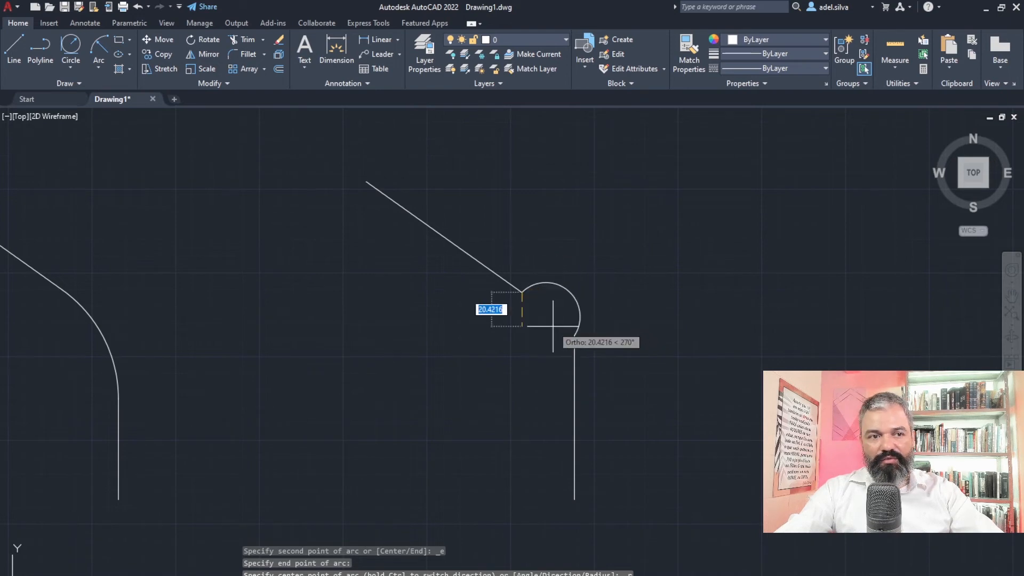
click(560, 322)
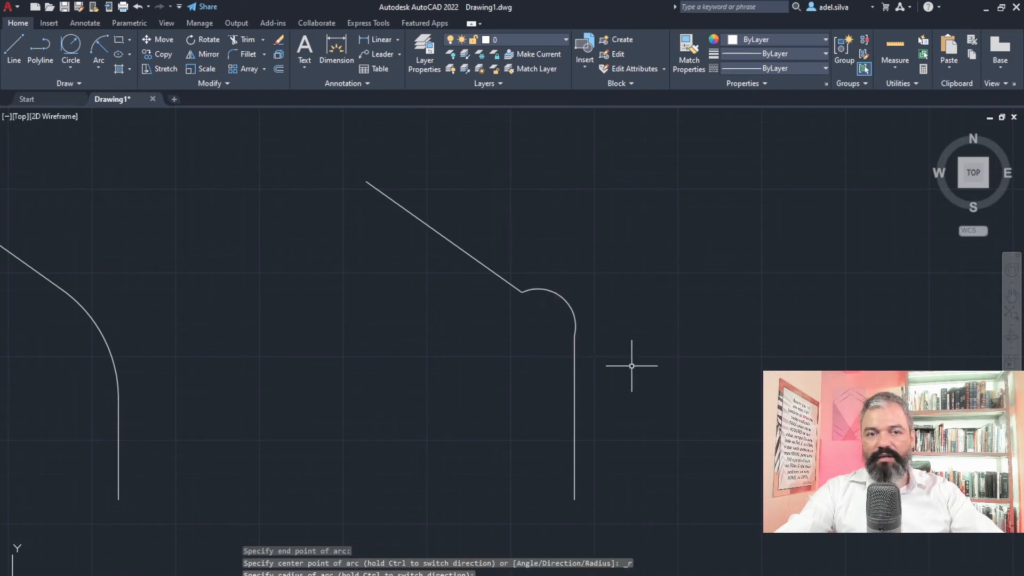
scroll(576, 359, up, 4)
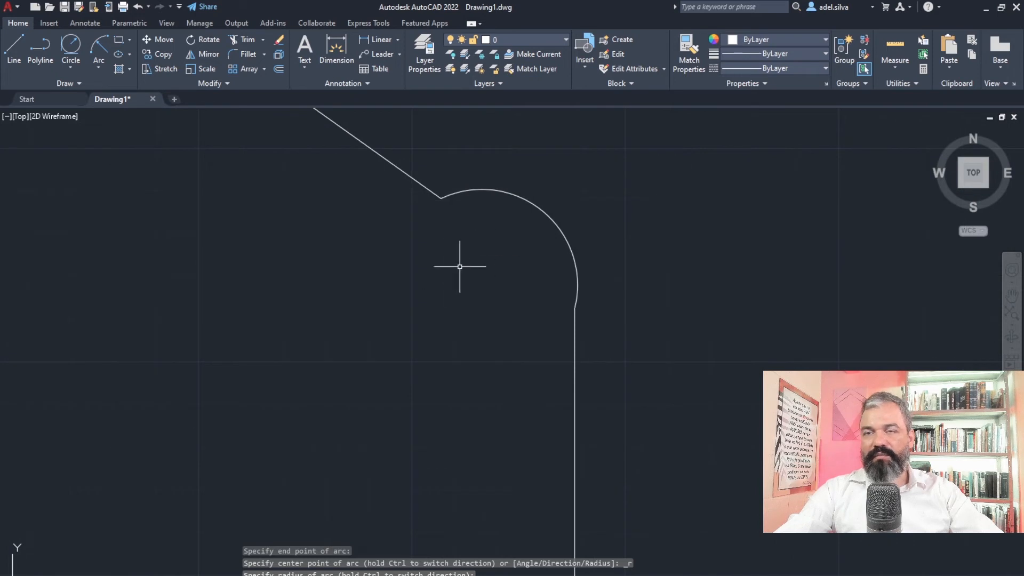
scroll(460, 267, down, 2)
middle_drag(508, 355, 378, 343)
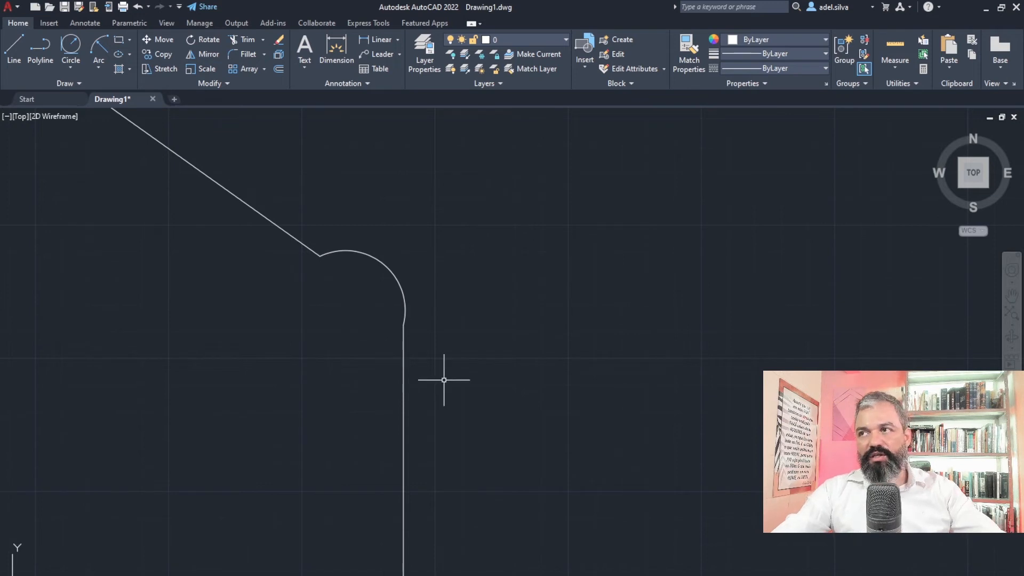
- Delete the arc that joins the third slanted line and the third vertical line
click(429, 299)
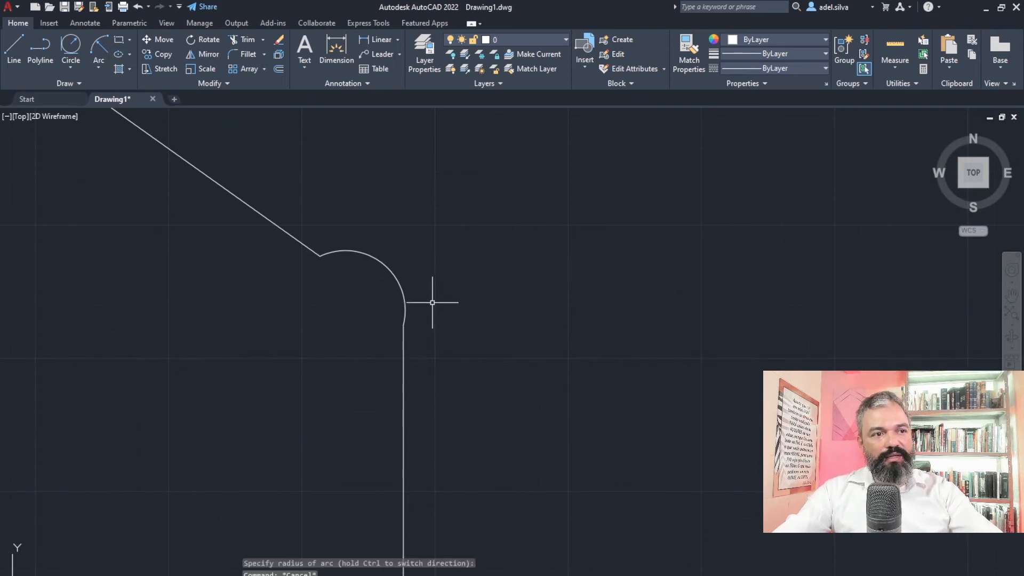
click(373, 289)
key(Delete)
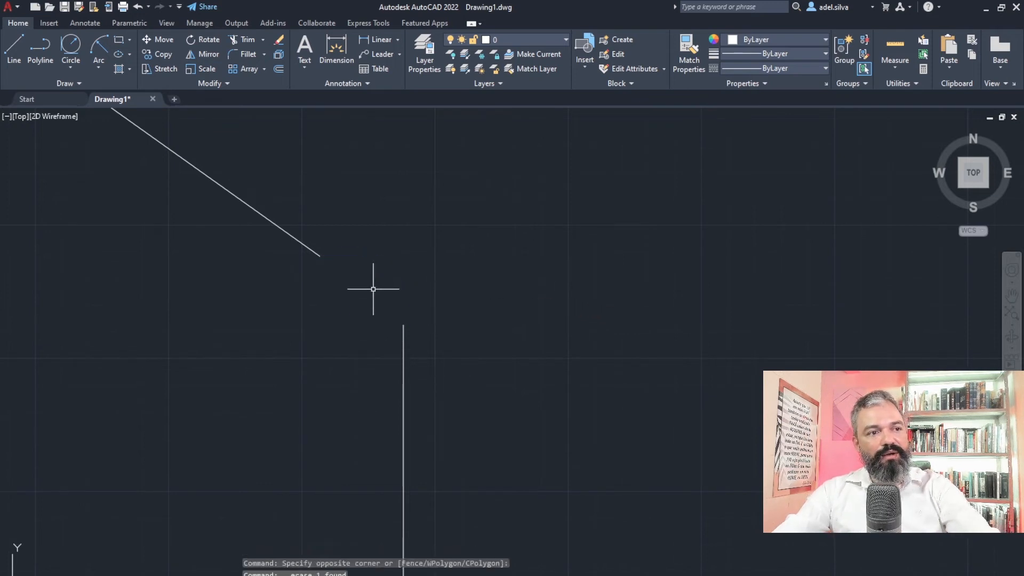
- Draw a Start, End, Direction arc from the third vertical line's upper end to the slanted line's lower end, with its start direction pointing horizontally left
middle_drag(379, 325, 417, 341)
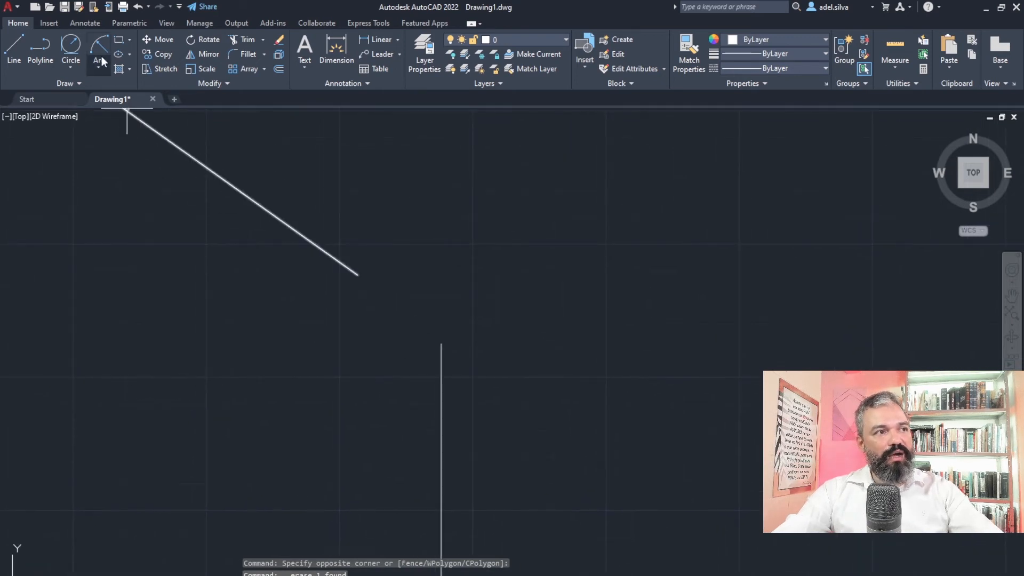
click(98, 67)
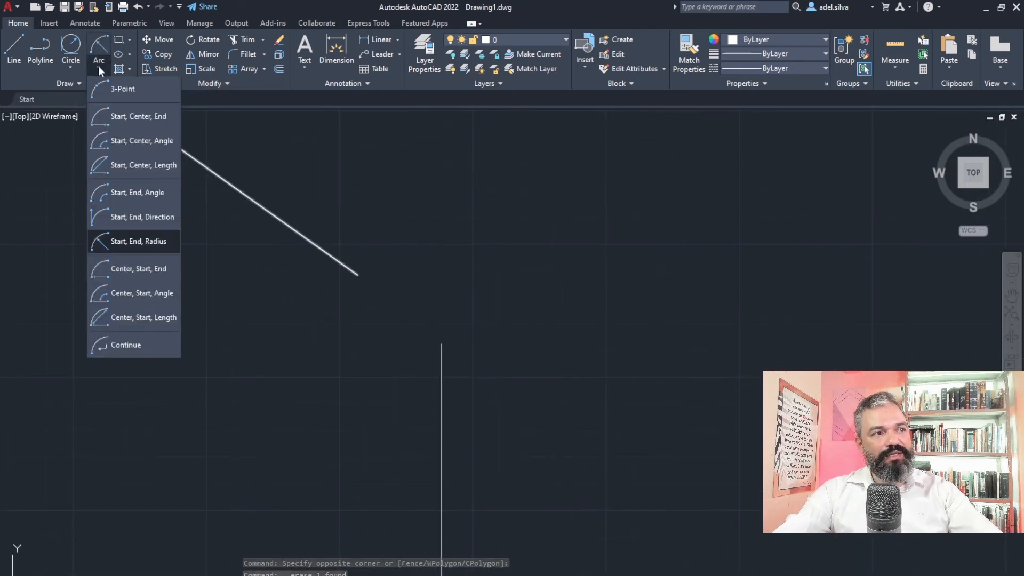
click(141, 216)
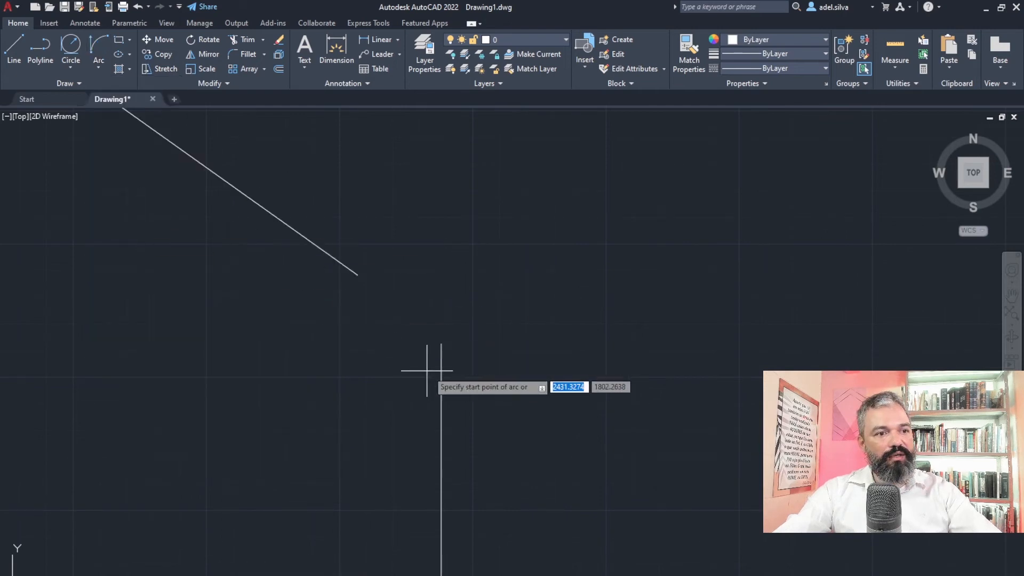
click(442, 345)
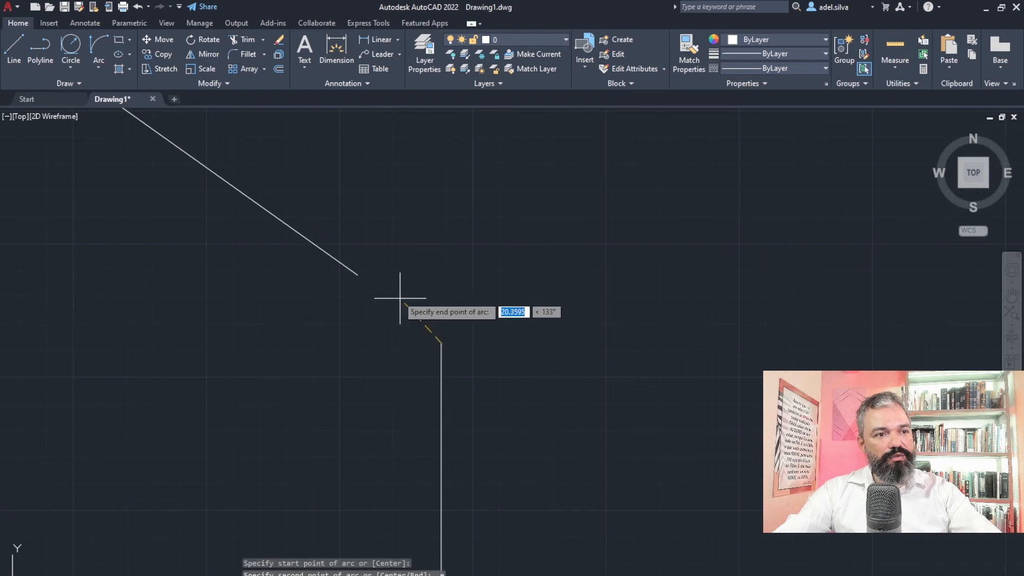
click(358, 274)
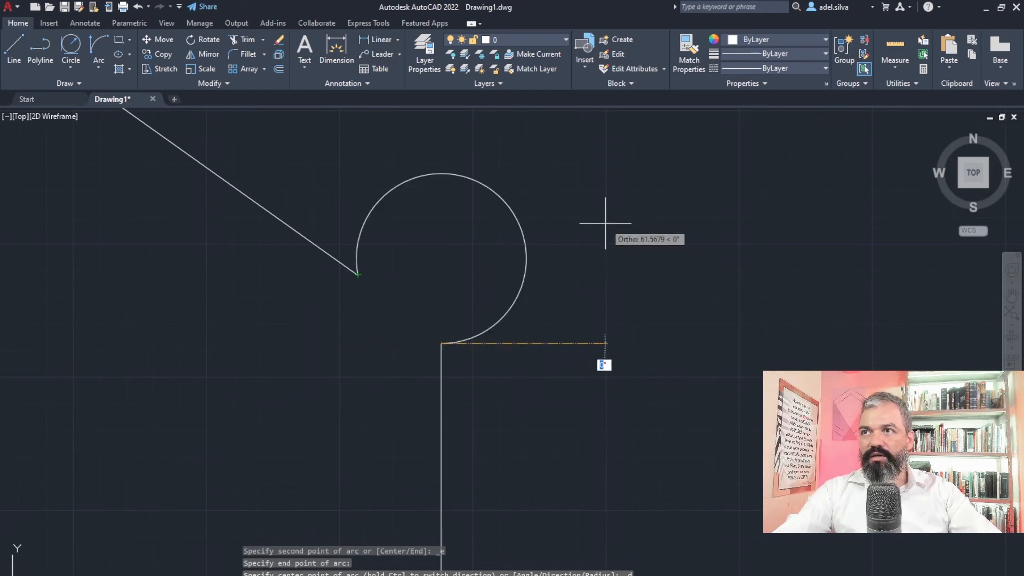
click(297, 356)
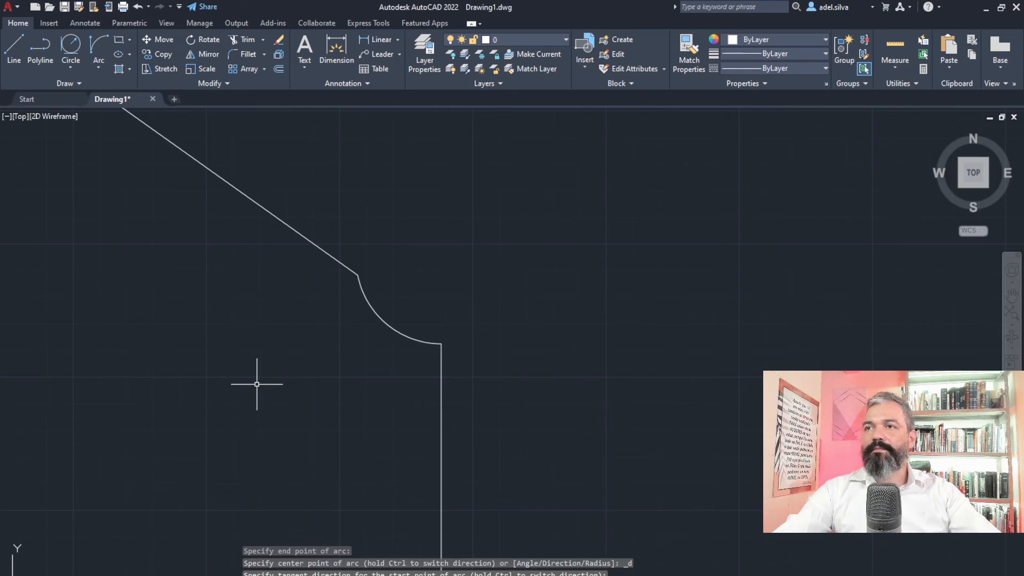
- Dimension the first slanted line from its upper end to the arc's start, placing the aligned dimension above the line
scroll(330, 404, down, 6)
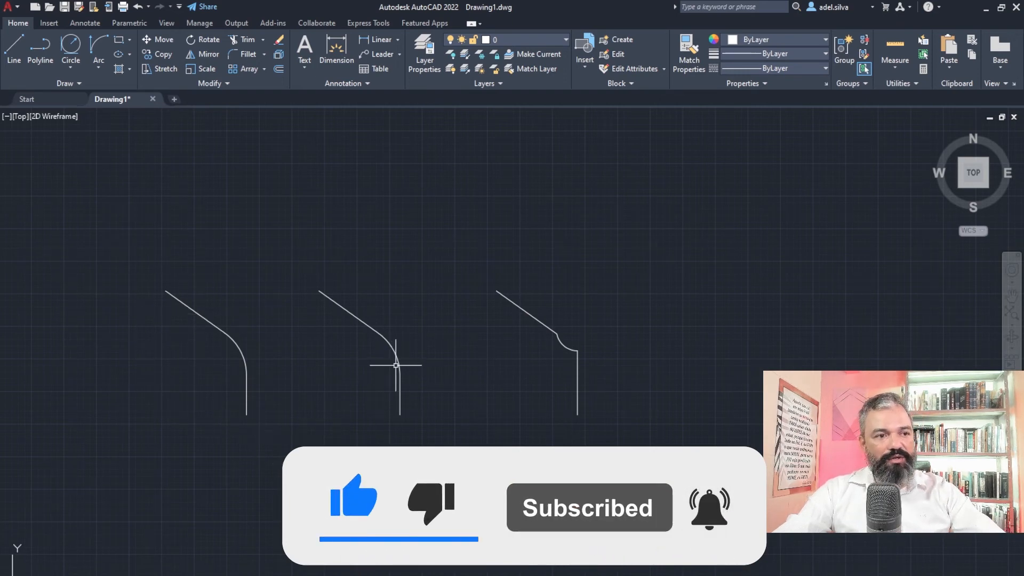
scroll(395, 365, up, 2)
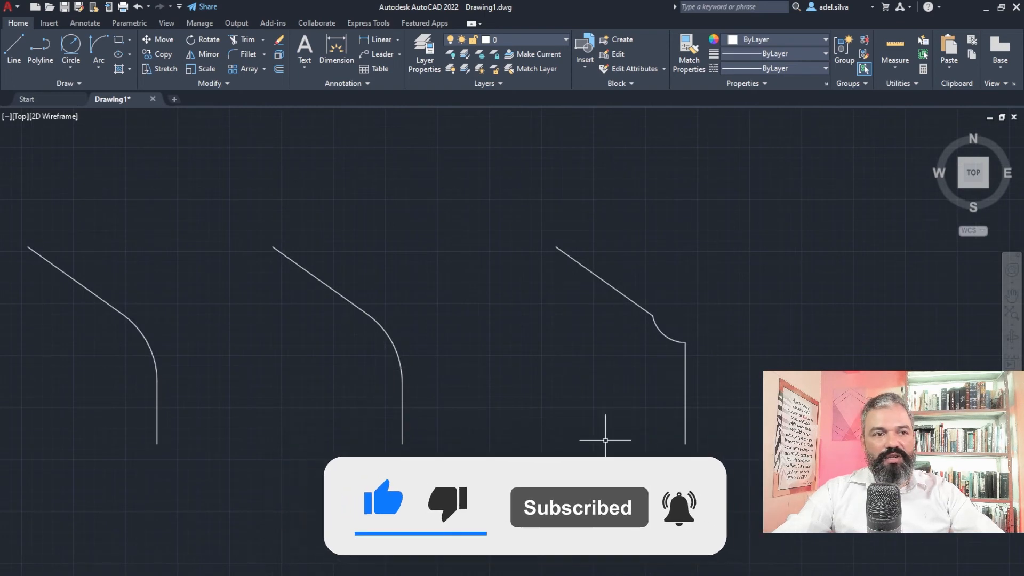
mouse_move(694, 345)
middle_down()
mouse_move(336, 350)
mouse_move(393, 342)
middle_up()
scroll(347, 366, up, 2)
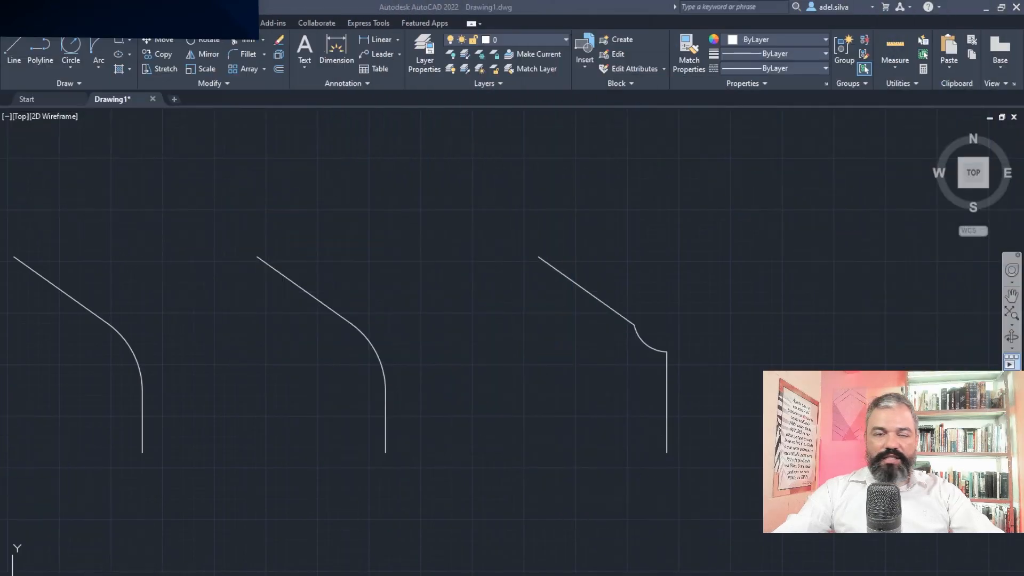
middle_drag(335, 401, 516, 390)
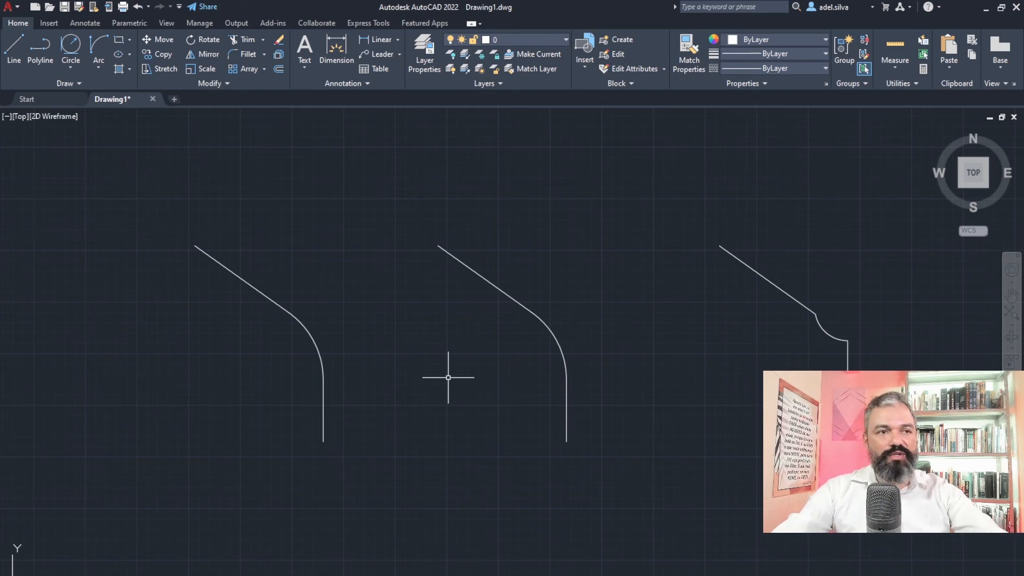
click(84, 23)
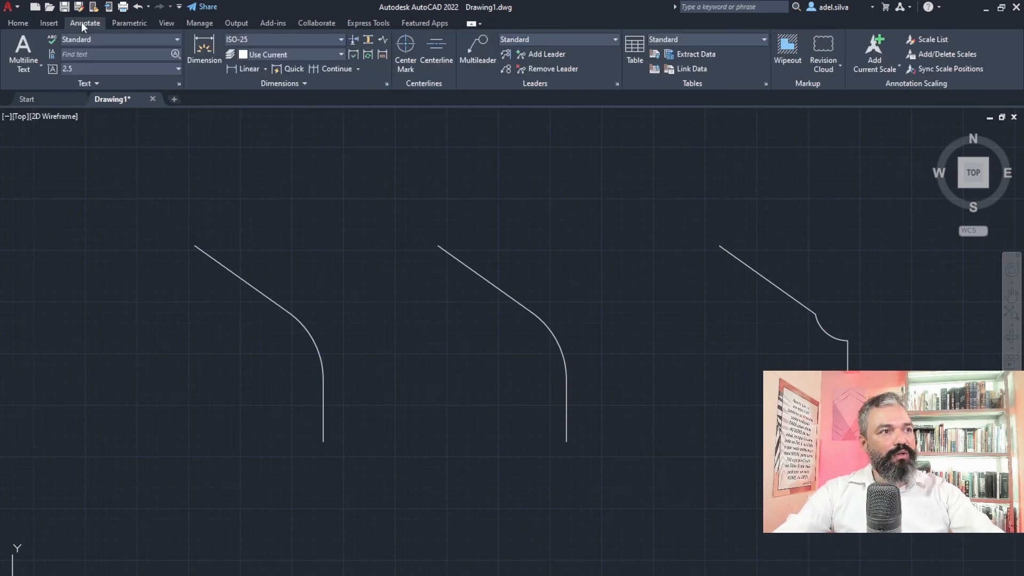
click(200, 54)
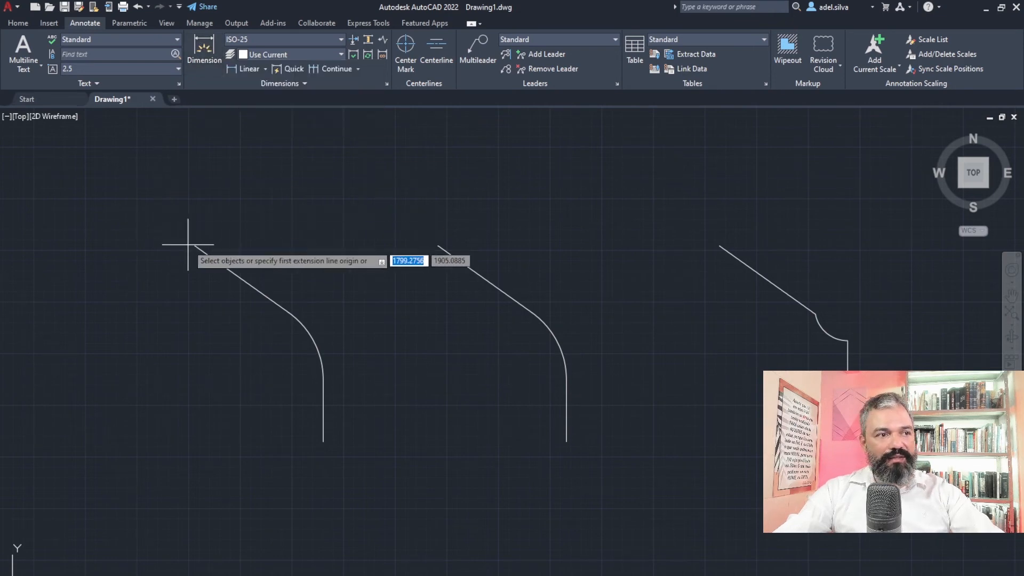
click(196, 246)
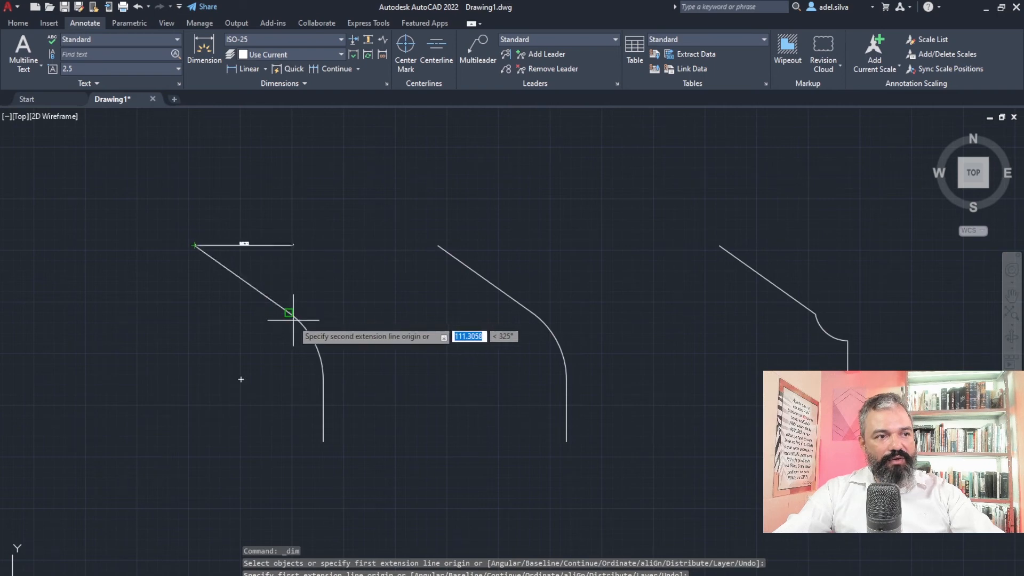
click(291, 313)
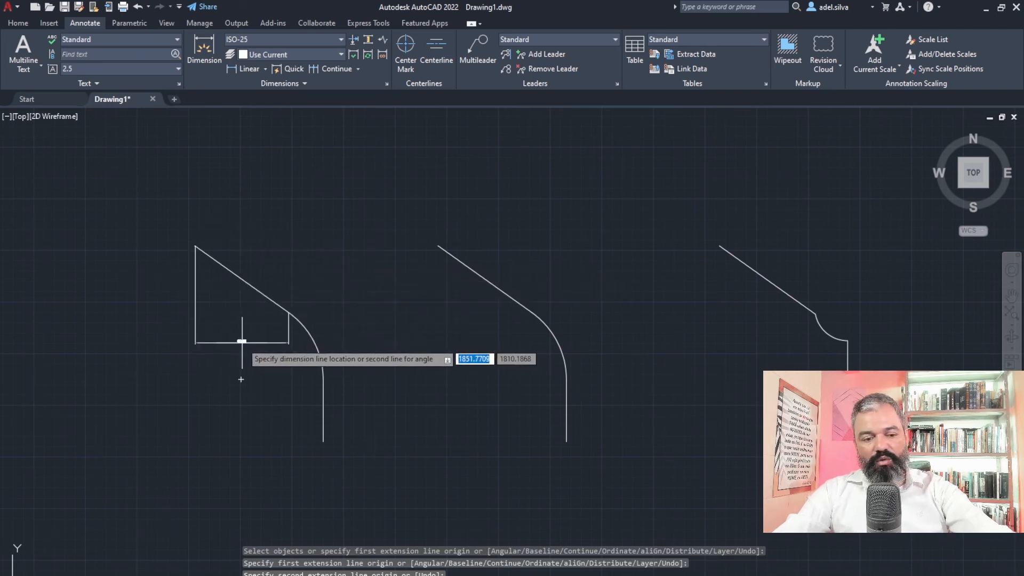
click(251, 285)
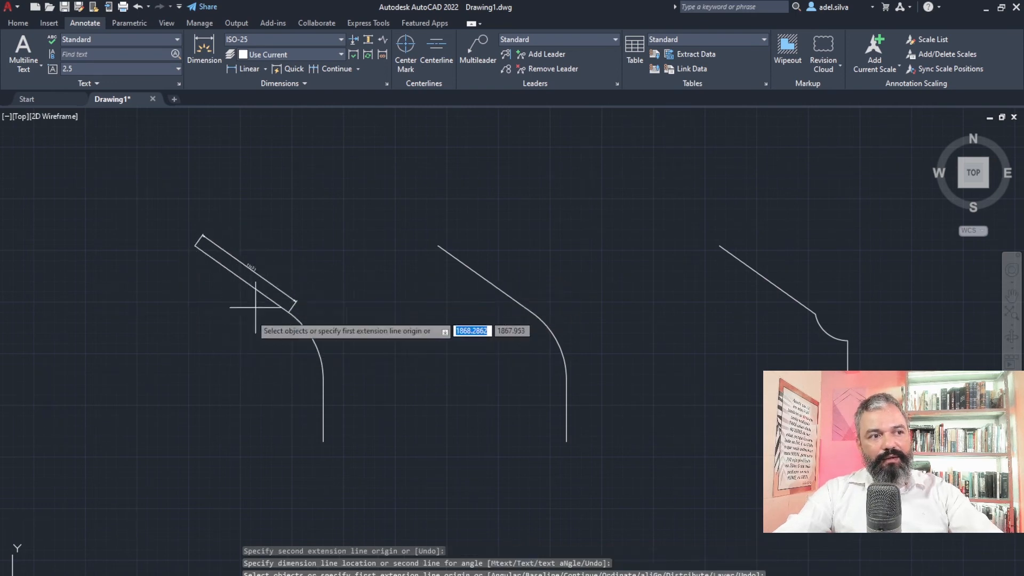
scroll(271, 282, up, 5)
scroll(271, 281, down, 6)
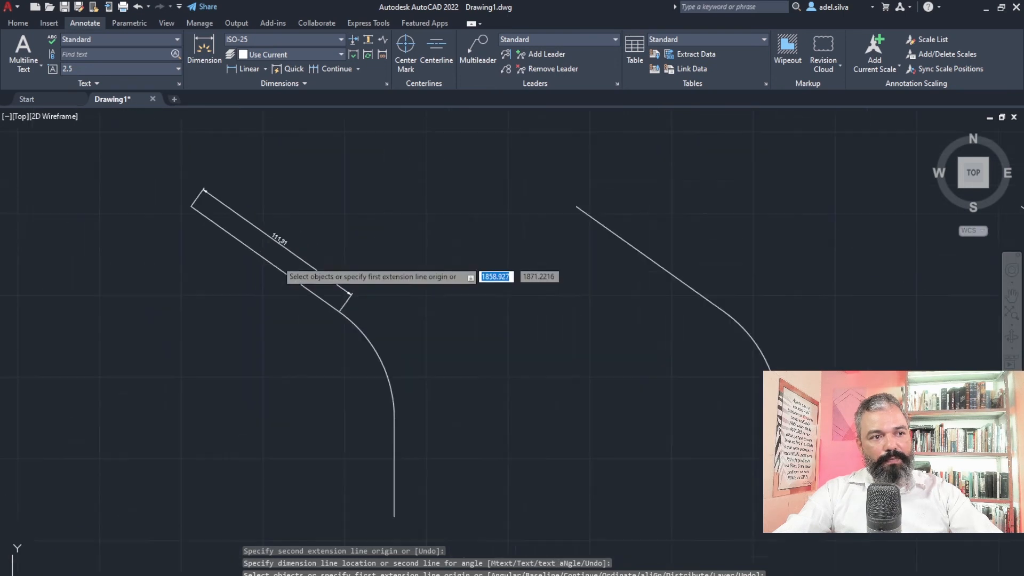
middle_drag(288, 294, 305, 331)
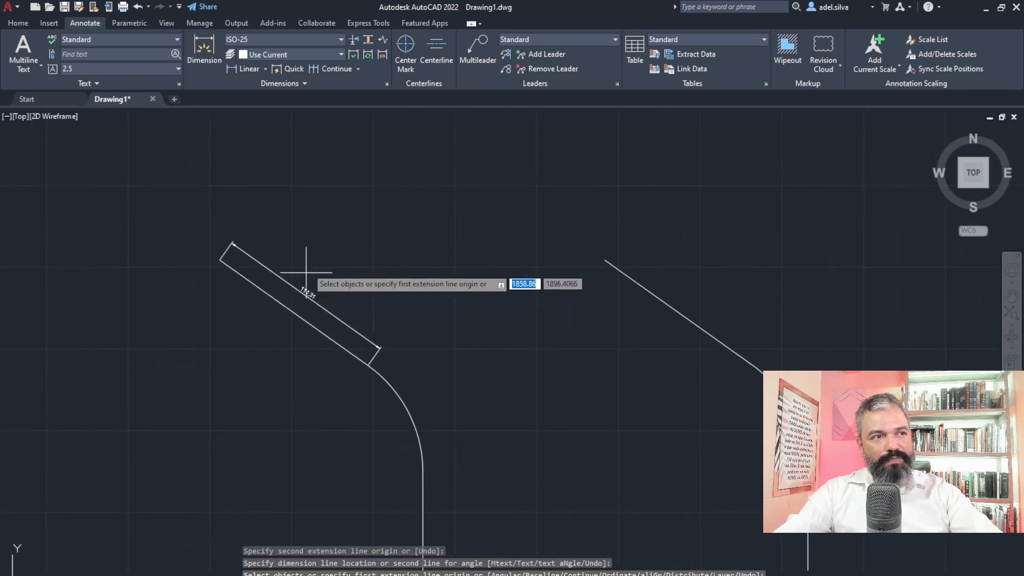
- Add an Aligned dimension between the first slanted line's two endpoints, placed below the line
click(264, 68)
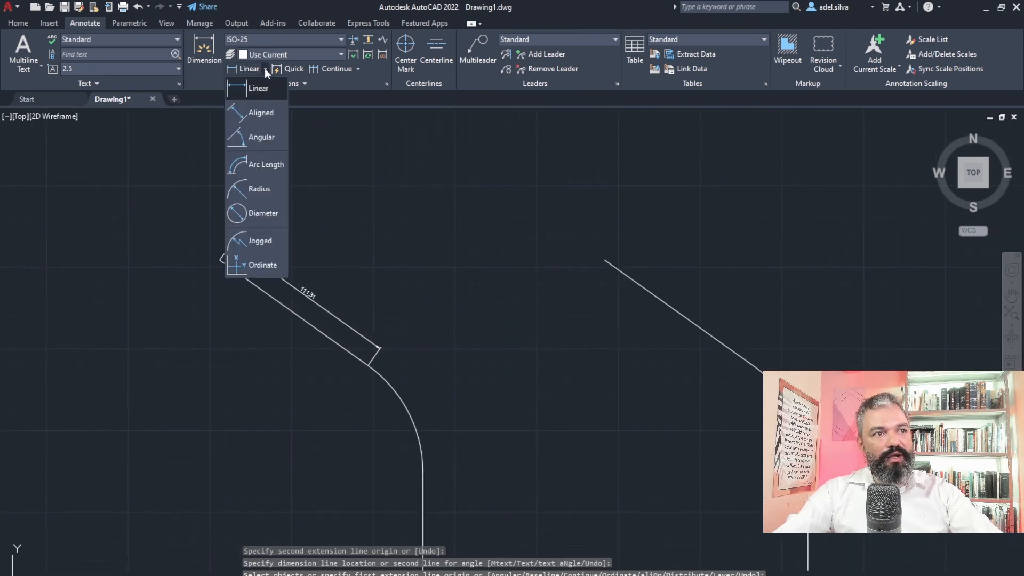
click(262, 113)
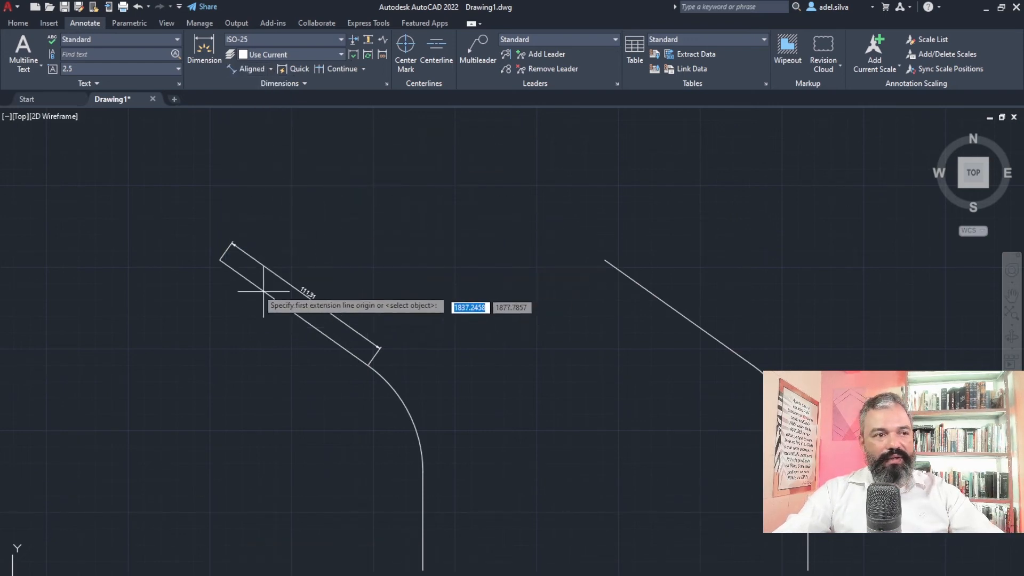
click(220, 261)
click(368, 366)
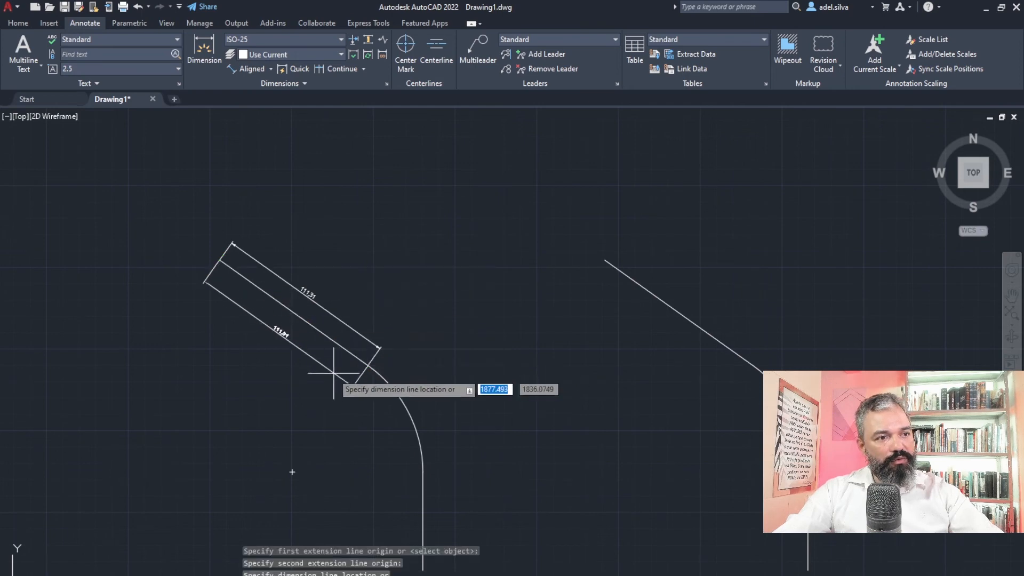
click(296, 344)
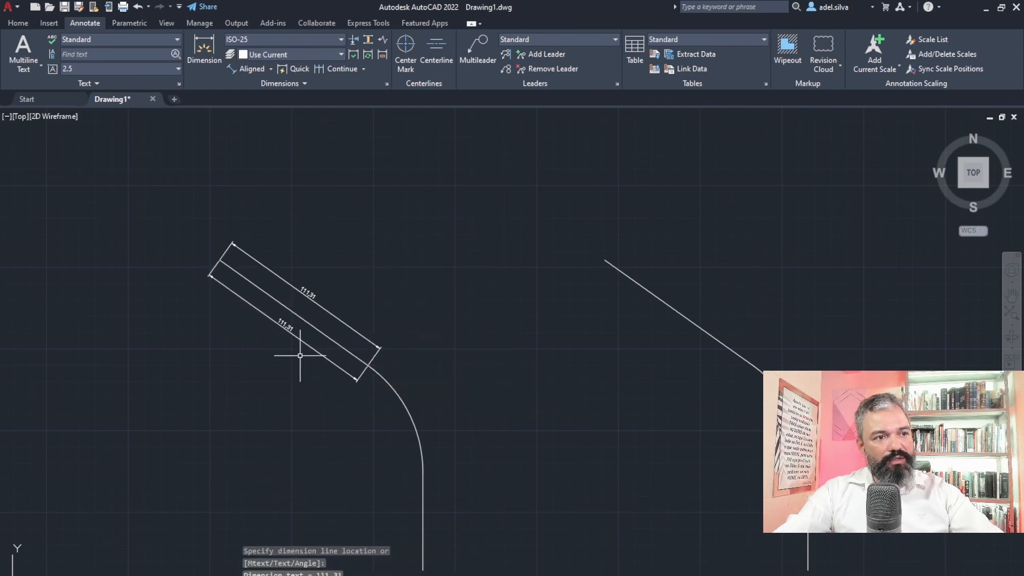
- Delete the duplicate dimension below the first slanted line
scroll(291, 343, up, 3)
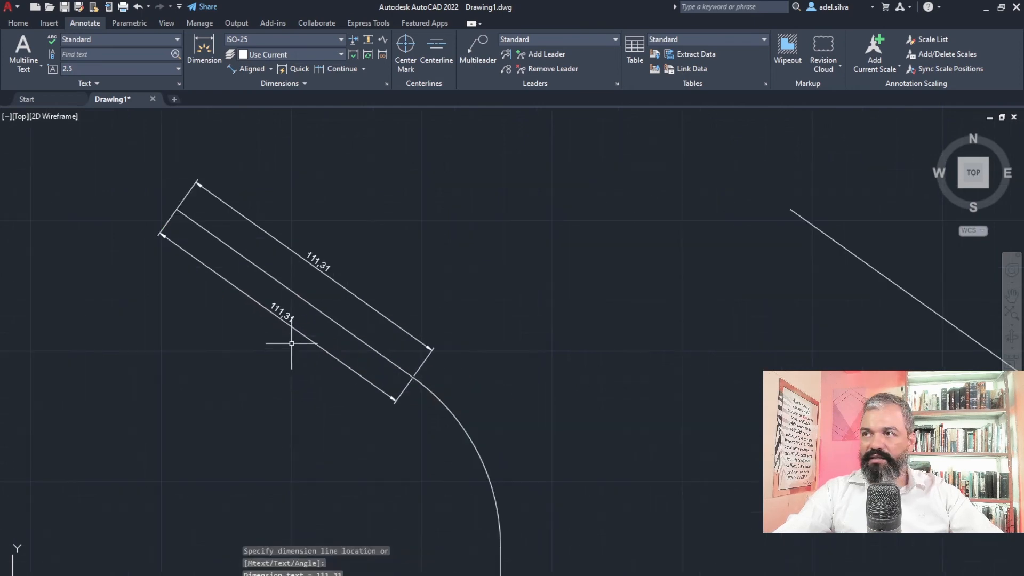
click(319, 373)
click(272, 306)
key(Delete)
scroll(264, 340, down, 5)
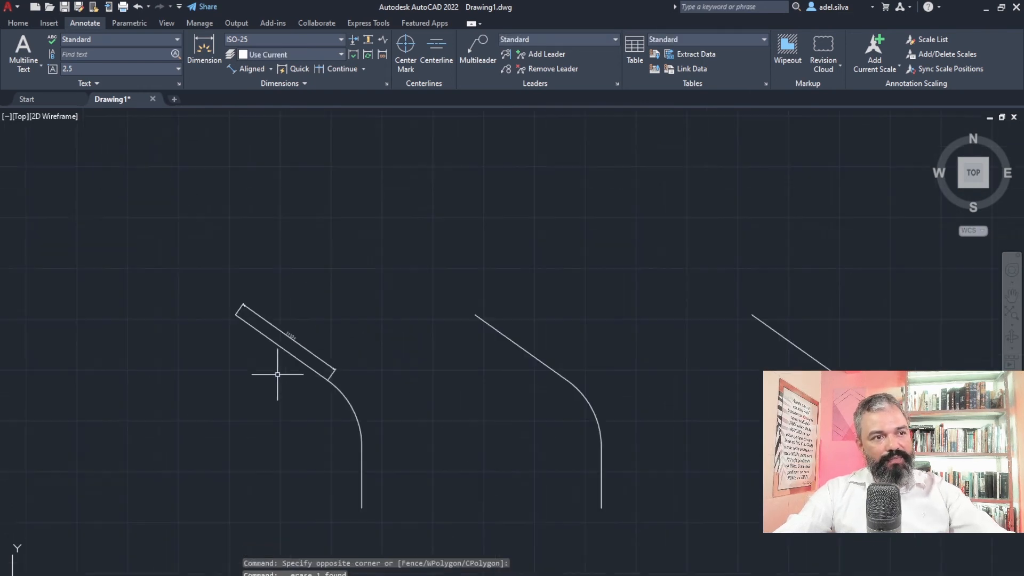
- Add an Arc Length dimension to the first profile's arc, placed on its outer side
middle_drag(279, 363, 244, 342)
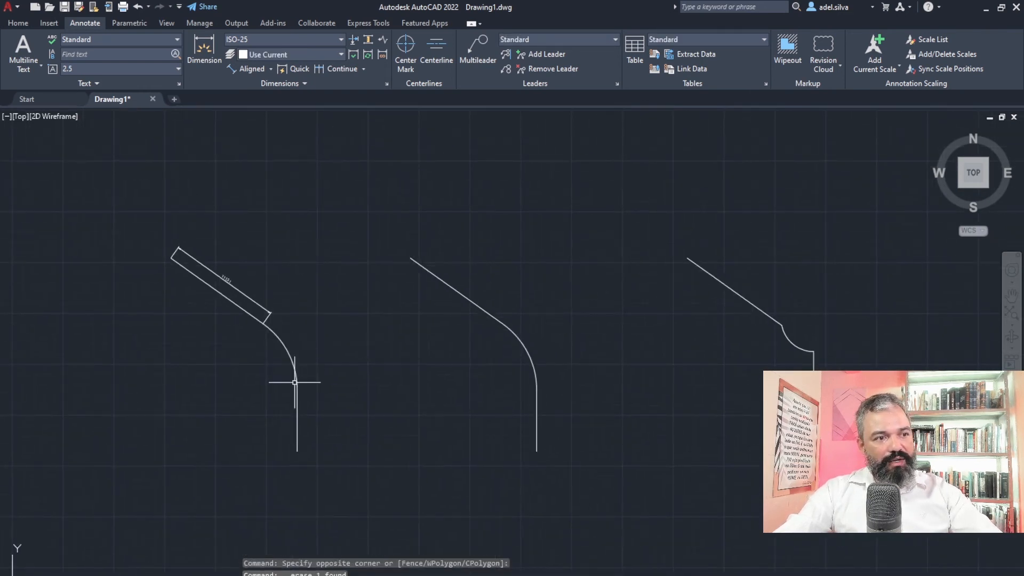
click(270, 69)
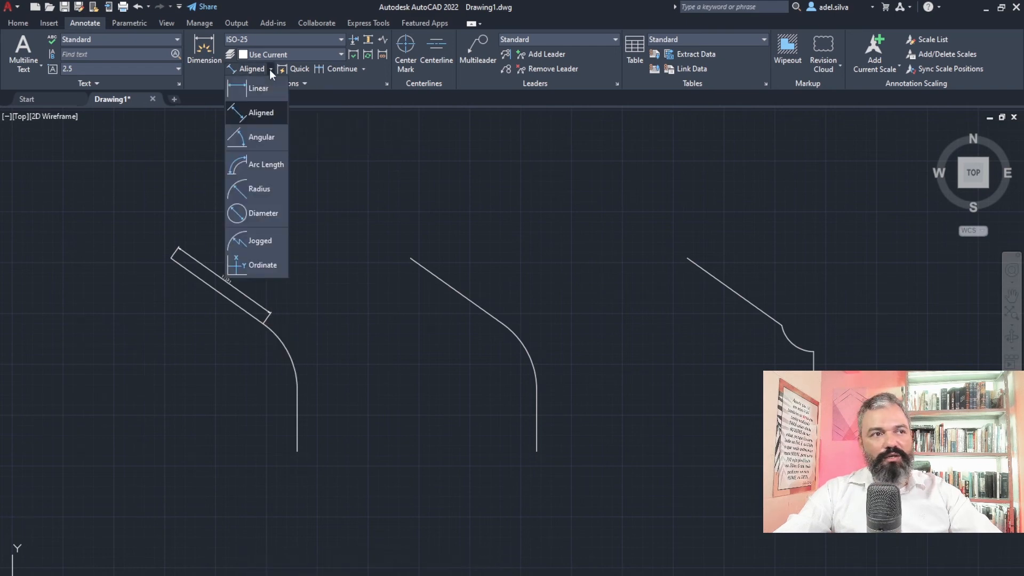
click(265, 166)
click(287, 332)
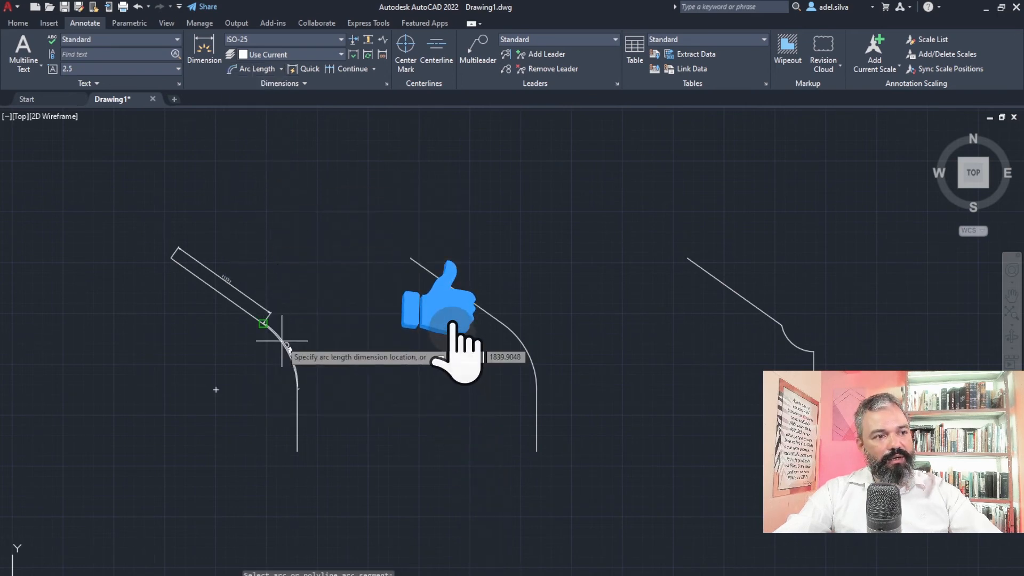
click(290, 333)
scroll(296, 342, up, 6)
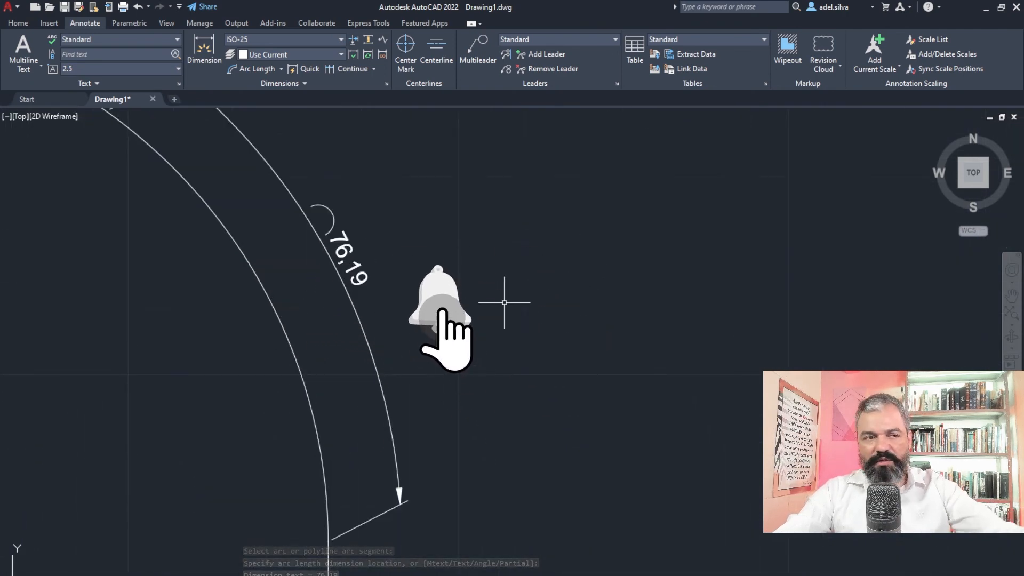
scroll(504, 302, down, 5)
middle_drag(485, 335, 425, 330)
middle_drag(391, 369, 316, 334)
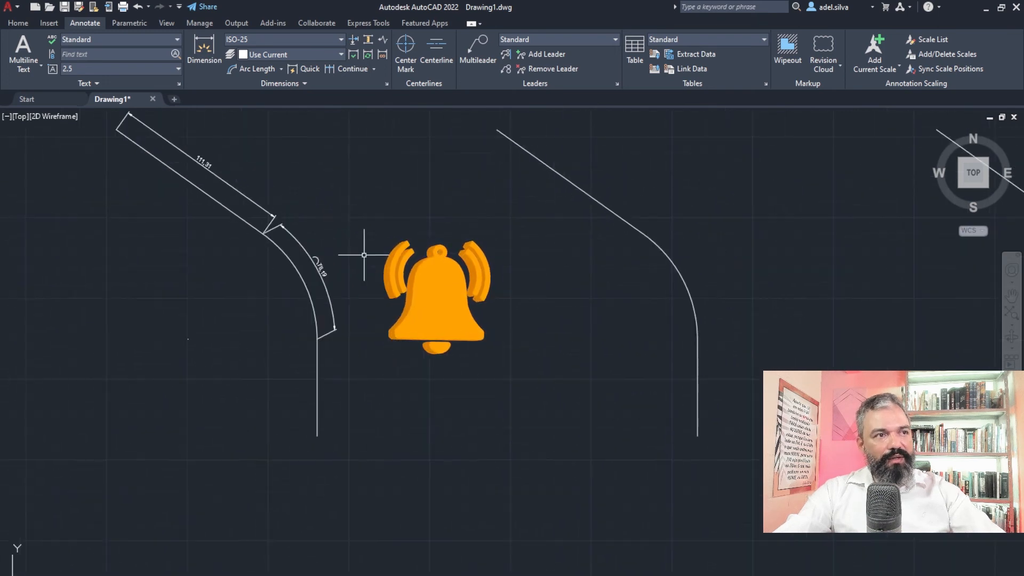
- Add an Aligned dimension to the first vertical line between its two endpoints, placed on its outer side
click(282, 68)
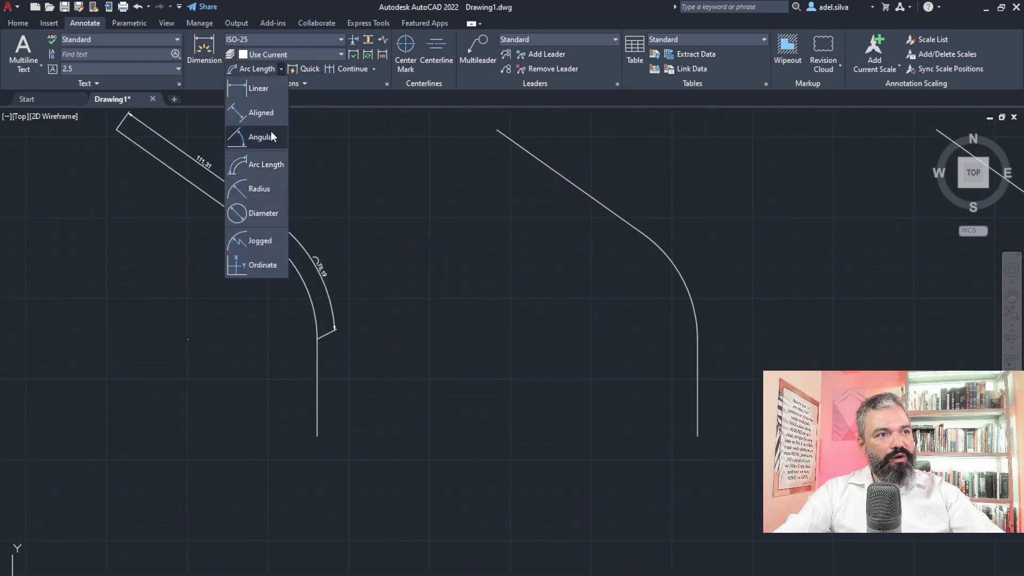
click(251, 107)
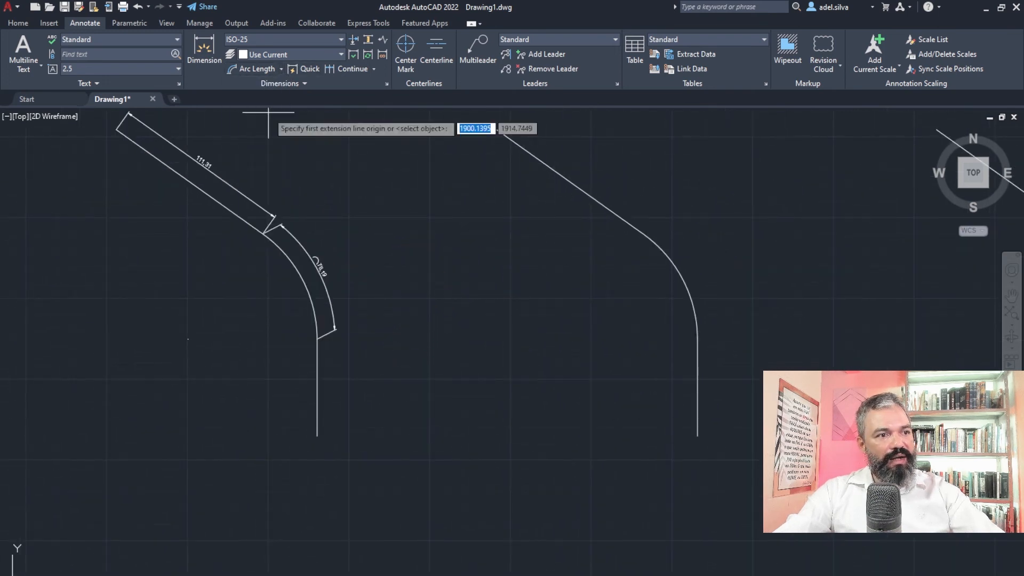
click(317, 339)
click(317, 436)
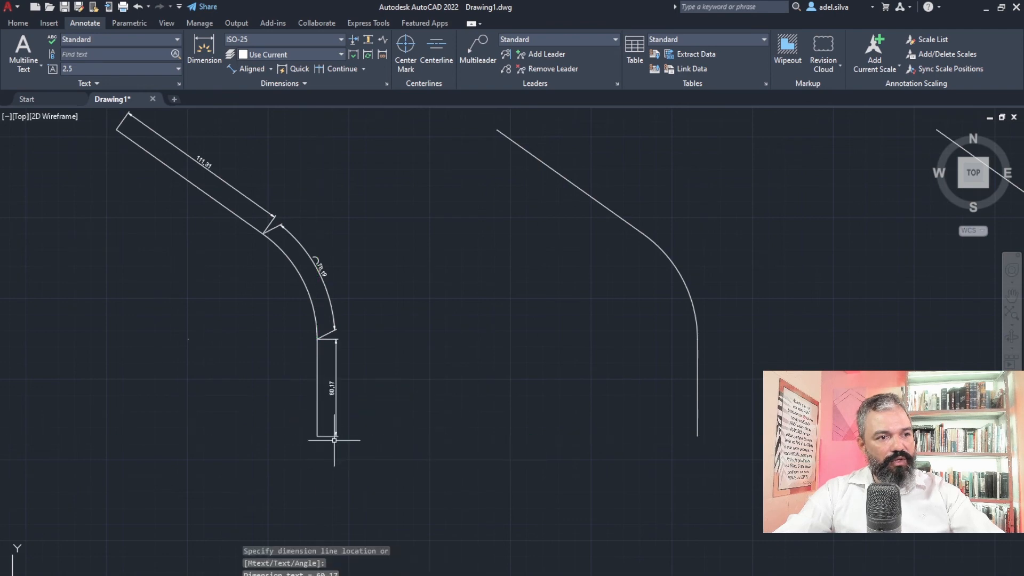
click(338, 438)
key(Escape)
middle_drag(365, 437, 376, 425)
middle_drag(485, 327, 429, 379)
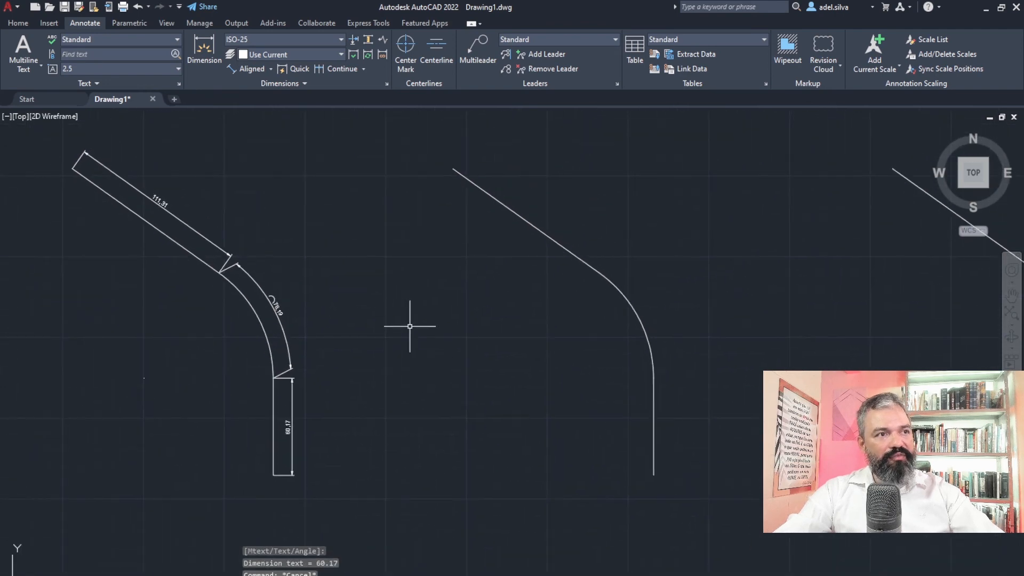
- Dimension the second slanted line, placing the aligned dimension below the line
click(204, 50)
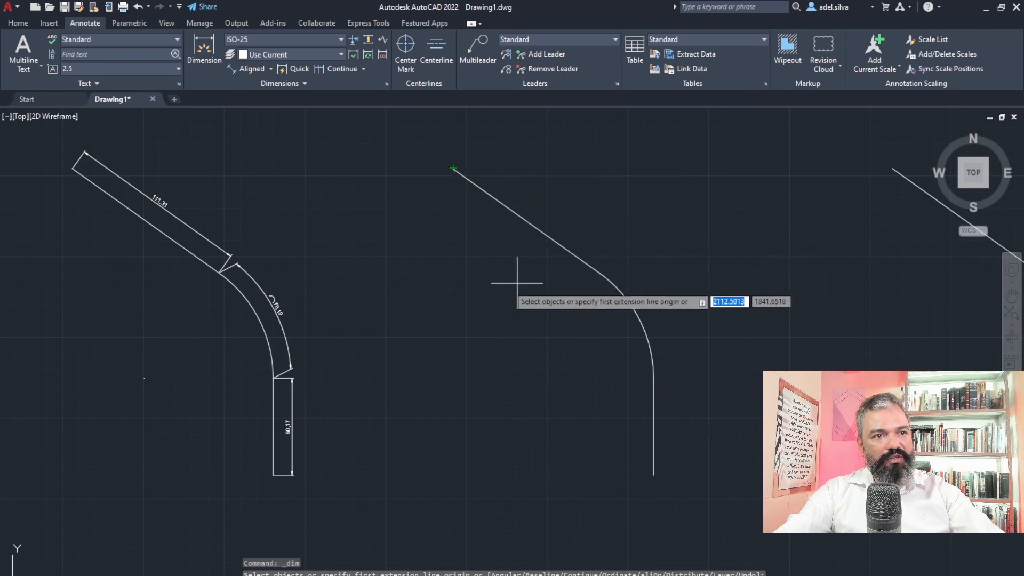
click(518, 215)
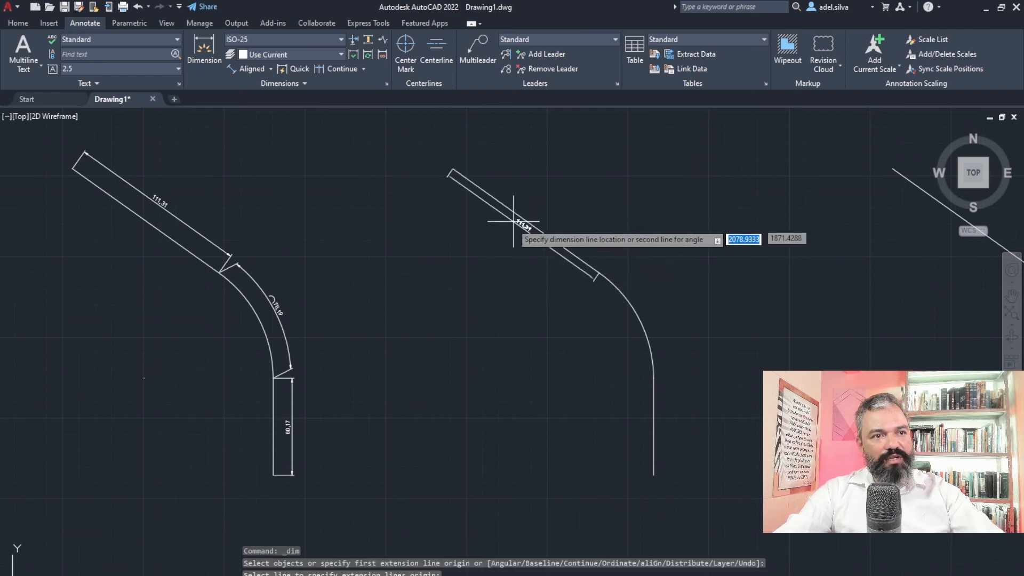
click(486, 230)
scroll(506, 255, up, 4)
scroll(506, 255, down, 5)
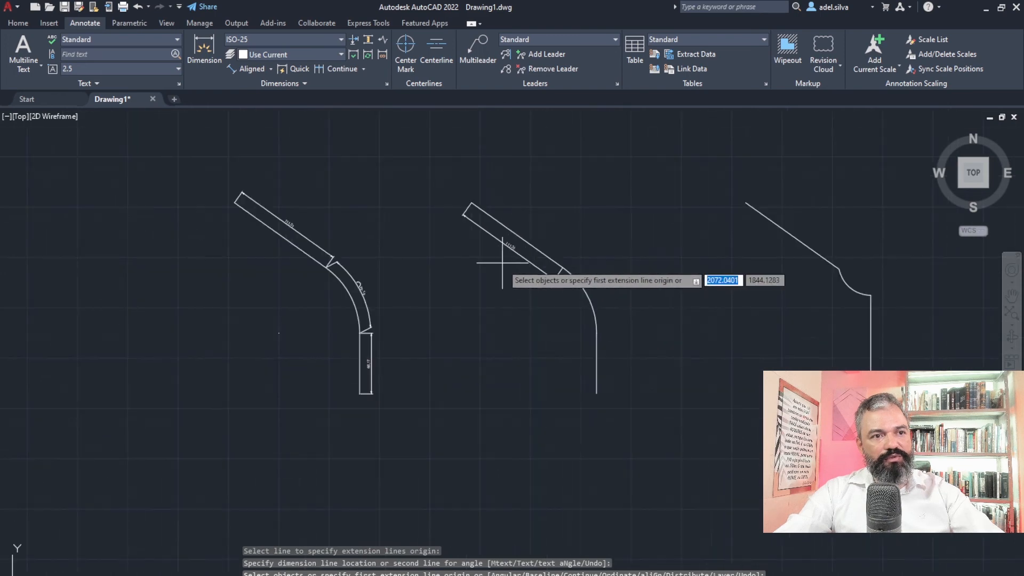
- Add an Arc Length dimension to the second profile's arc, placed on its inner side
click(270, 68)
click(256, 165)
click(585, 292)
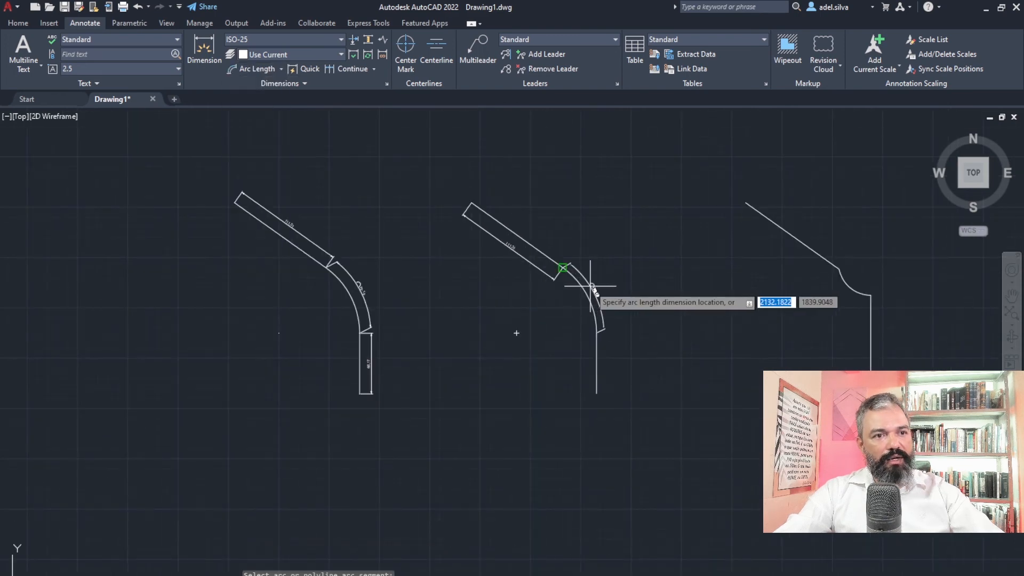
click(558, 299)
scroll(608, 406, up, 5)
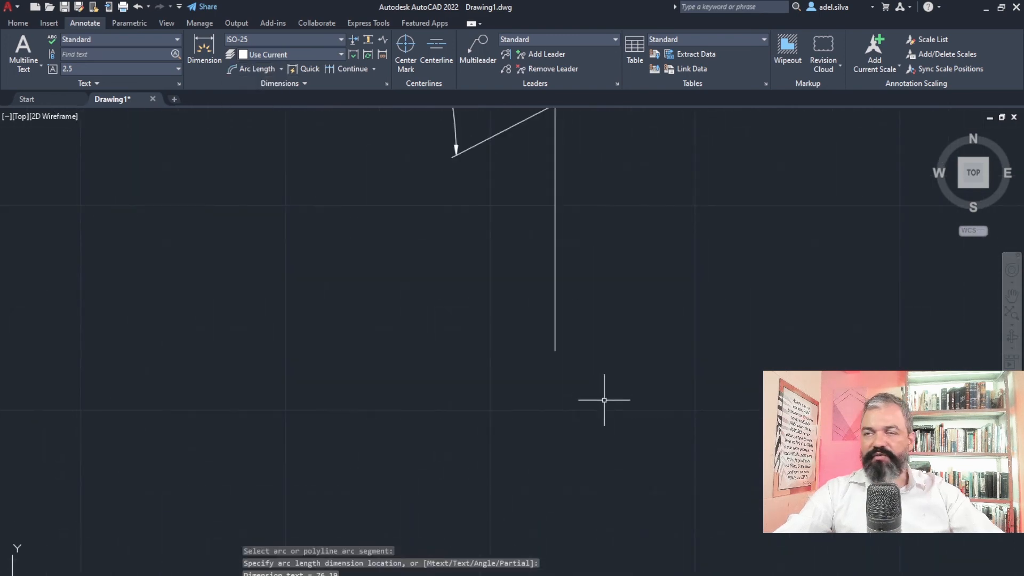
scroll(604, 400, down, 5)
- Dimension the second vertical line's length, placing the dimension on its outer side
click(205, 51)
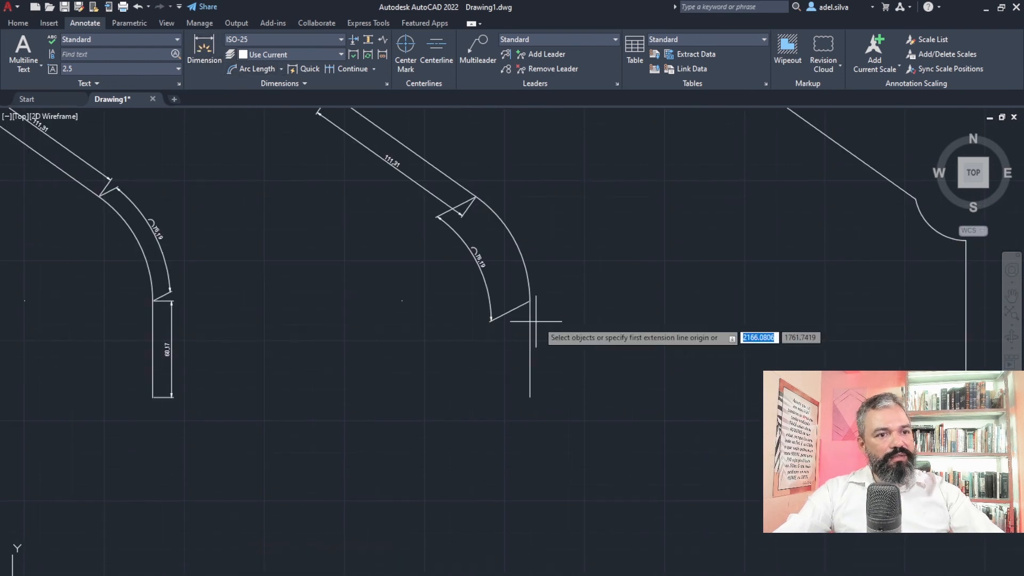
click(530, 322)
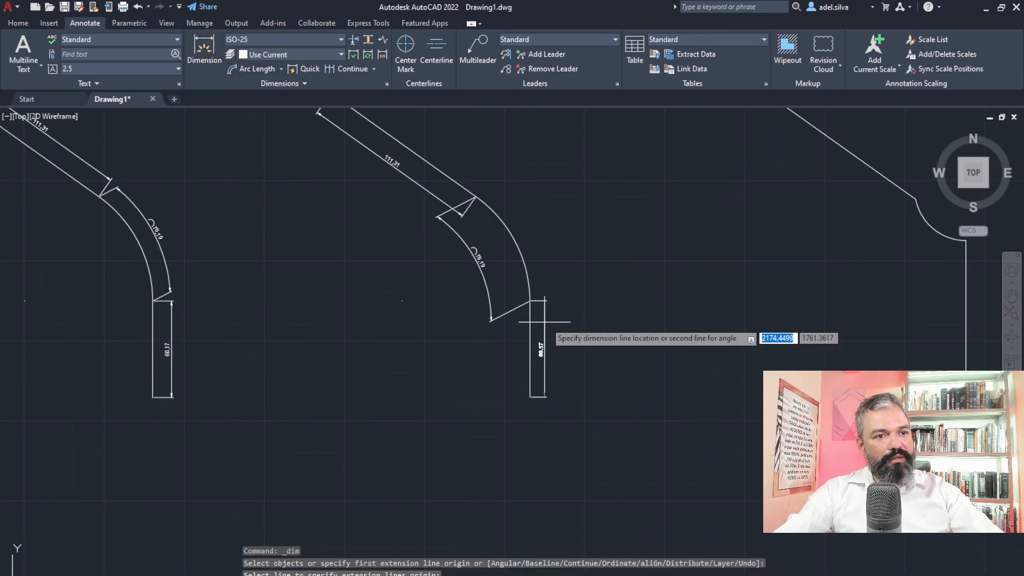
click(551, 329)
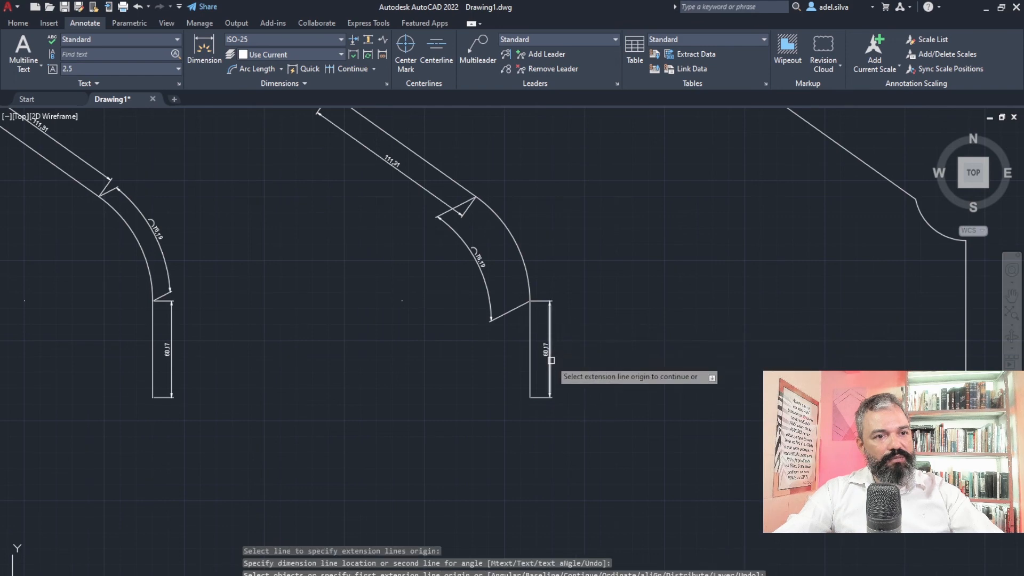
scroll(550, 368, up, 6)
scroll(549, 368, down, 6)
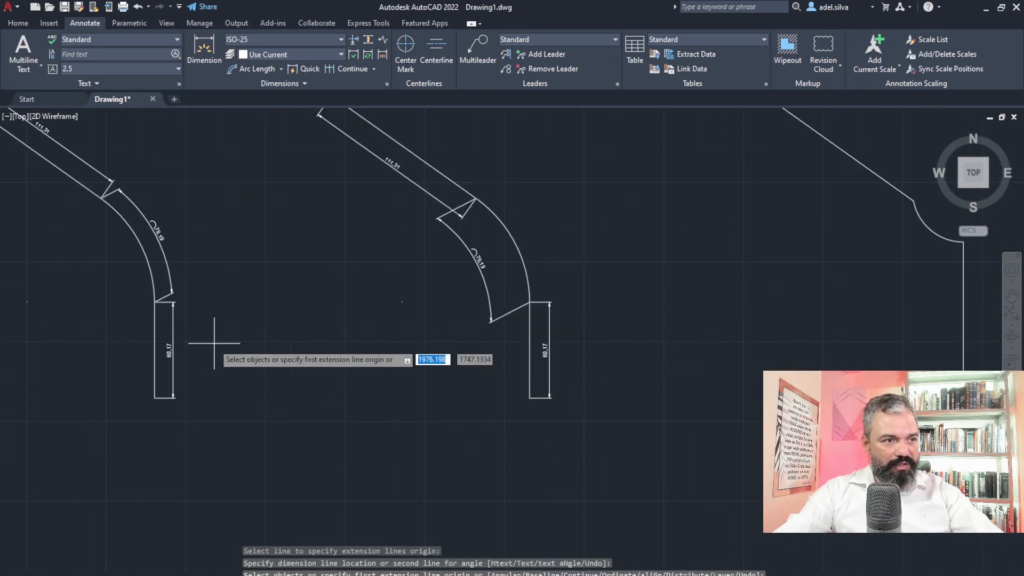
- Compare the dimensions of the first and second profiles and examine the third profile's arc, ending the dimension command
scroll(160, 368, up, 5)
scroll(206, 394, down, 3)
scroll(617, 357, down, 6)
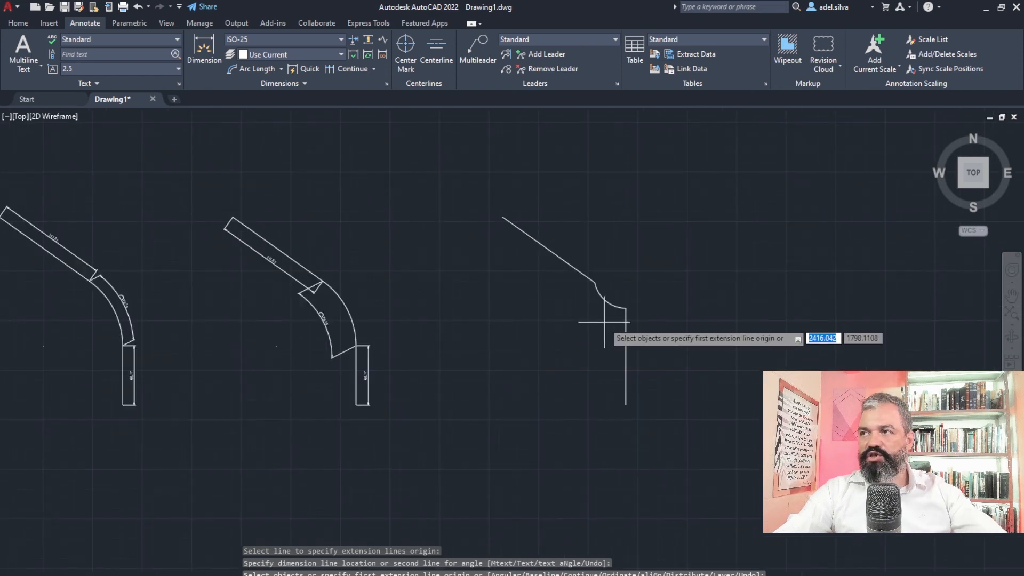
scroll(582, 287, up, 2)
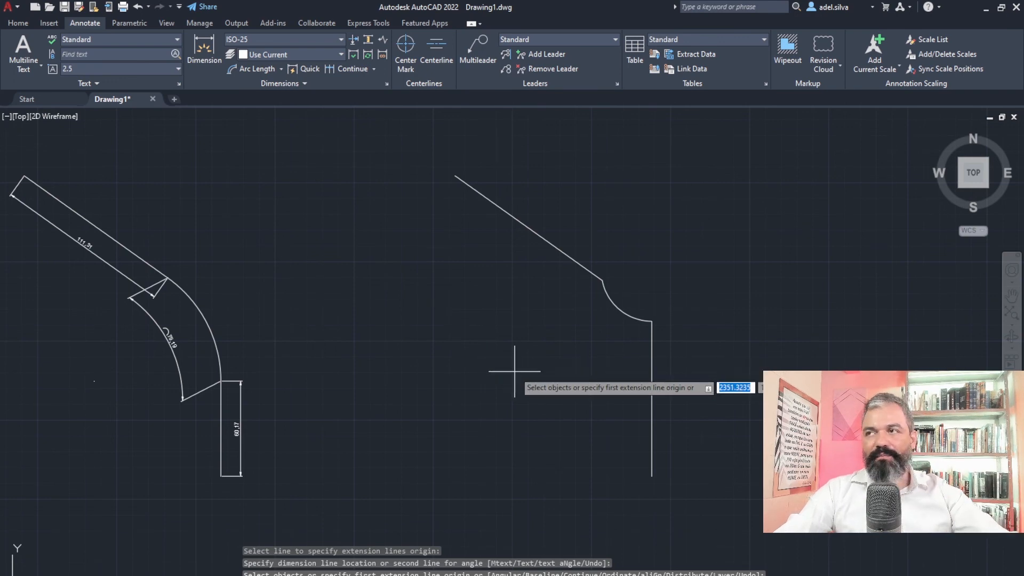
key(Escape)
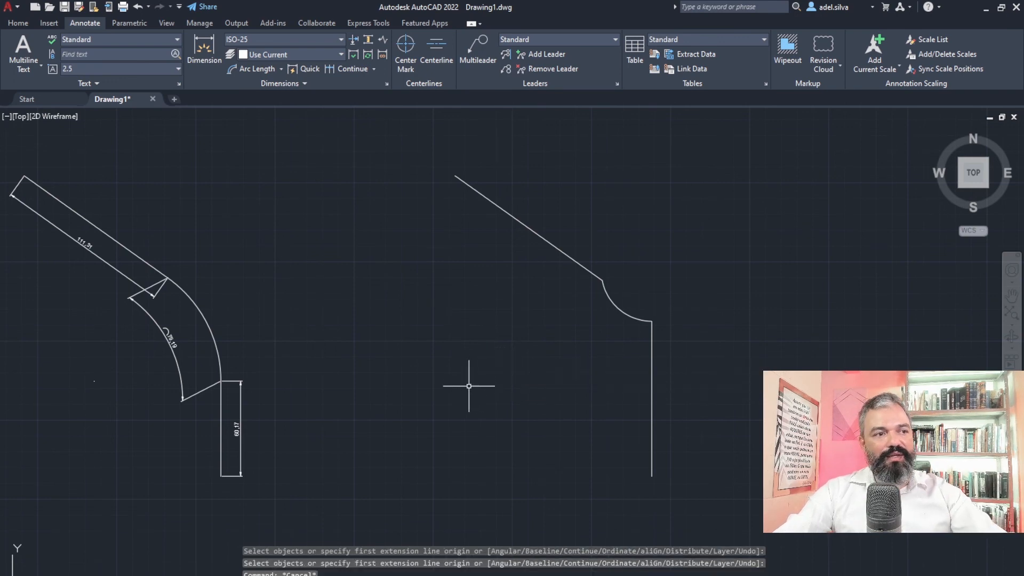
scroll(492, 375, down, 2)
middle_drag(113, 307, 283, 270)
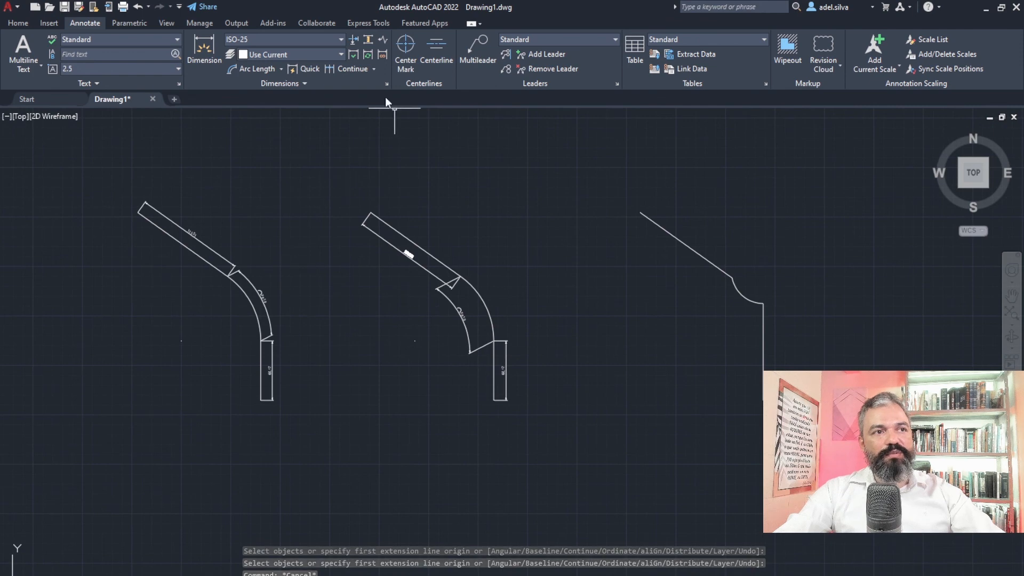
click(49, 24)
click(19, 24)
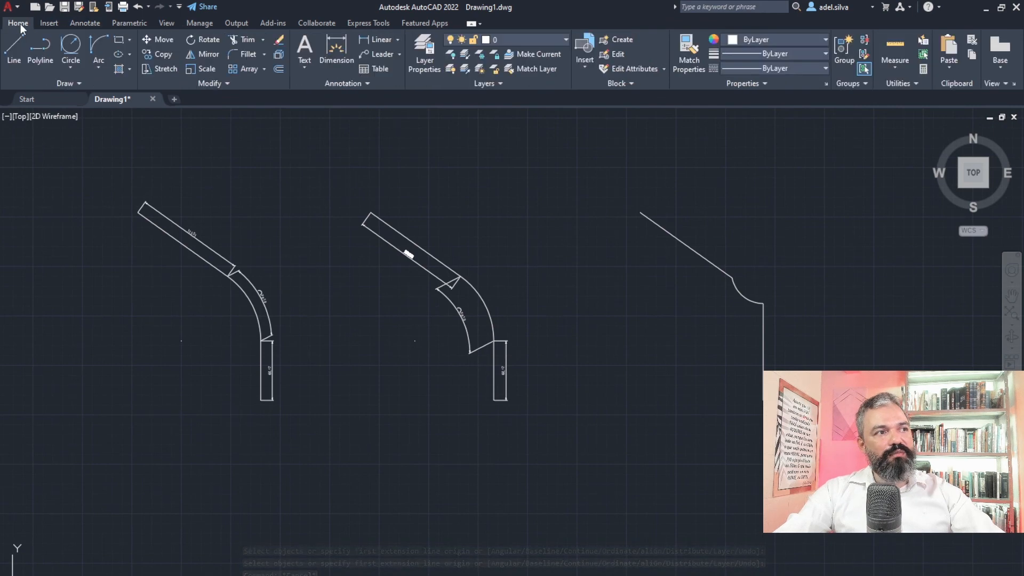